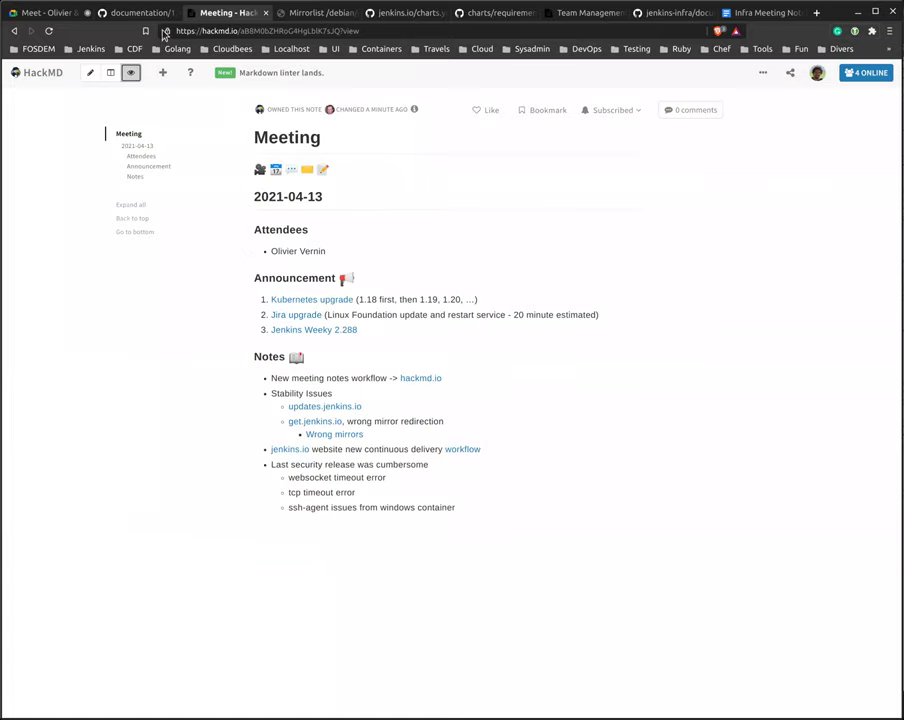
Step: Open the Jenkins Infra team member settings, then highlight and clear some of the page text
left_click(590, 13)
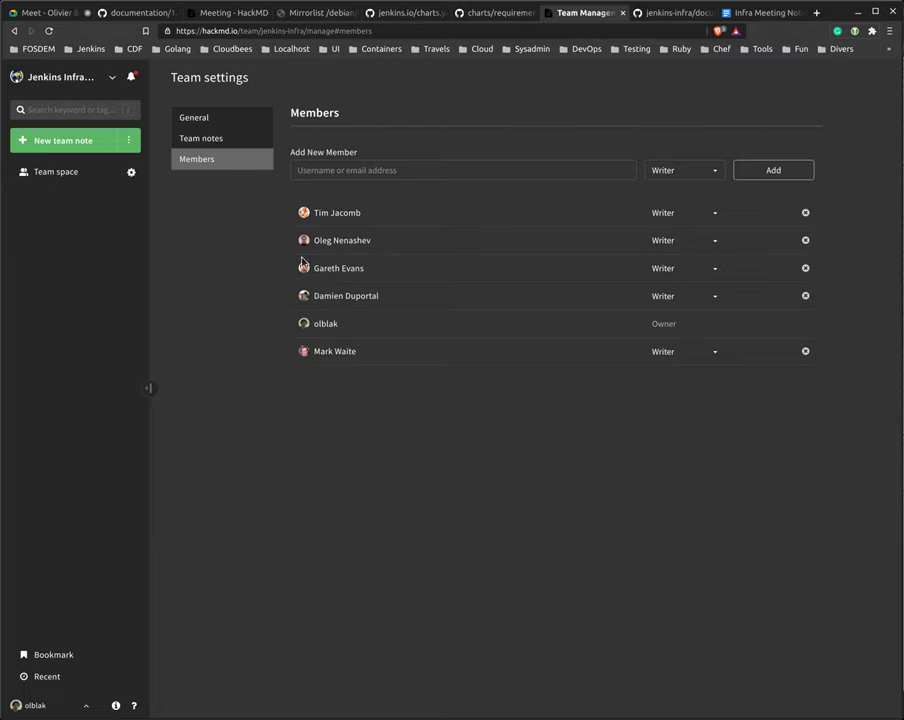
left_click_drag(282, 214, 332, 234)
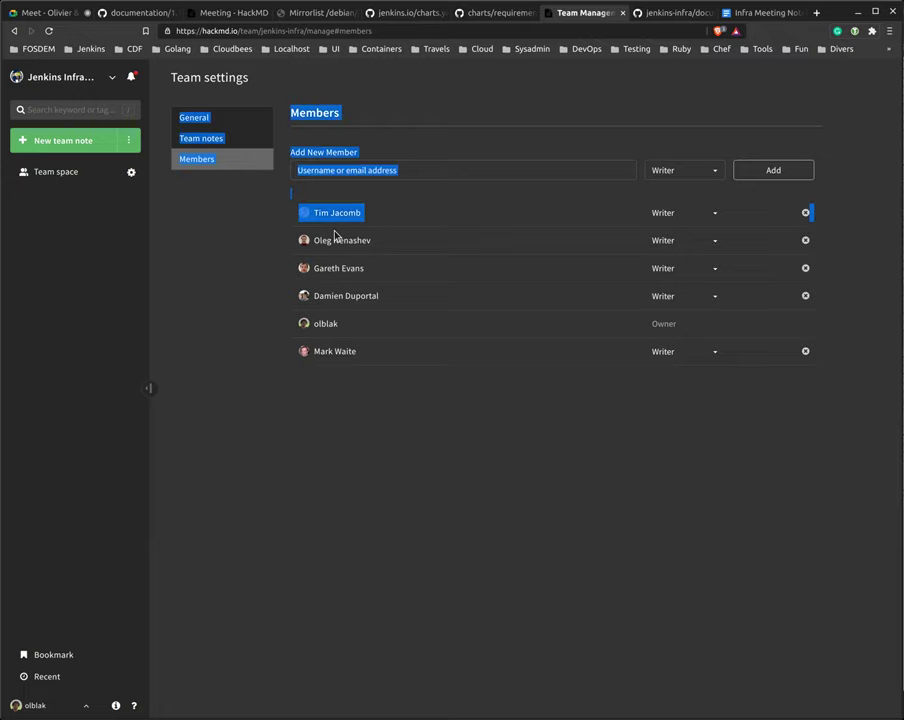
left_click(417, 411)
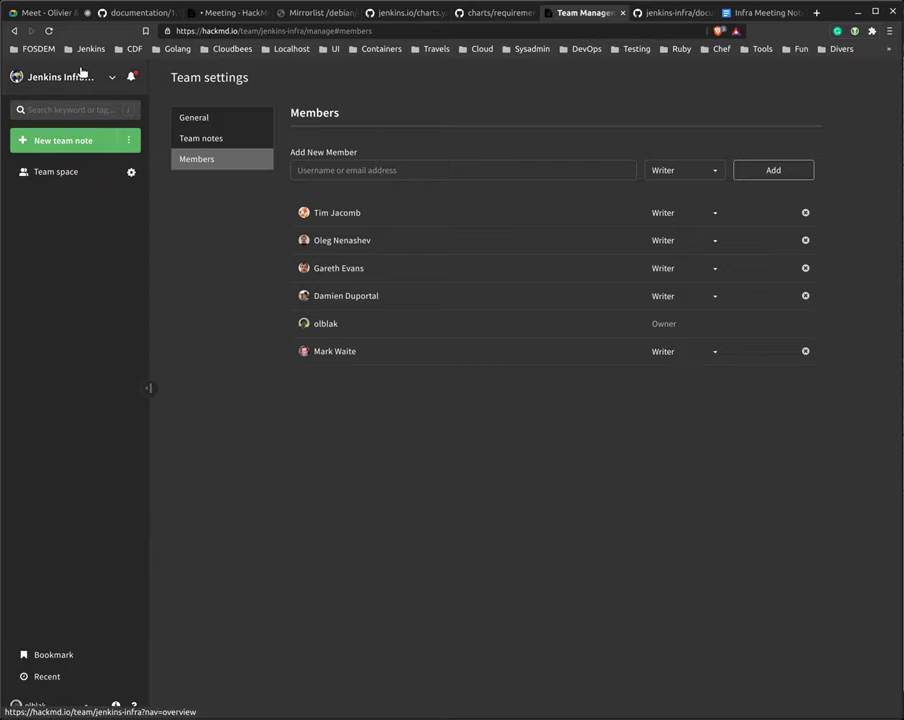
Step: Reopen the 2021-04-13 Meeting note in split source/preview view and select the Jira upgrade announcement
left_click(89, 82)
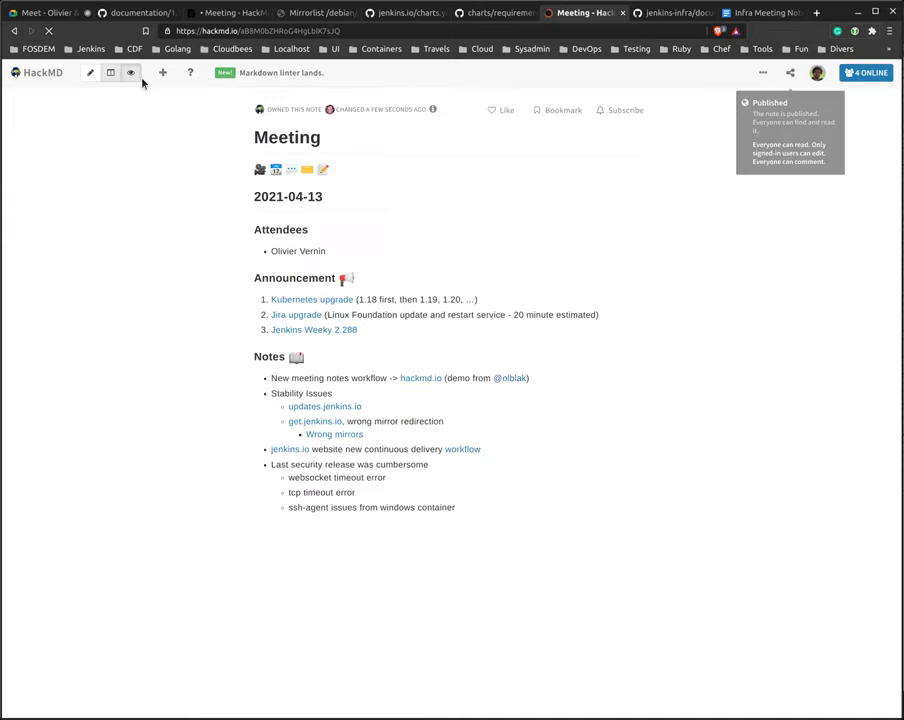
left_click(135, 74)
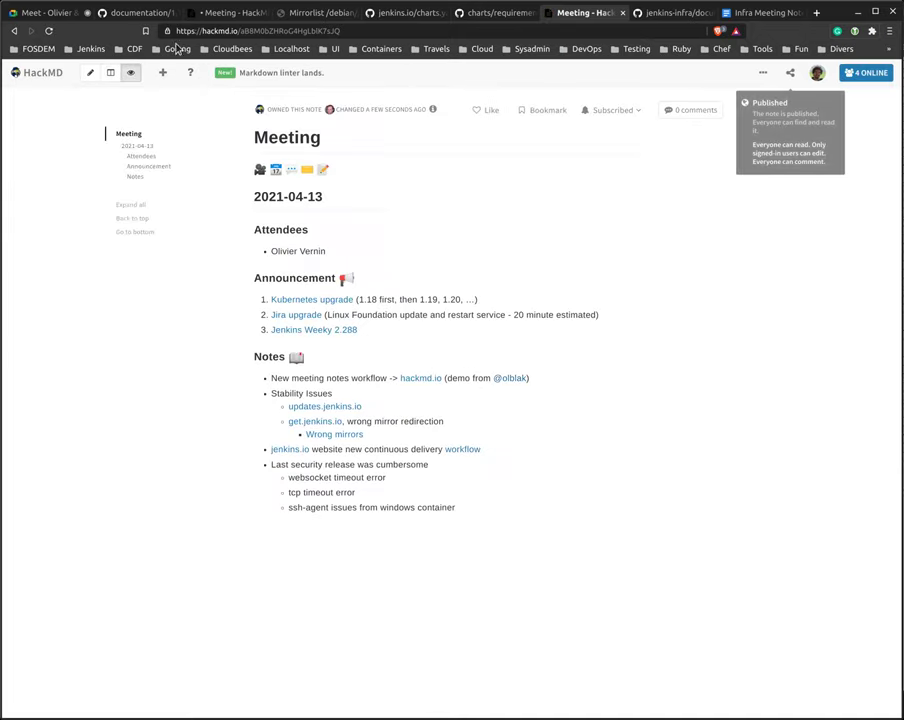
left_click(110, 72)
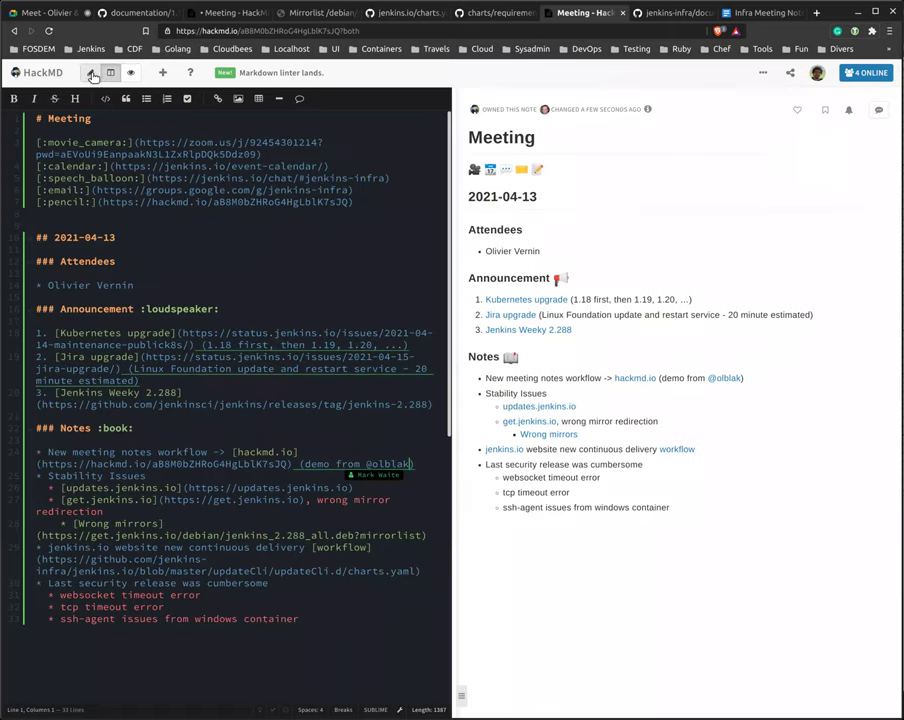
left_click(147, 342)
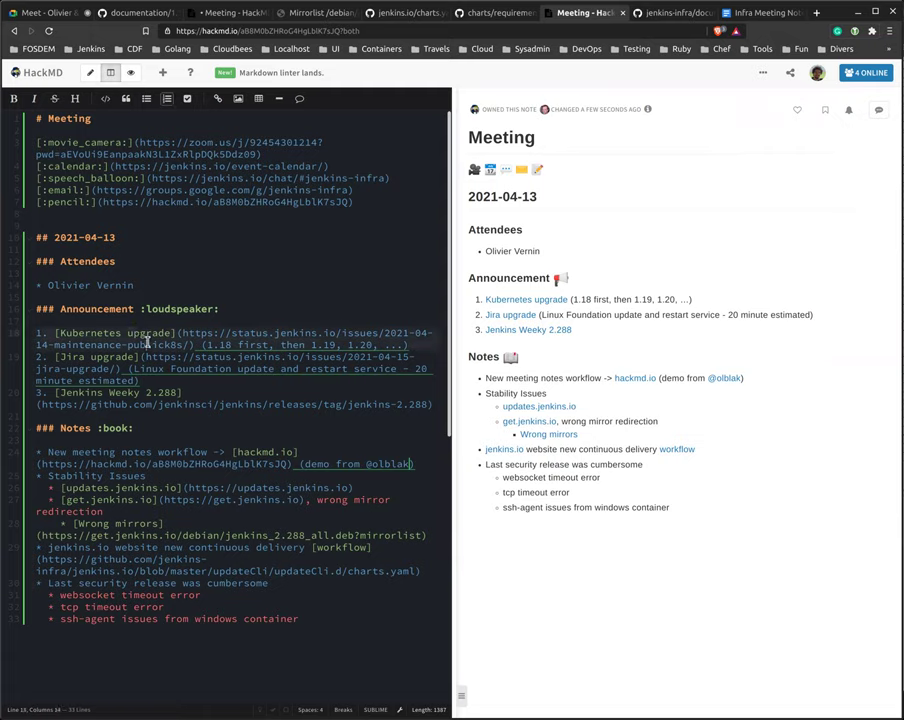
triple_click(713, 314)
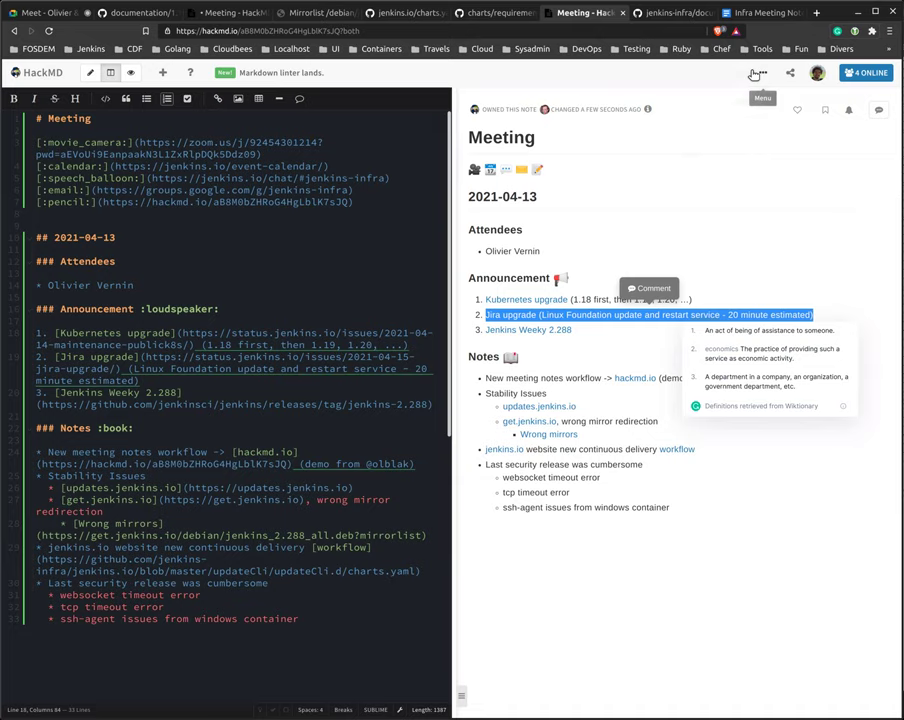
Step: Start a Push to GitHub from Versions and GitHub Sync and list the target repositories
left_click(763, 72)
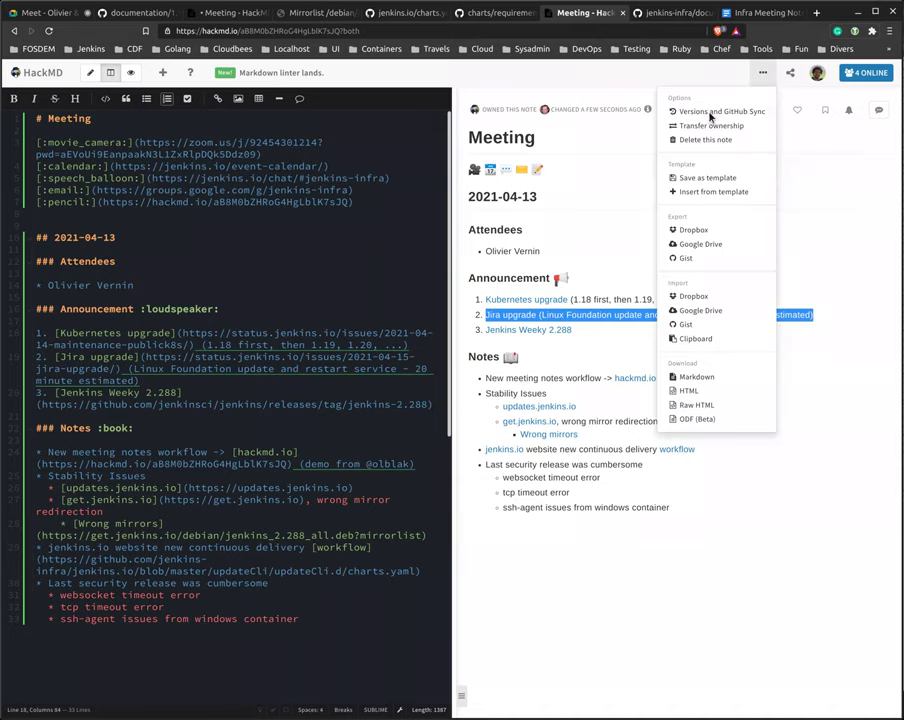
left_click(704, 112)
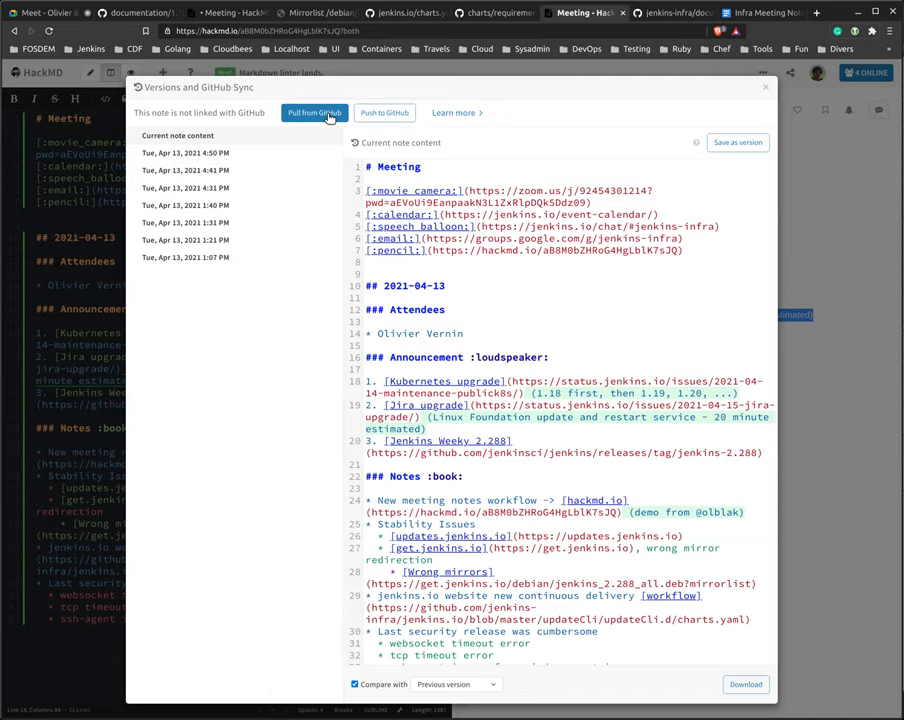
left_click(388, 114)
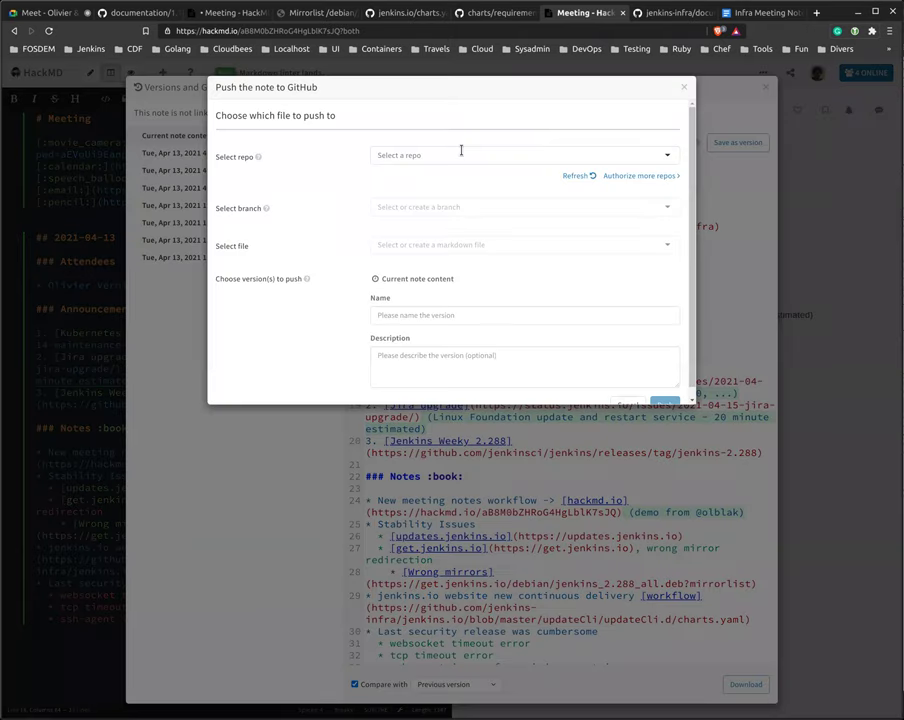
left_click(456, 152)
Step: Target jenkins-infra/documentation, branch main, with a new file meetings/2021-04-13.md
left_click(440, 182)
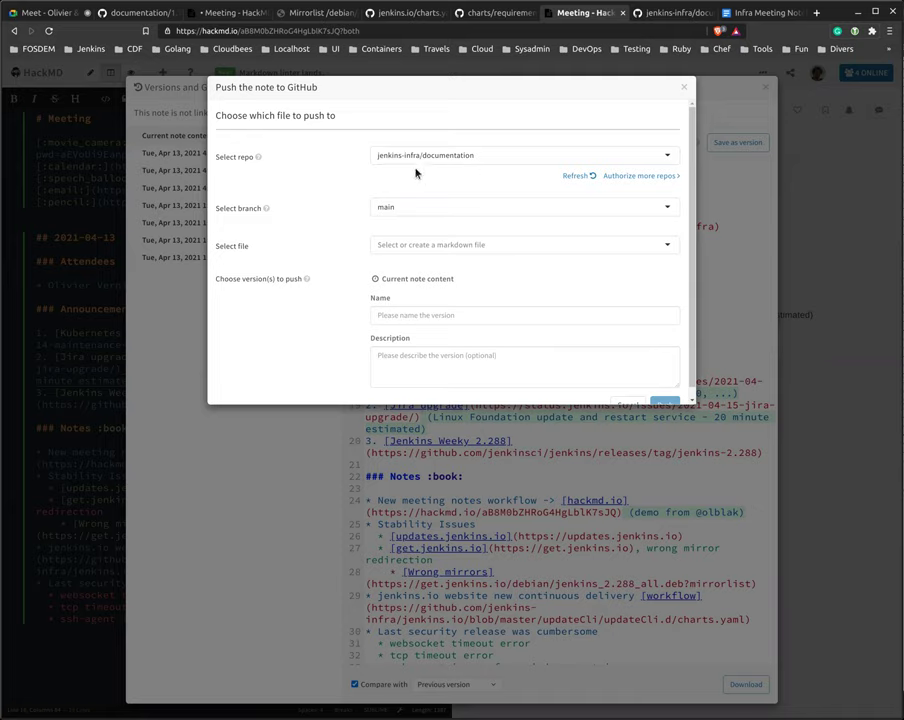
left_click(386, 207)
type("main")
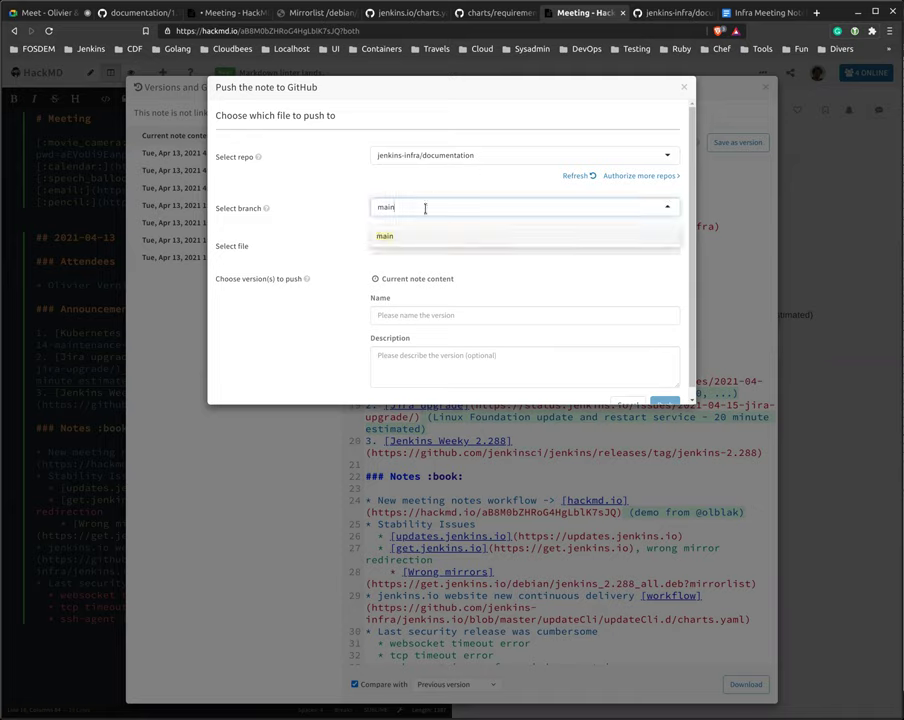
left_click(430, 246)
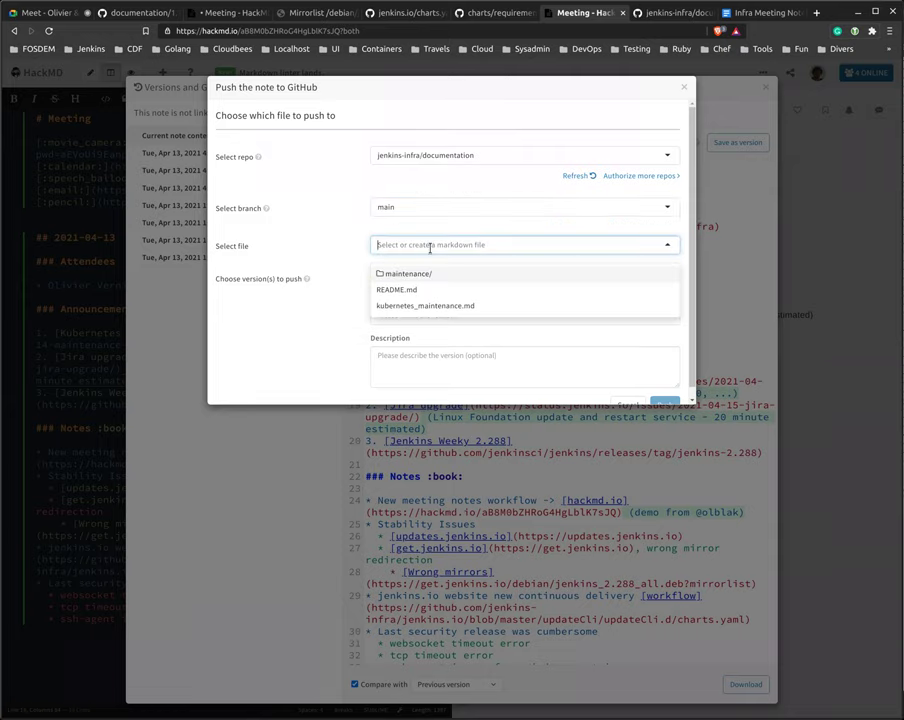
scroll(450, 292, "down", 1)
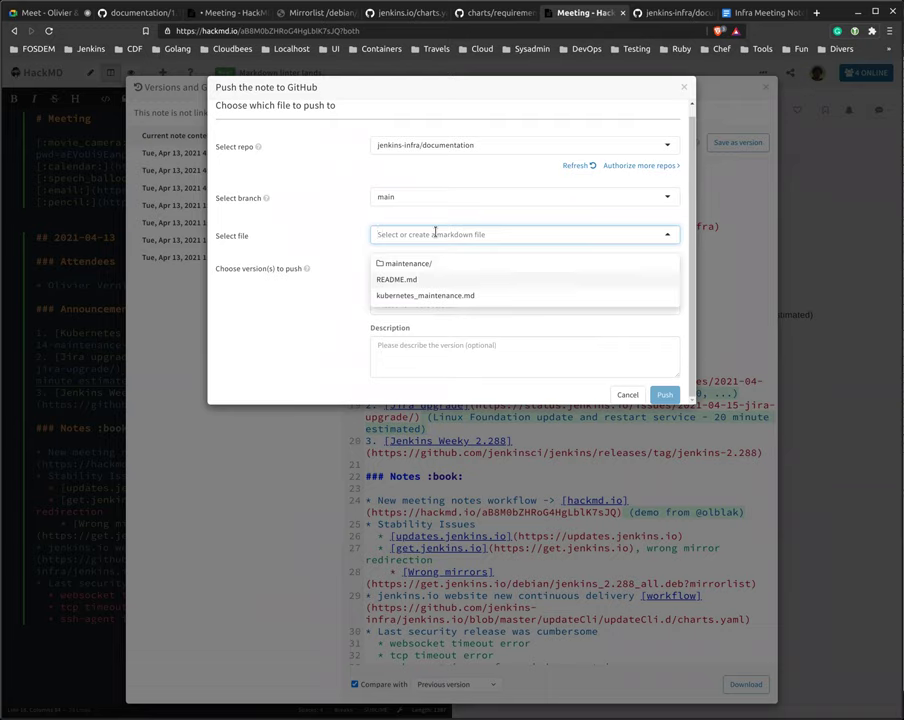
type("mee")
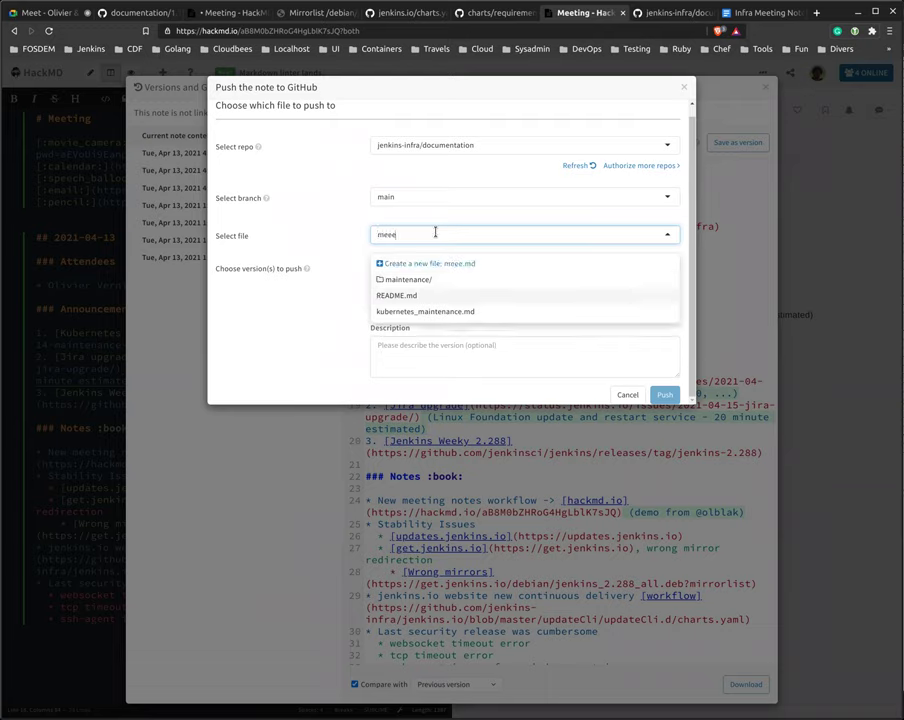
type("tings/")
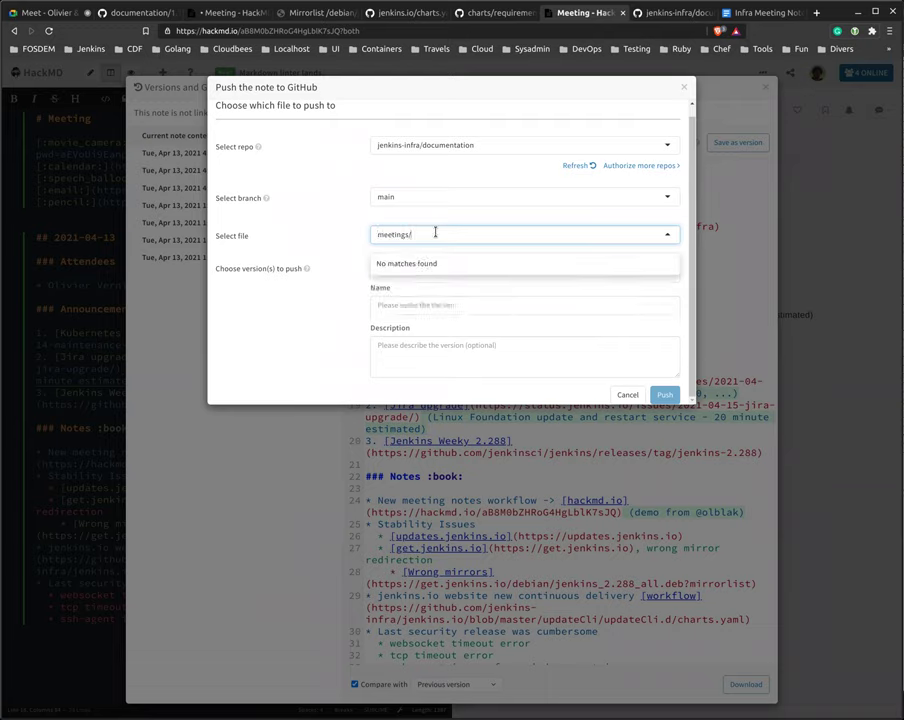
type("202")
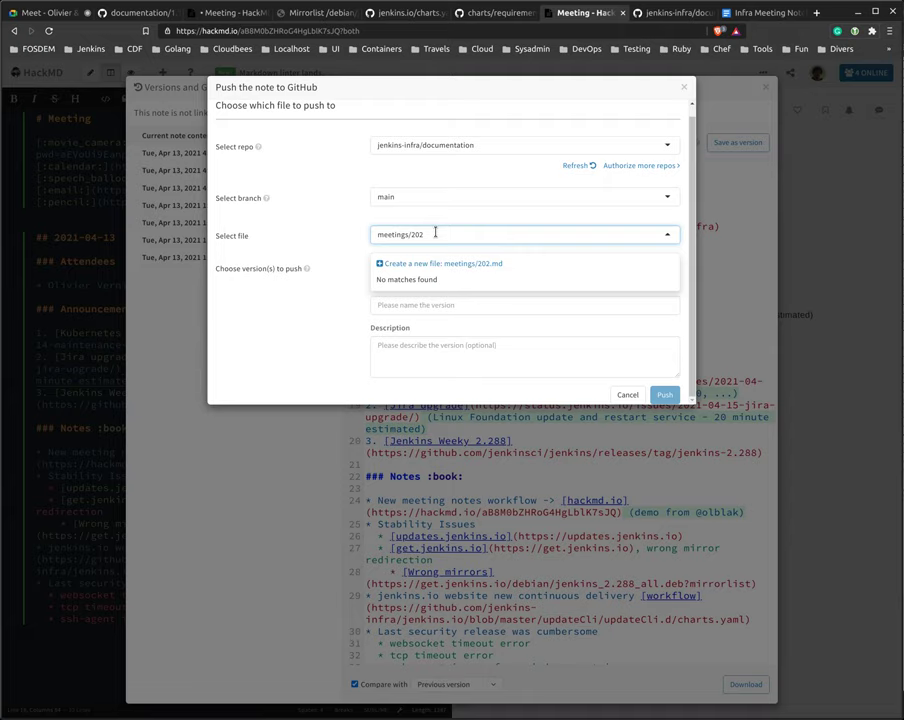
type("1-04-13.md")
left_click(458, 263)
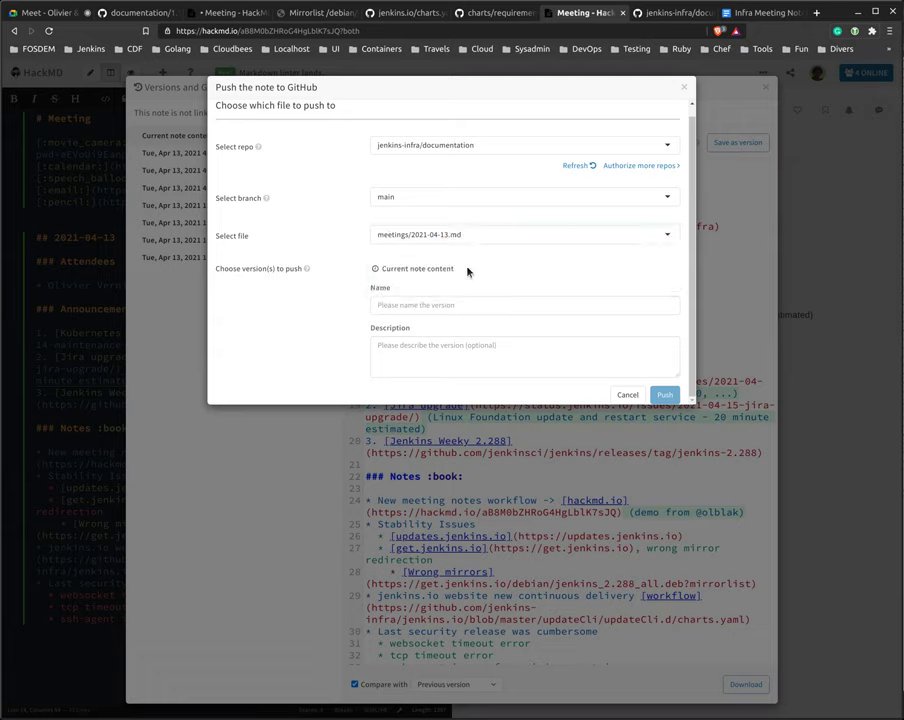
Step: Push the note as version 'Create new meeting note' and switch to the GitHub repository tab
left_click(513, 300)
type("Create")
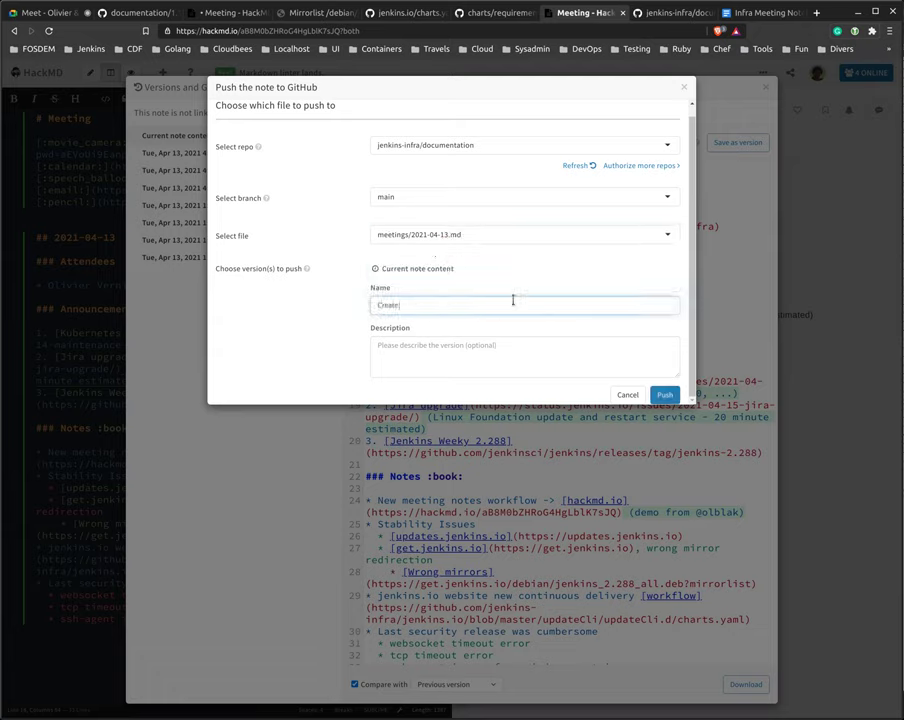
type(" new meeting notes")
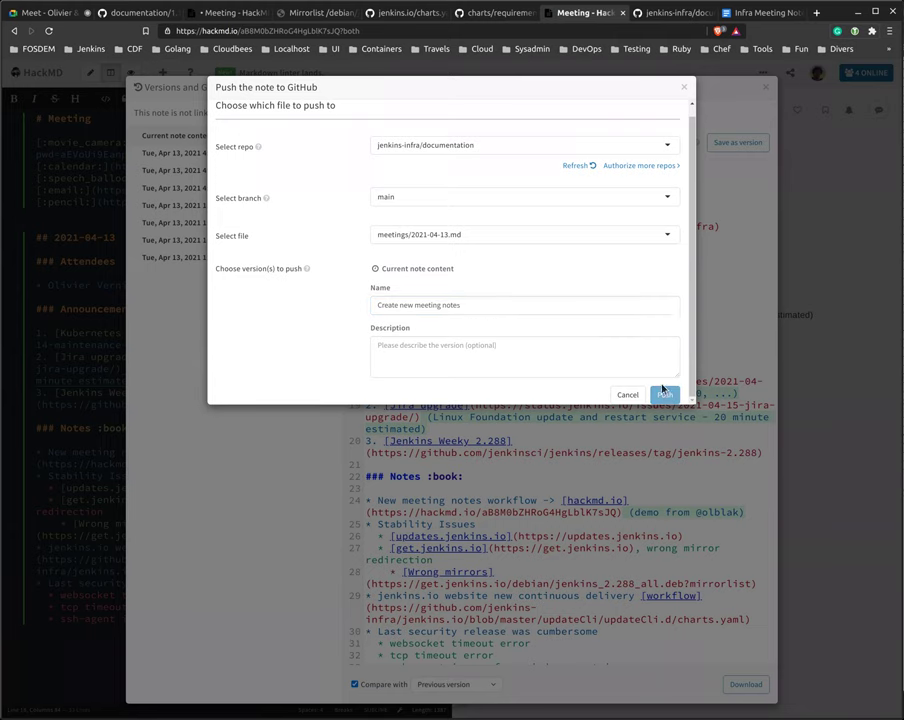
left_click(660, 390)
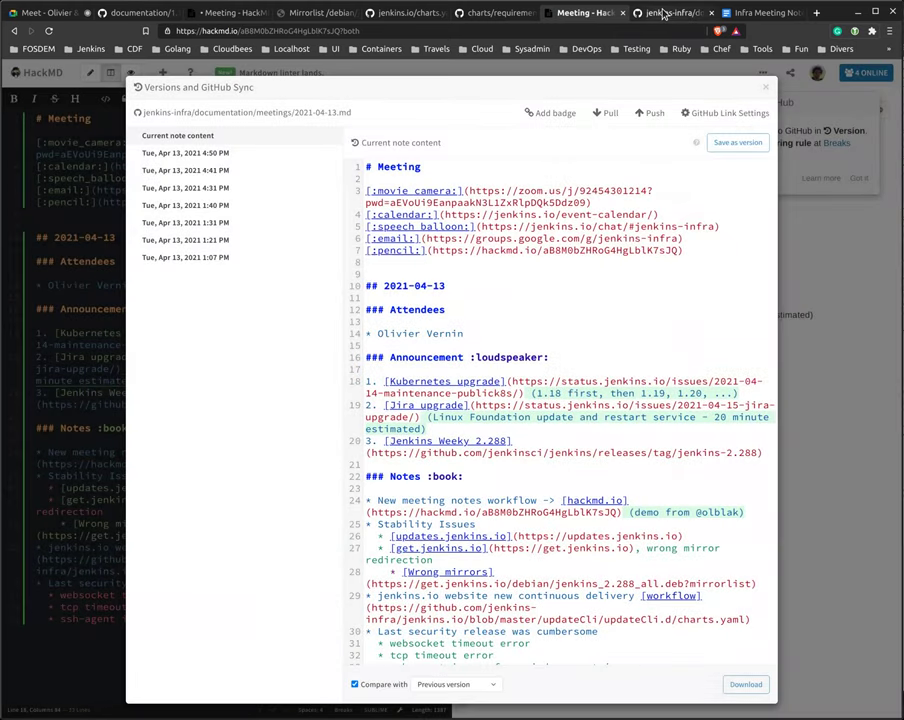
left_click(662, 12)
key("ctrl+shift+Tab")
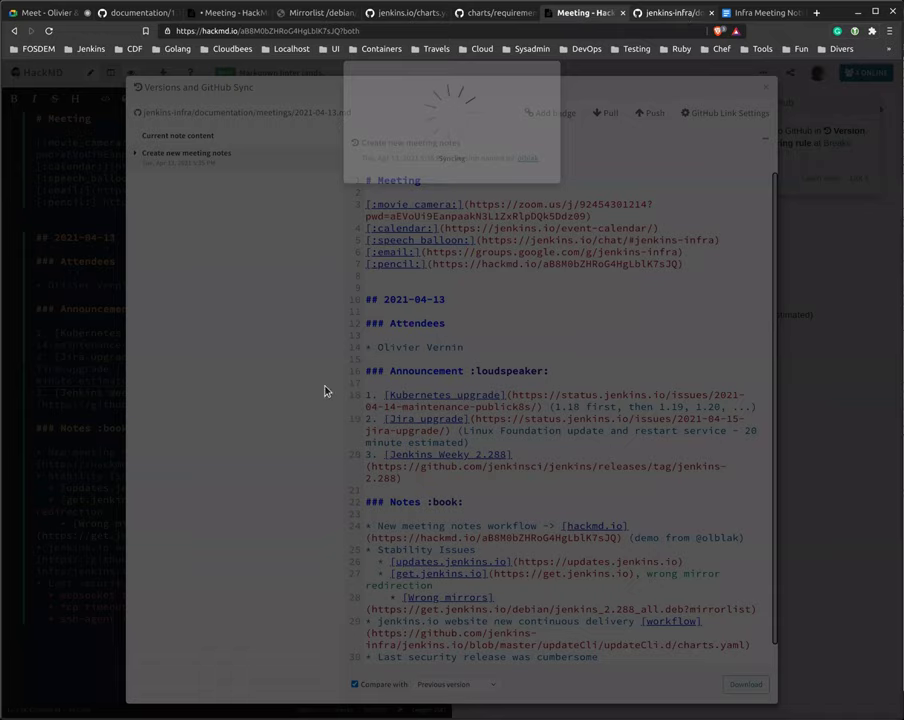
key("ctrl+Tab")
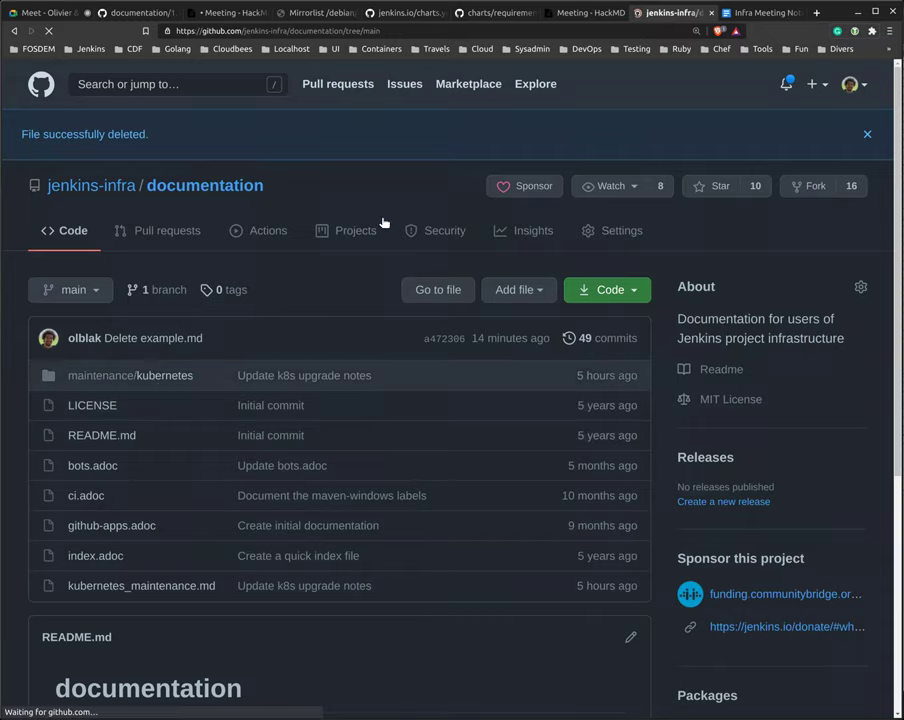
Step: Open meetings/2021-04-13.md from the meetings folder and scroll through the rendered notes
left_click(96, 358)
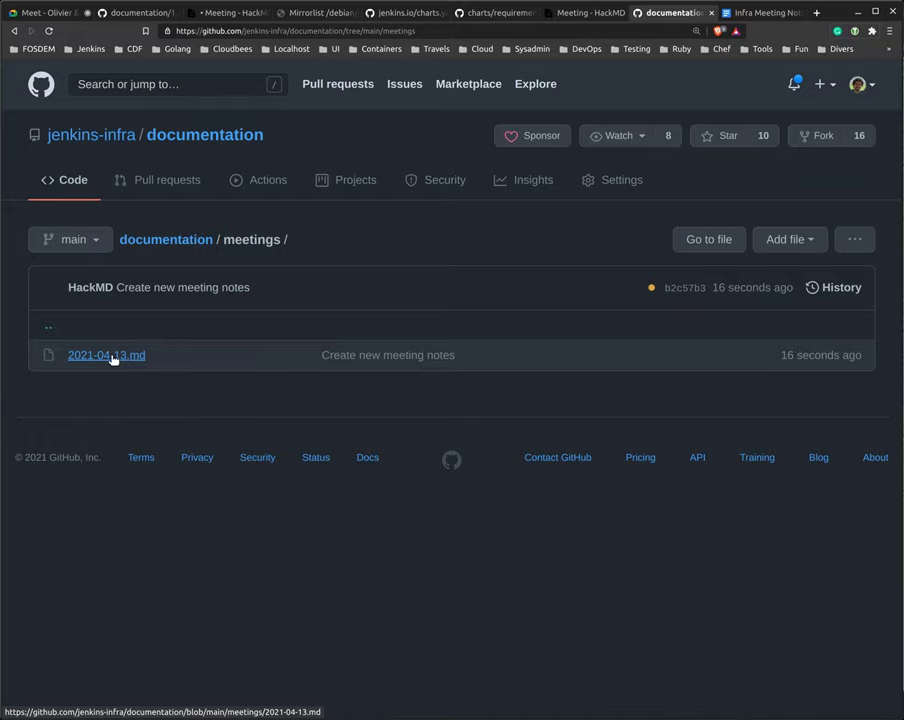
left_click(112, 356)
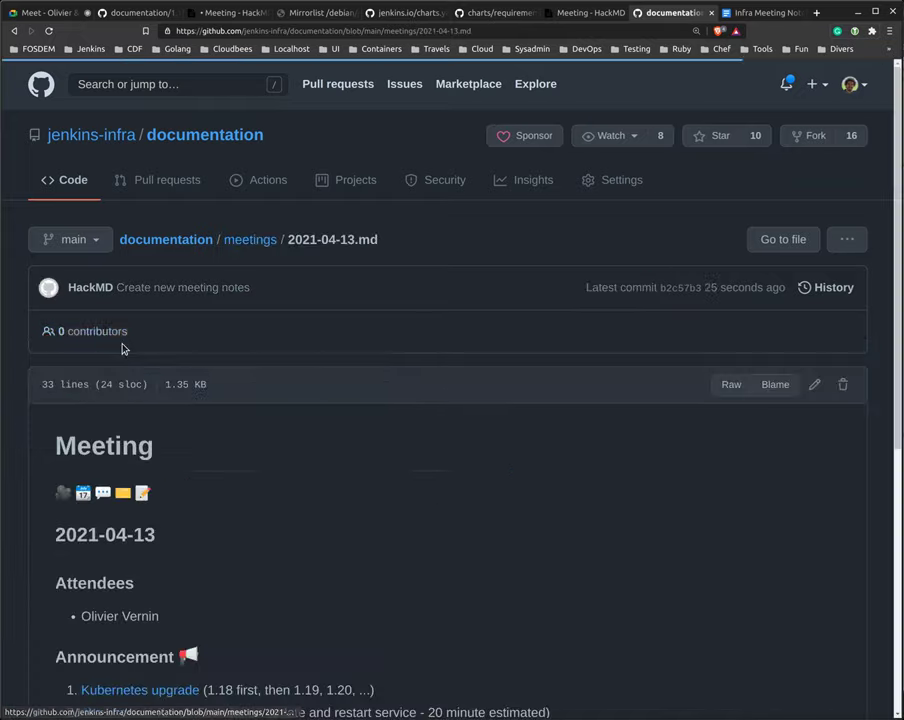
scroll(242, 504, "down", 5)
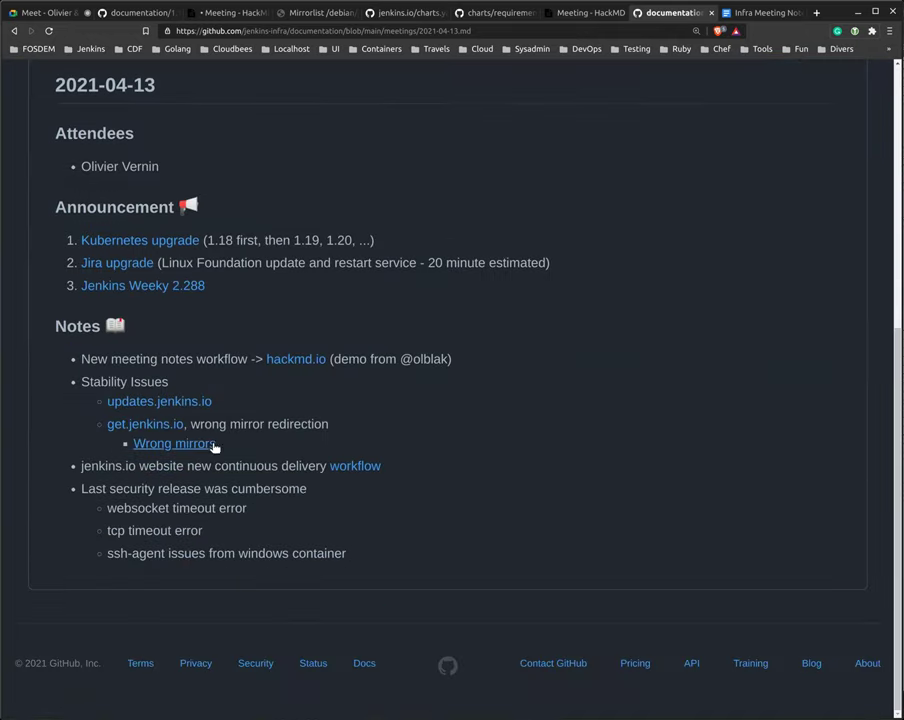
scroll(234, 470, "up", 2)
scroll(210, 450, "up", 4)
scroll(200, 520, "down", 5)
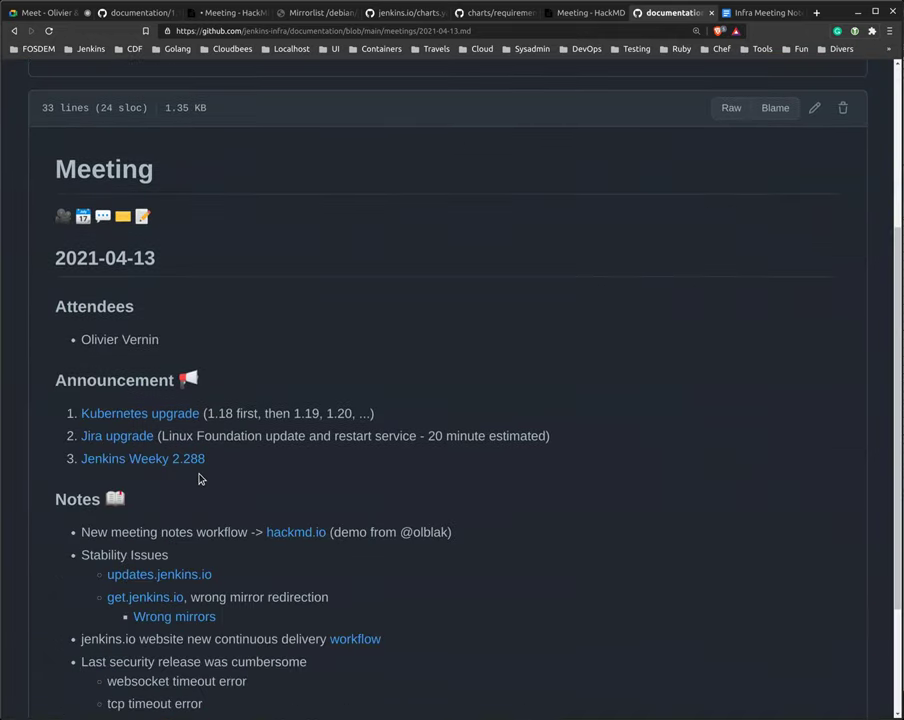
scroll(190, 432, "up", 3)
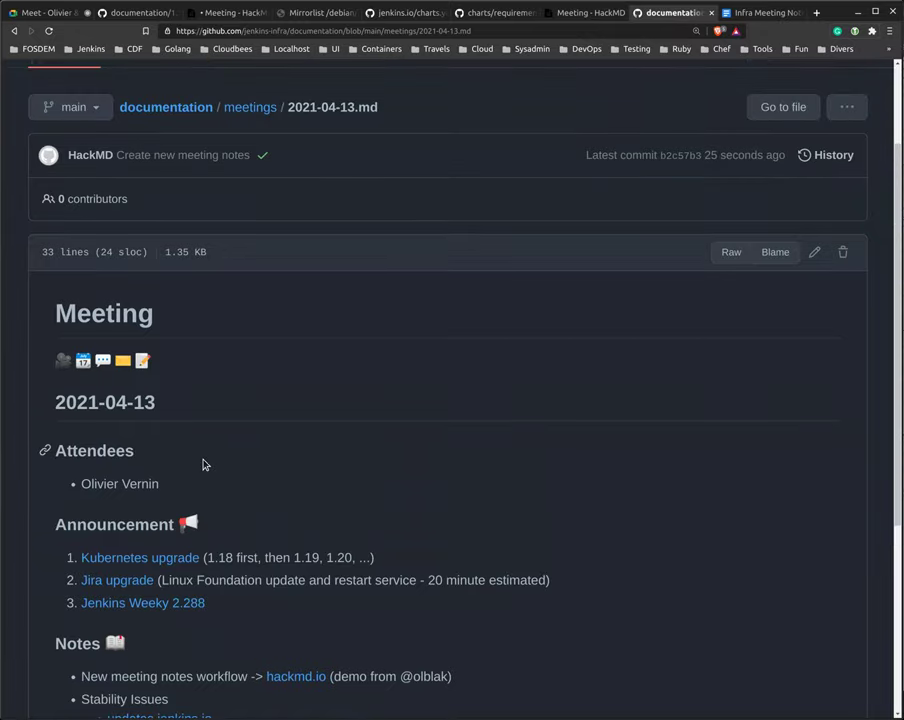
scroll(198, 459, "down", 2)
scroll(196, 510, "down", 3)
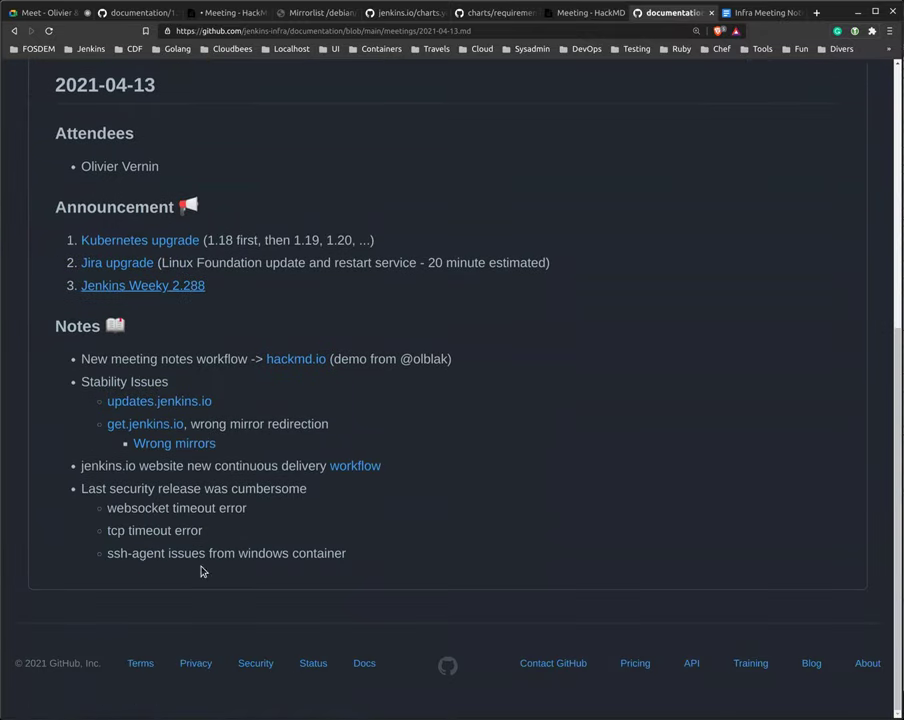
Step: In the HackMD Meeting note, select 'Stability Issues' and open the Wrong mirrors link in a background tab
left_click(213, 14)
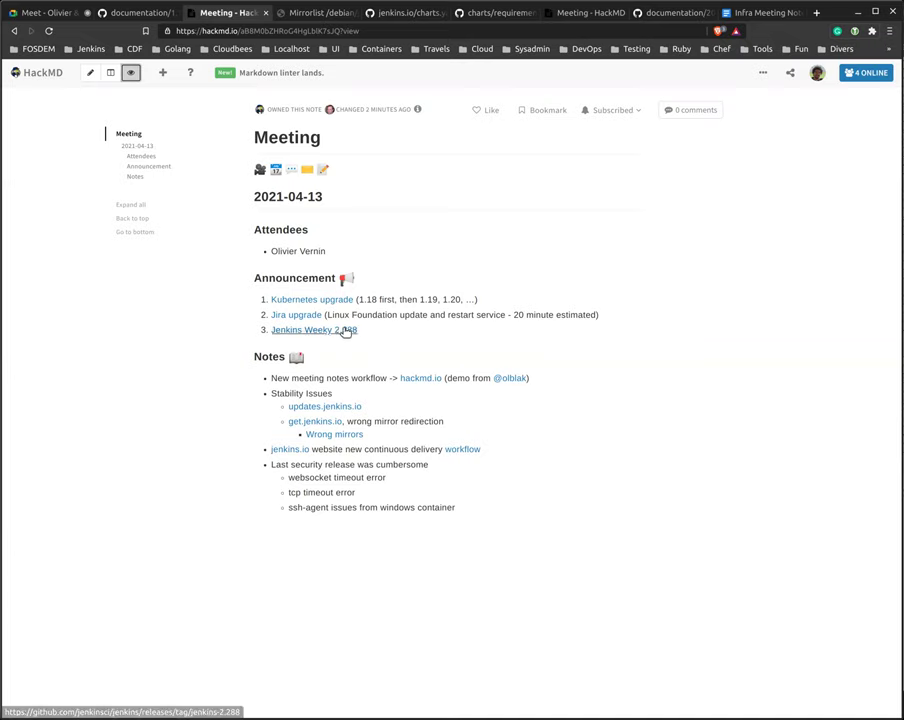
triple_click(308, 393)
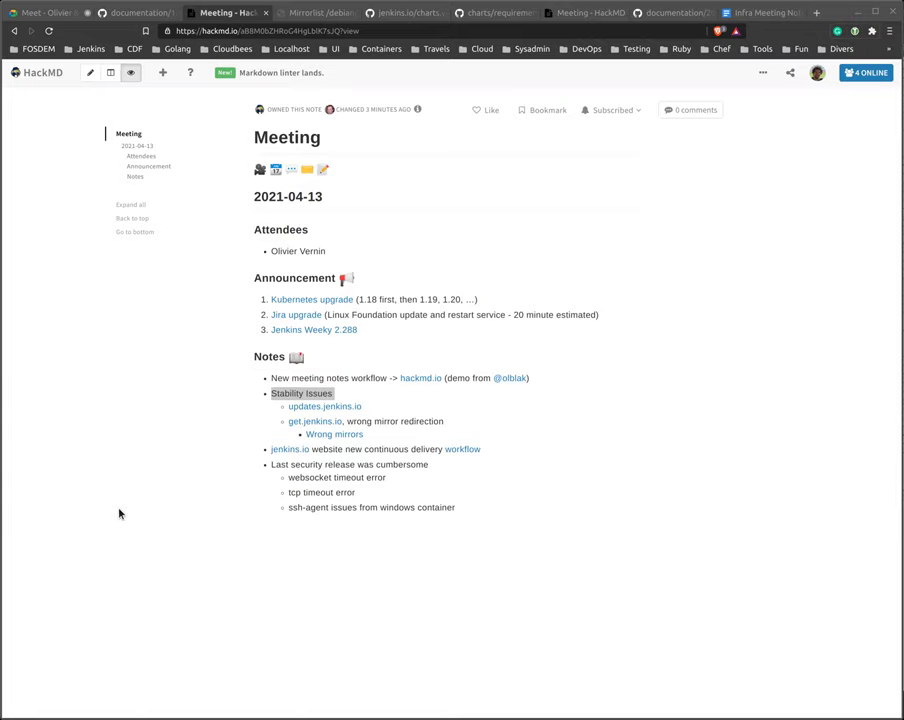
middle_click(347, 433)
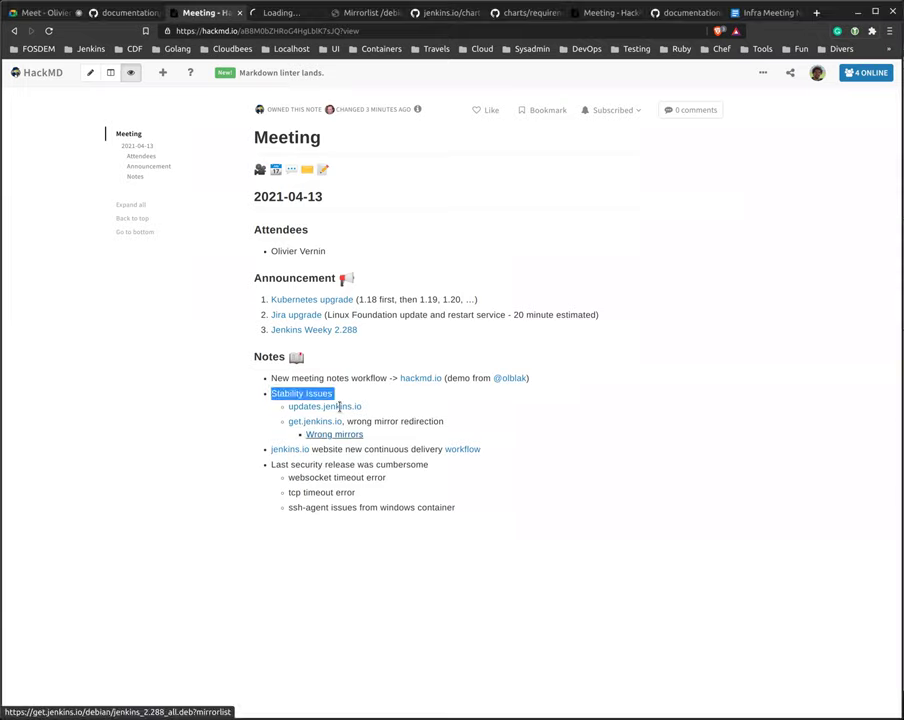
Step: View the jenkins_2.288_all.deb mirror list and select its MD5 and SHA1 hashes
left_click(269, 11)
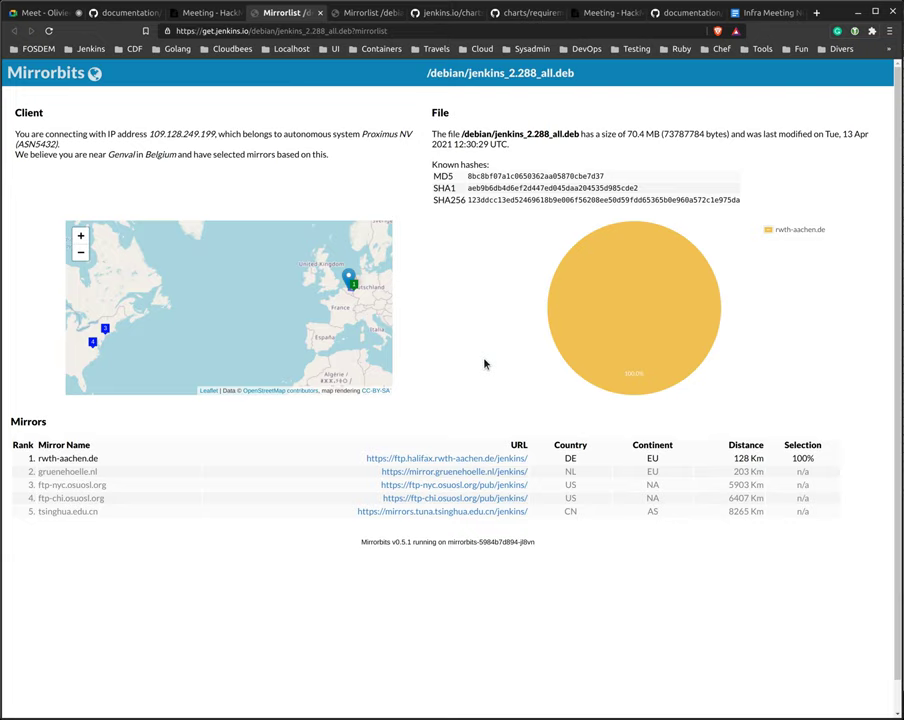
double_click(530, 175)
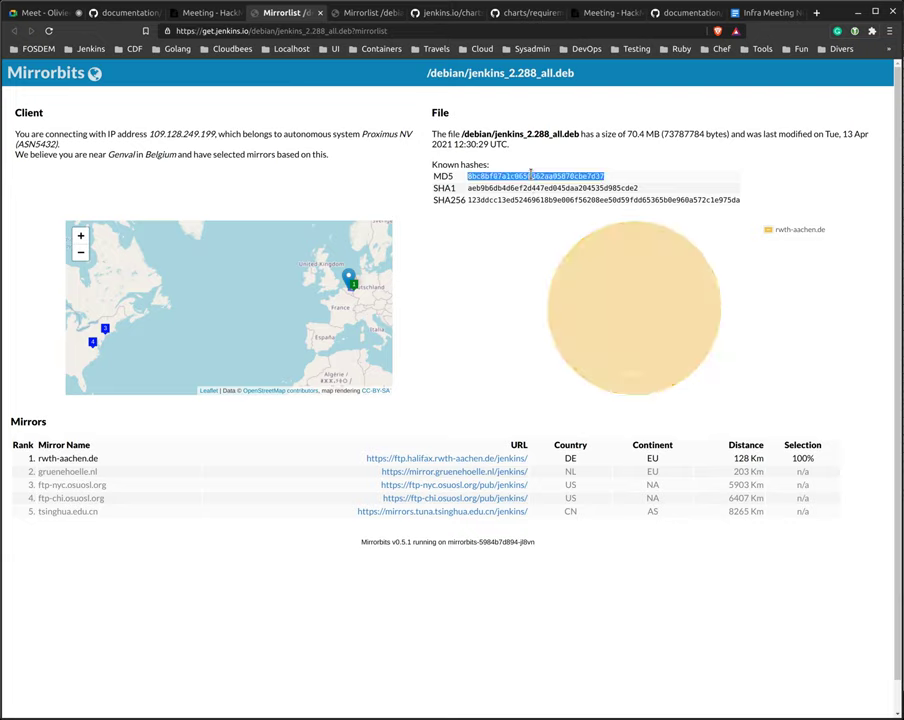
double_click(517, 187)
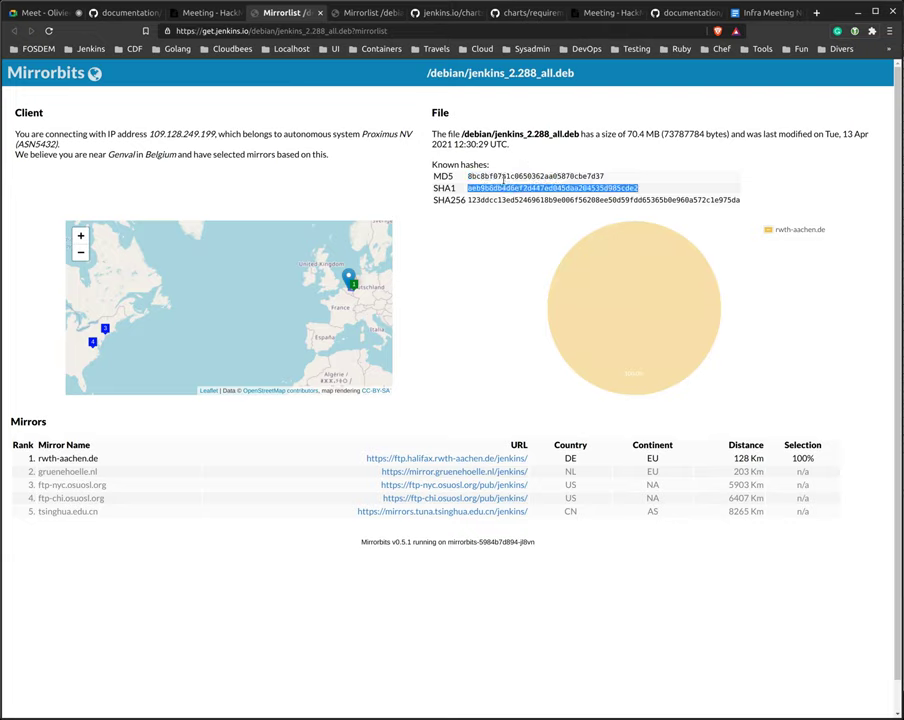
left_click(513, 175)
double_click(513, 175)
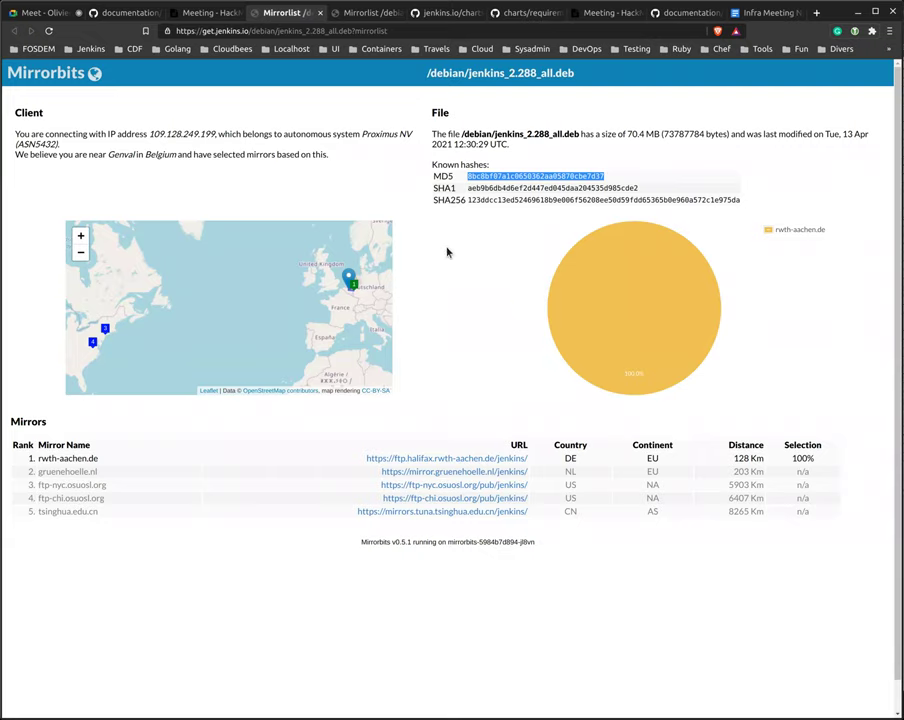
double_click(546, 188)
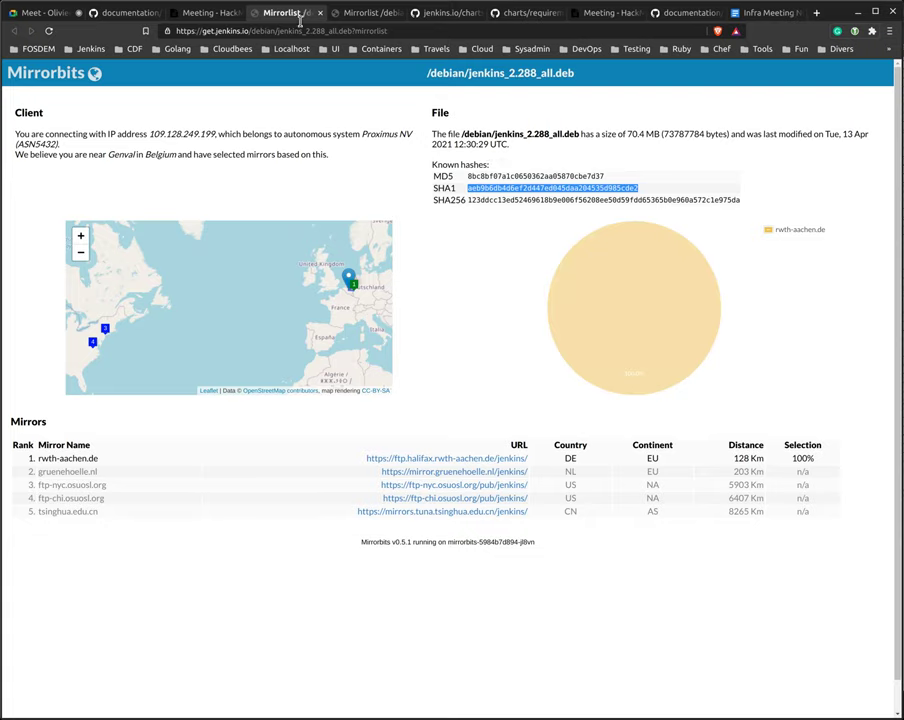
Step: Return to the Meeting note tab in HackMD
left_click(214, 14)
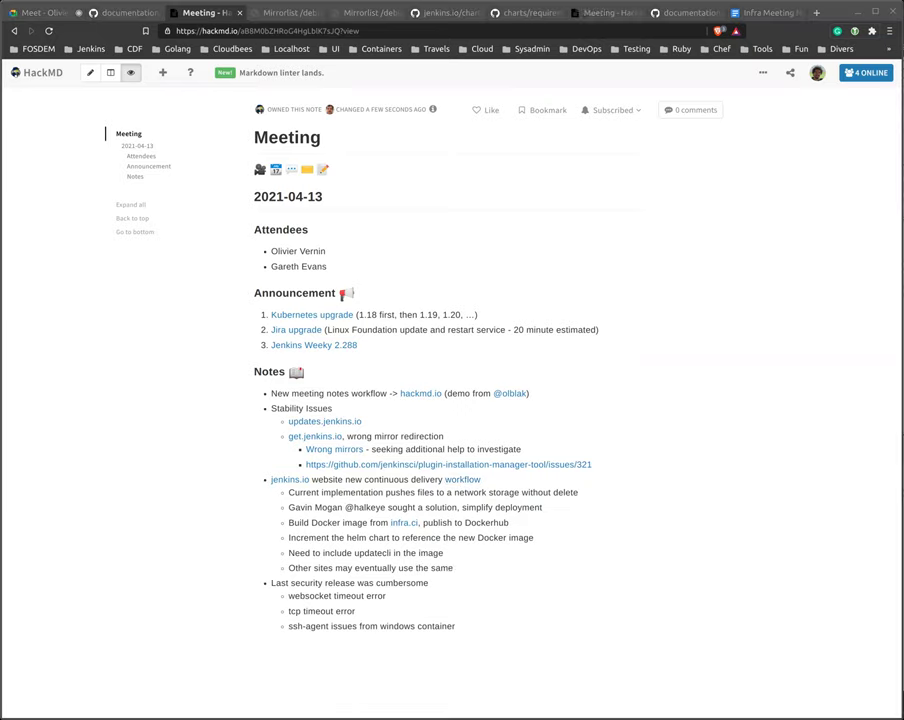
Step: Open the linked jenkins.io updateCli charts.yaml file in a new tab, scroll it, then return to Meet
middle_click(461, 481)
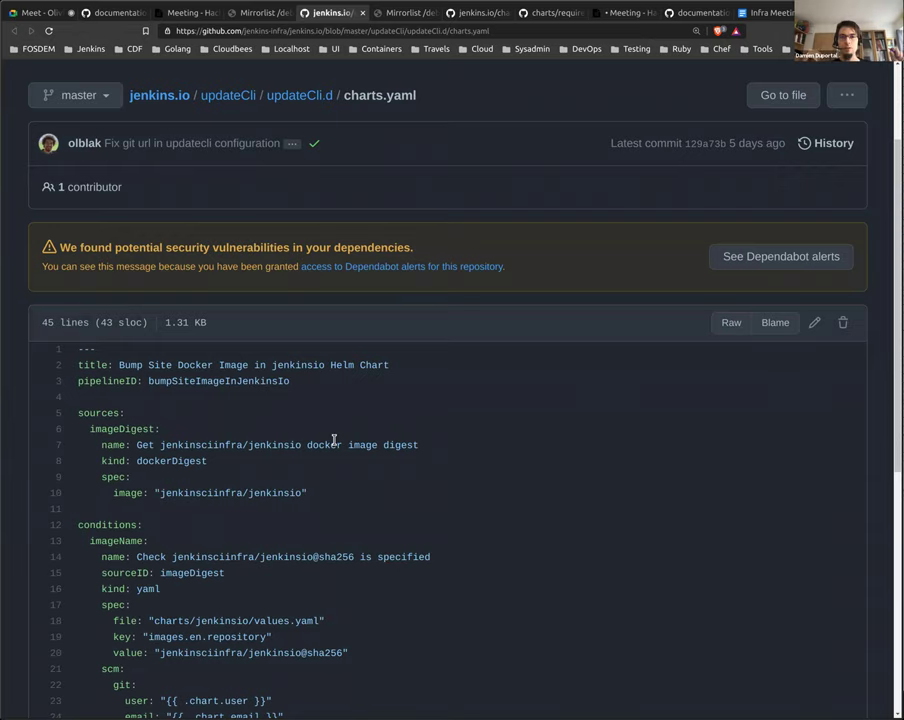
scroll(427, 565, "down", 2)
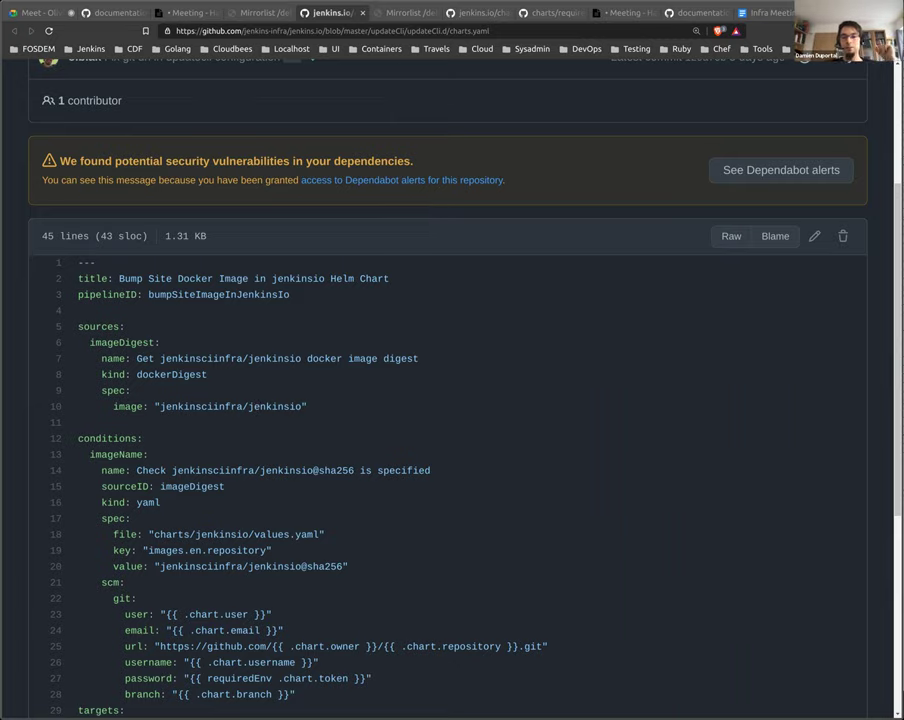
left_click(45, 13)
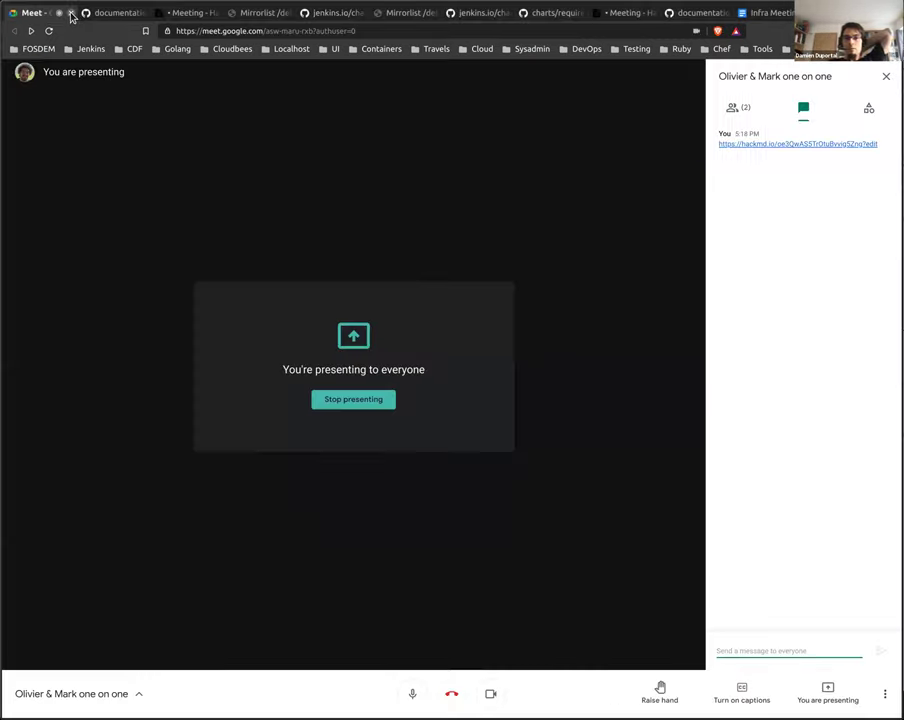
Step: Close the Google Meet tab, leaving GitHub's maintenance/kubernetes/1.18.md upgrade page showing
left_click(77, 14)
left_click(71, 13)
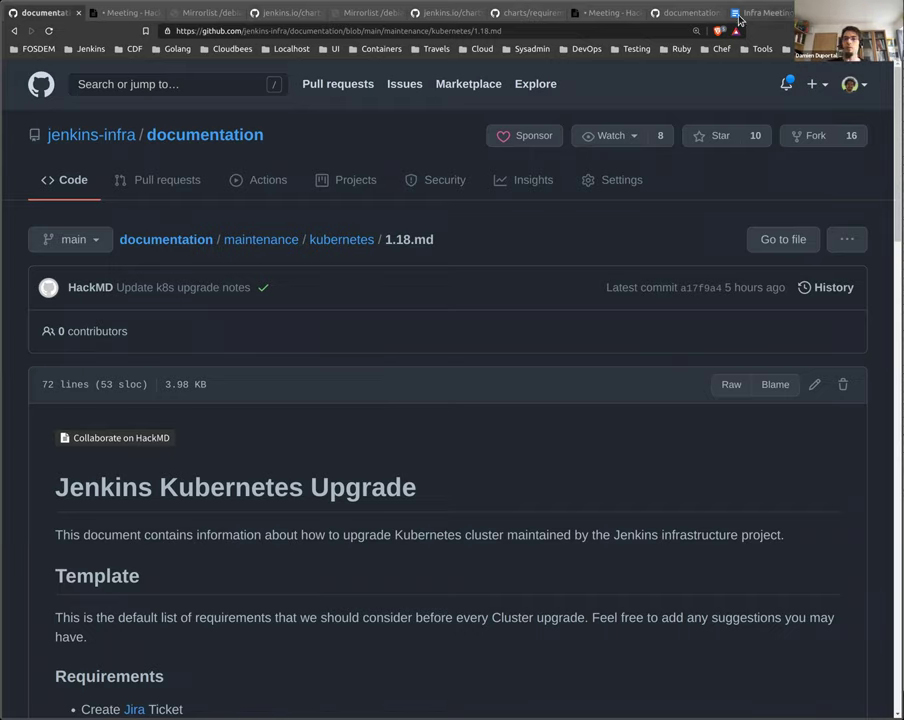
Step: Check the old Infra Meeting Notes doc, then close the charts.yaml and requirements.yaml pages
left_click(777, 13)
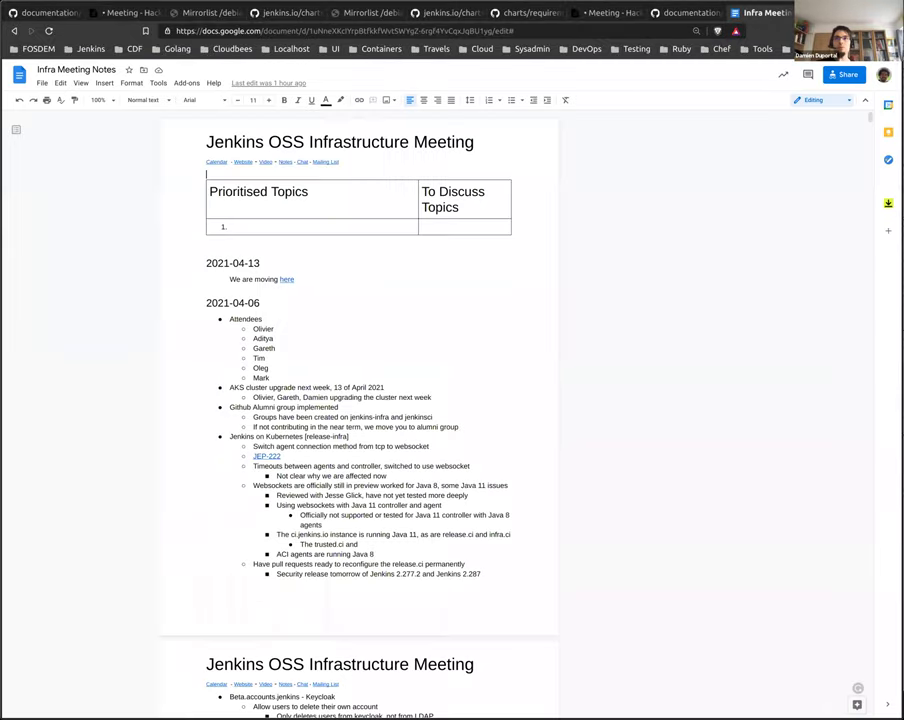
key("ctrl+shift+Tab")
key("ctrl+shift+Tab")
key("ctrl+shift+Tab")
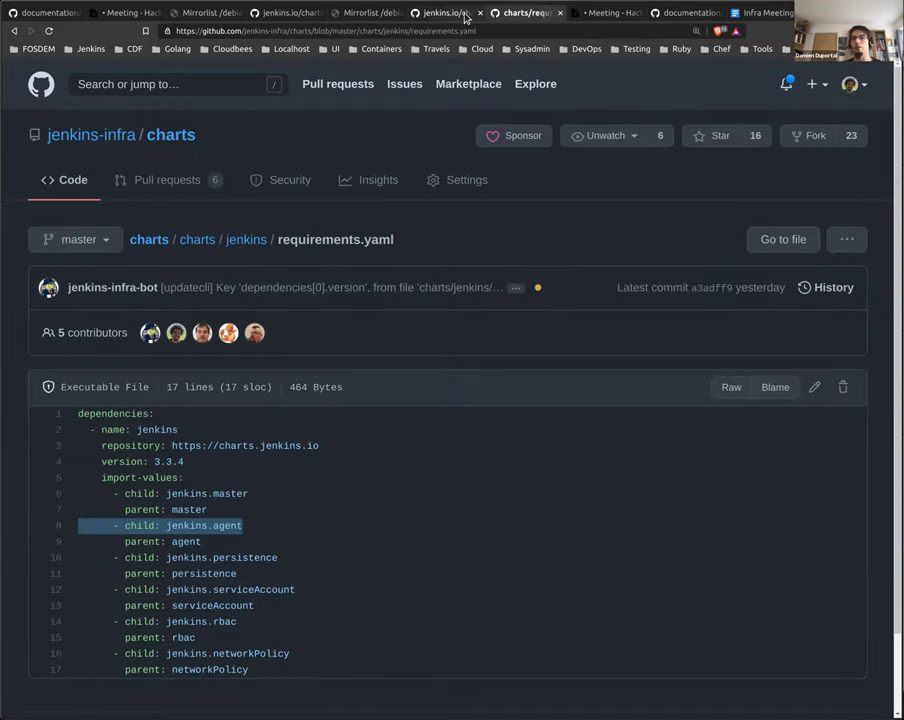
left_click(476, 16)
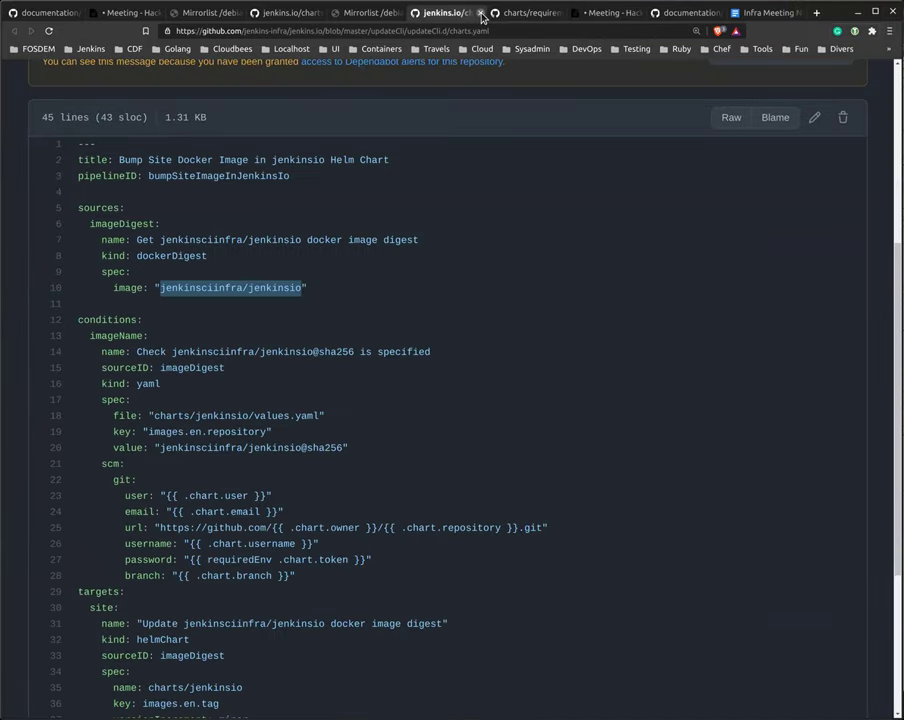
left_click(481, 16)
left_click(481, 13)
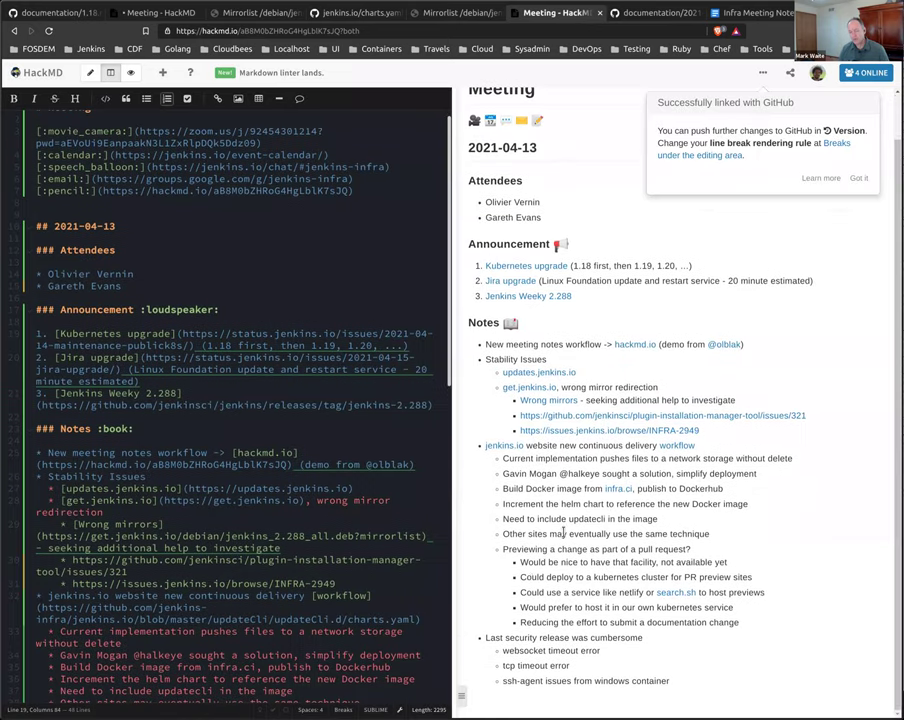
Step: Select the 'Previewing a change as part of a pull request?' line in the meeting notes
triple_click(540, 552)
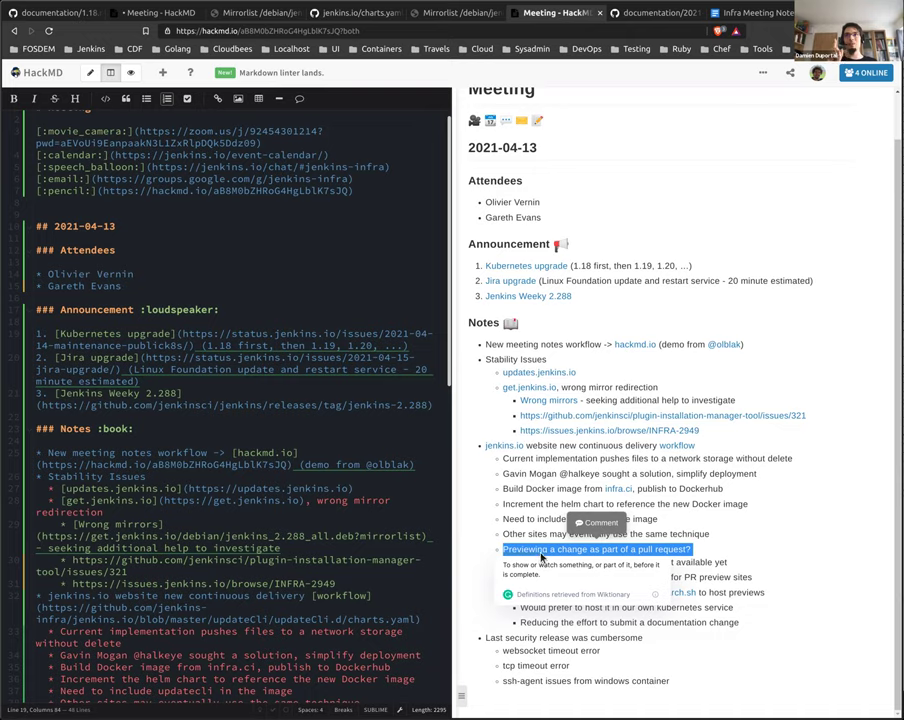
left_click(537, 552)
double_click(547, 549)
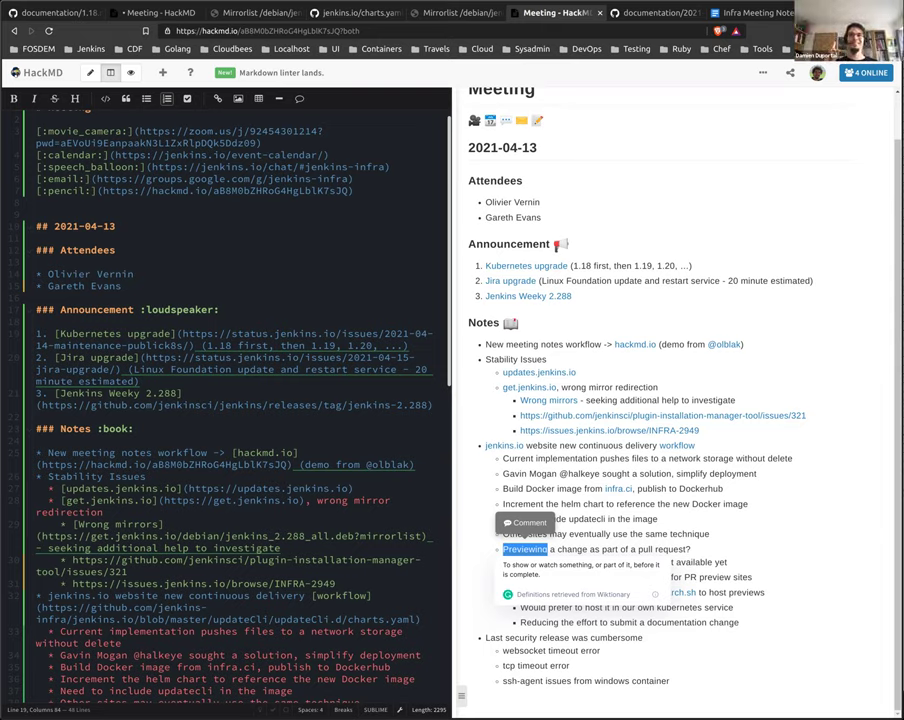
left_click(653, 549)
double_click(653, 549)
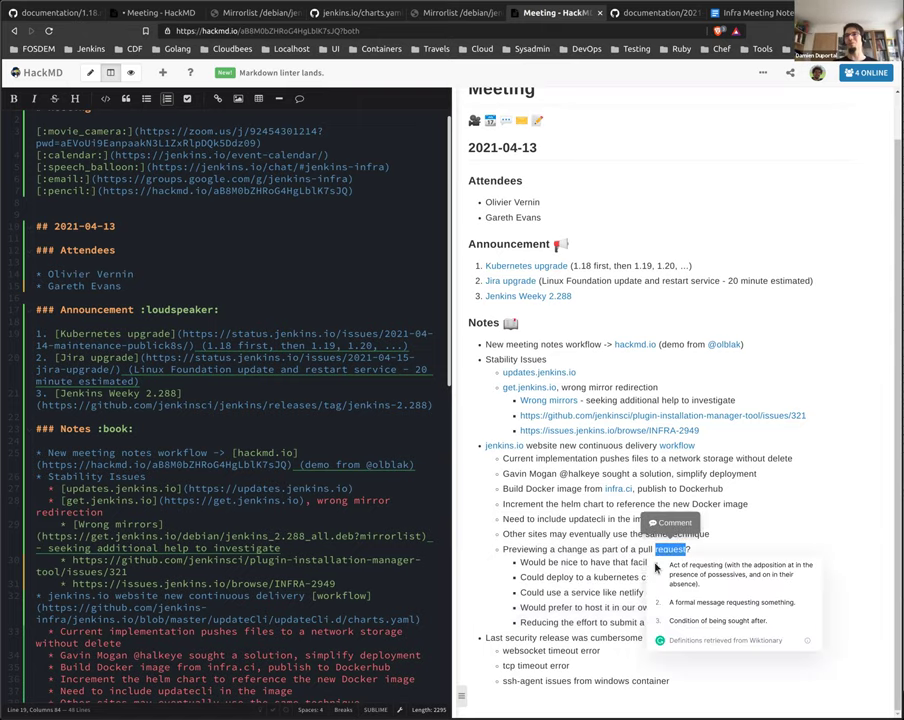
left_click(617, 562)
triple_click(617, 562)
left_click(600, 573)
triple_click(600, 573)
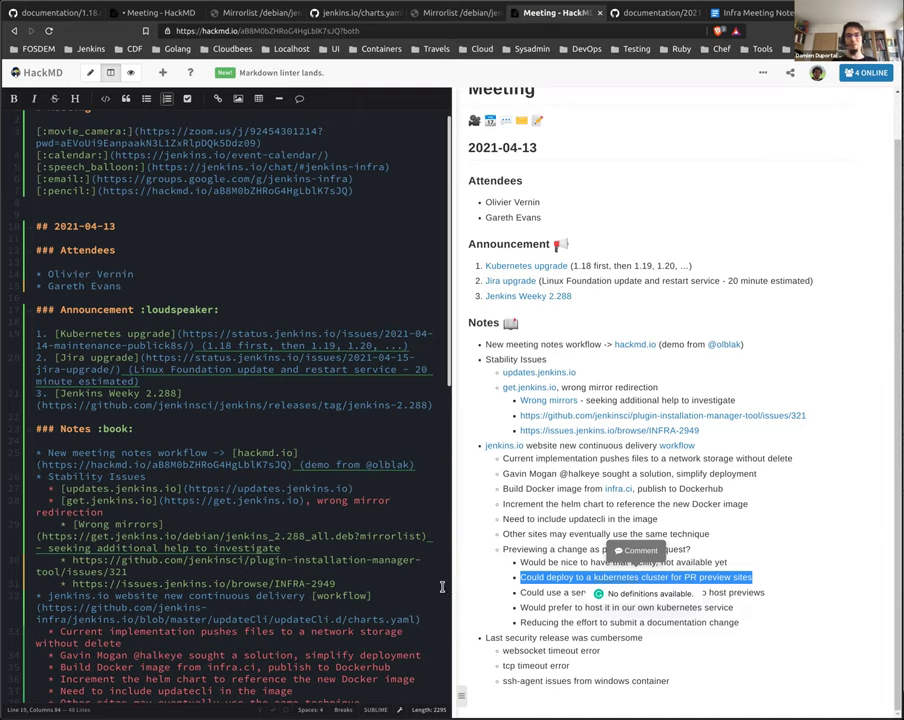
double_click(560, 578)
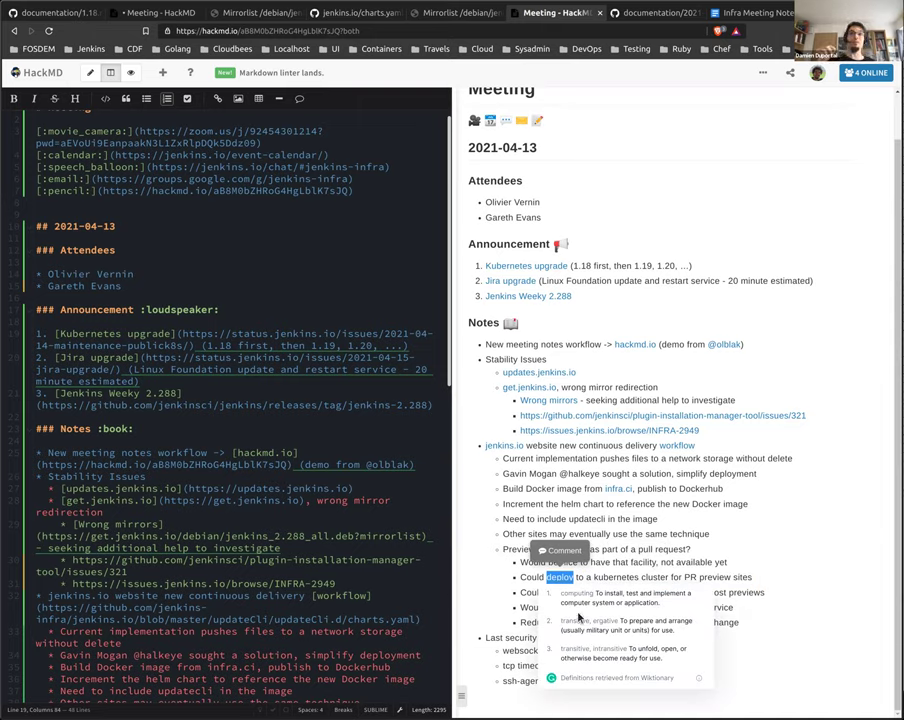
left_click(622, 540)
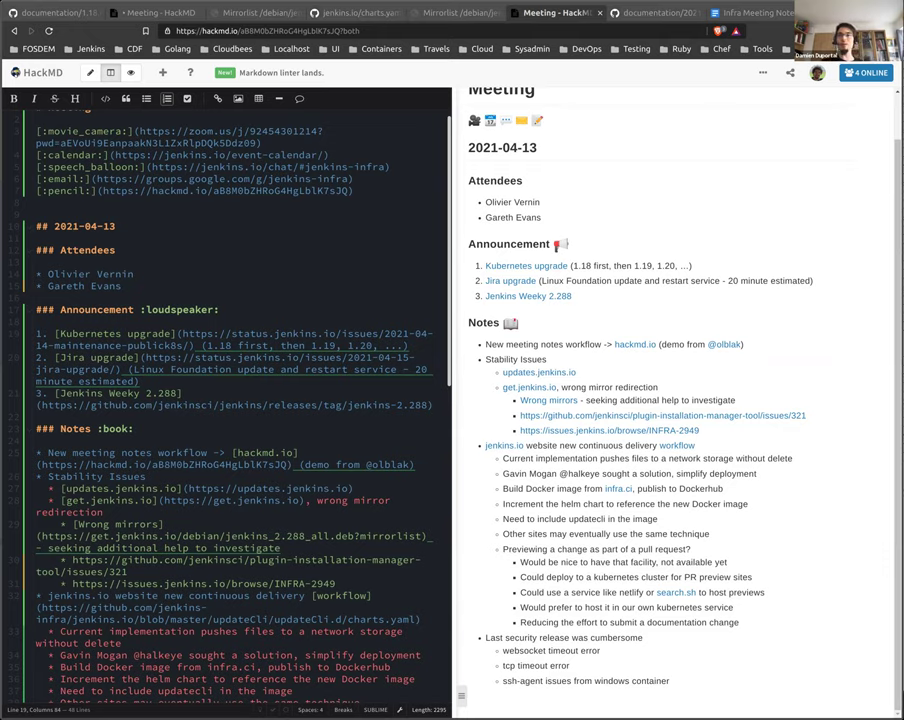
triple_click(585, 549)
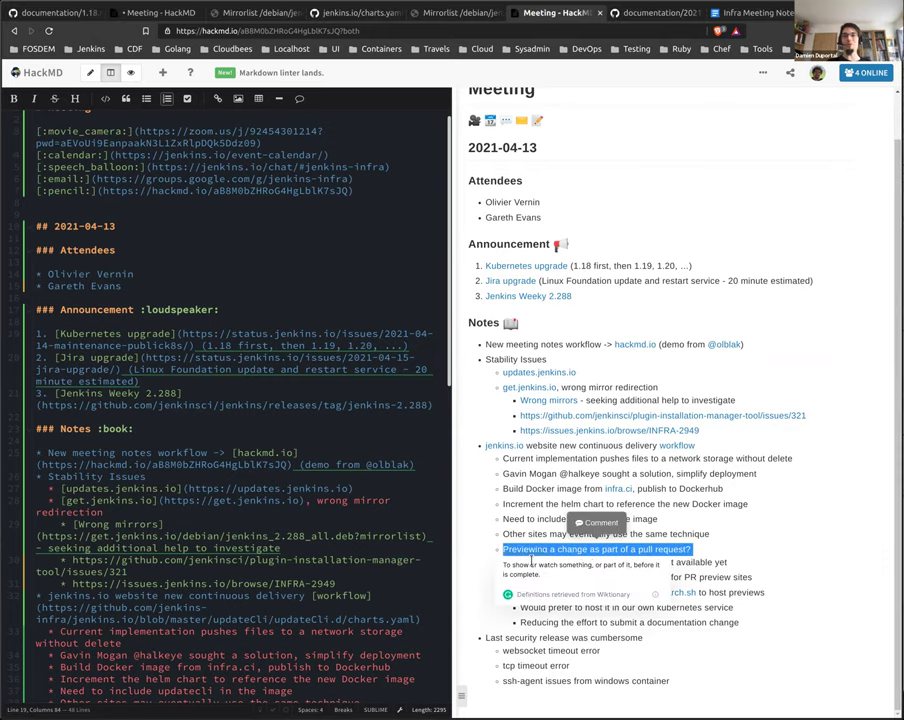
left_click(511, 523)
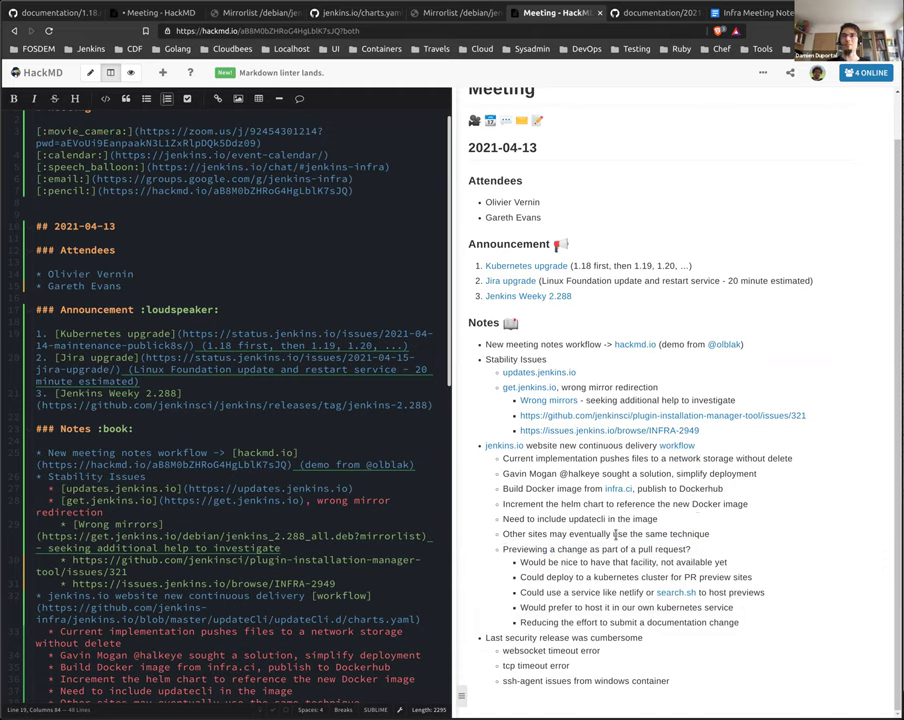
triple_click(727, 594)
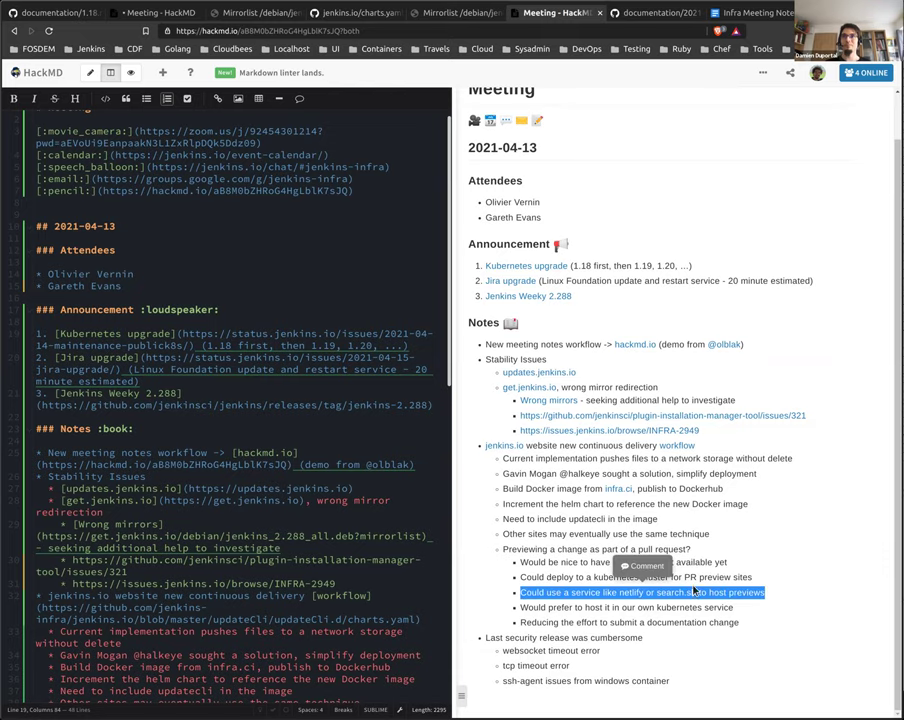
left_click(633, 583)
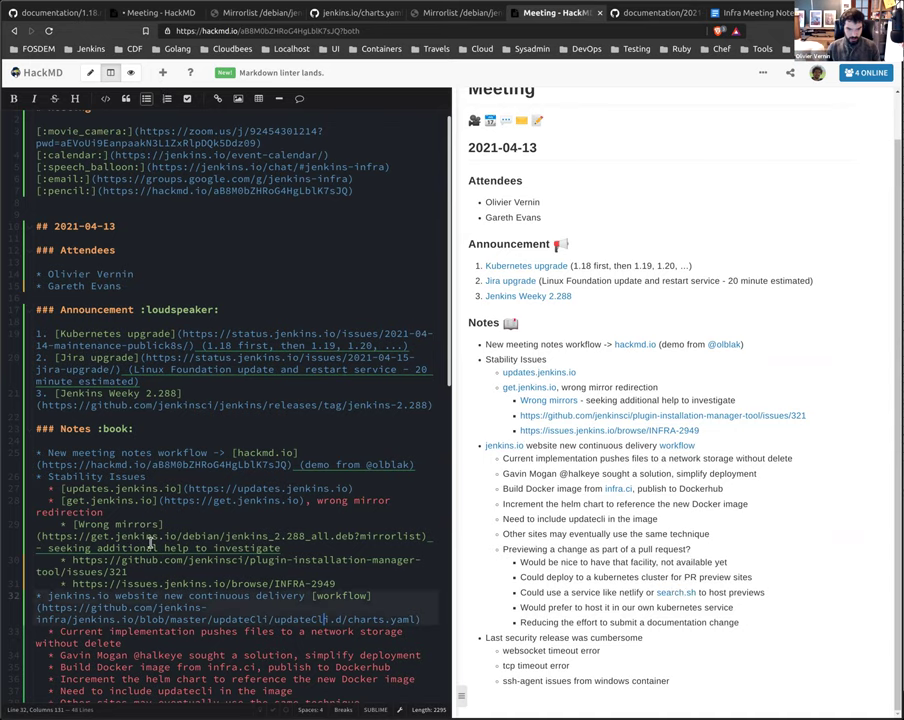
Step: Remove a stray 'j' typed after 'nice' on the 'would be nice' line
scroll(144, 443, "down", 5)
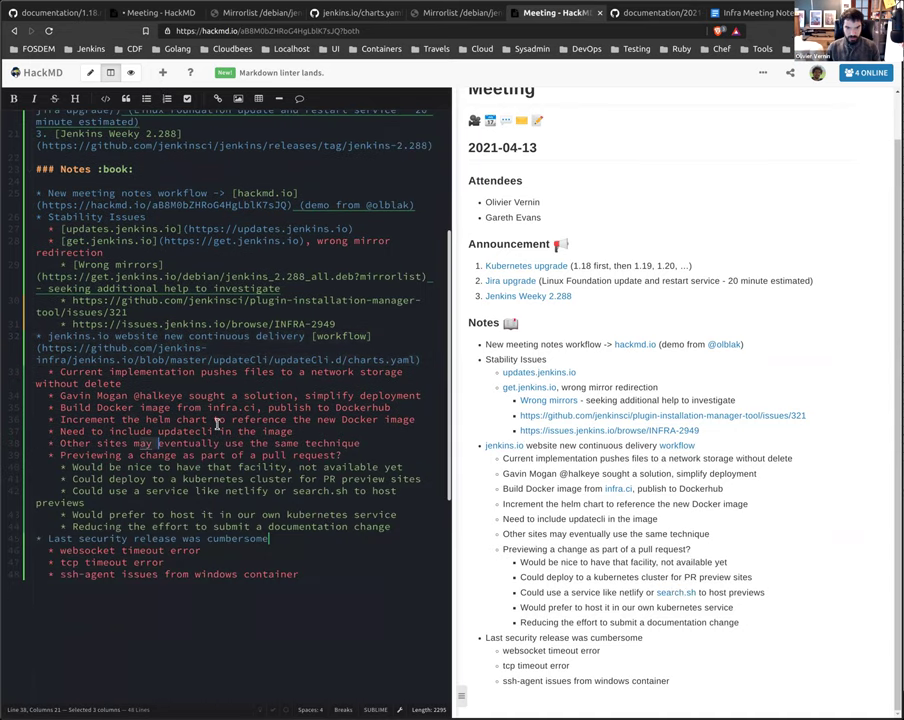
left_click(176, 425)
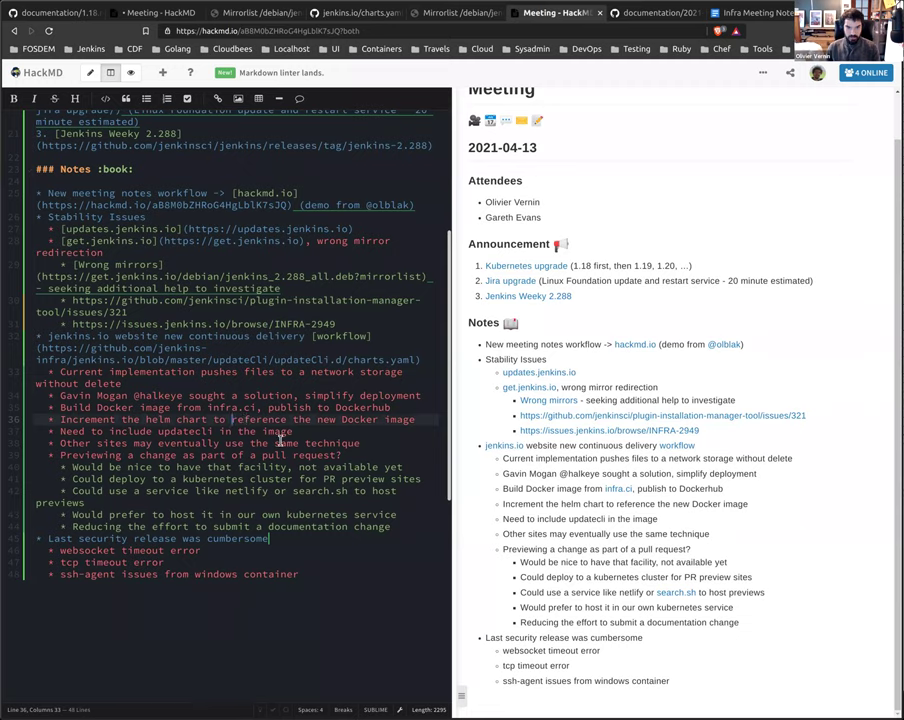
left_click(260, 407)
scroll(213, 467, "up", 3)
scroll(150, 483, "up", 5)
scroll(150, 483, "down", 7)
left_click(157, 478)
type("j")
key("BackSpace")
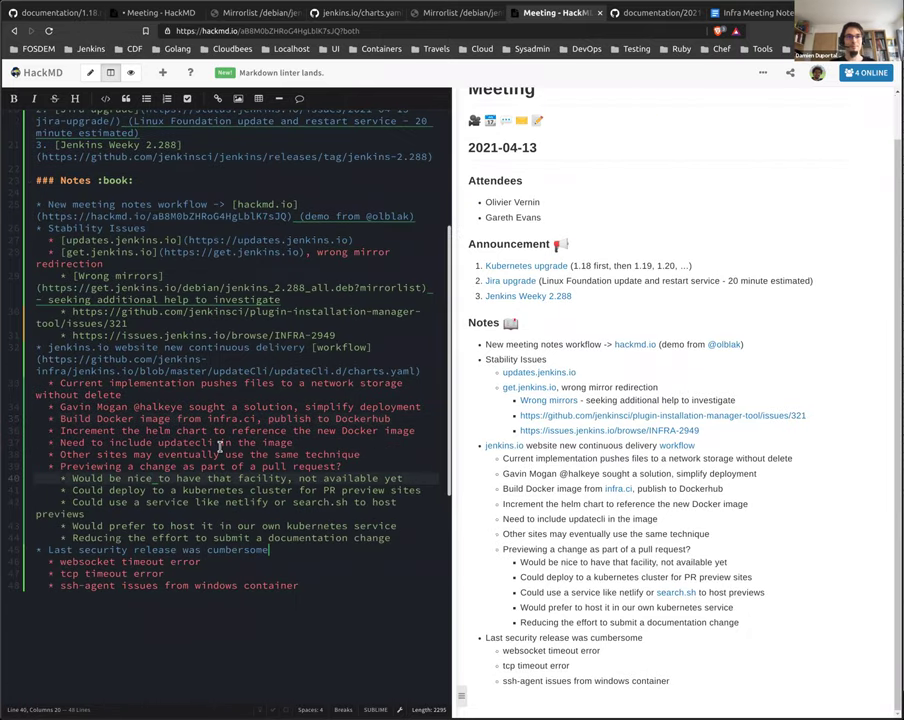
Step: Join the updatecli bullet to the next one, reading 'updatecli u use the same technique'
left_click(219, 442)
type("jjju")
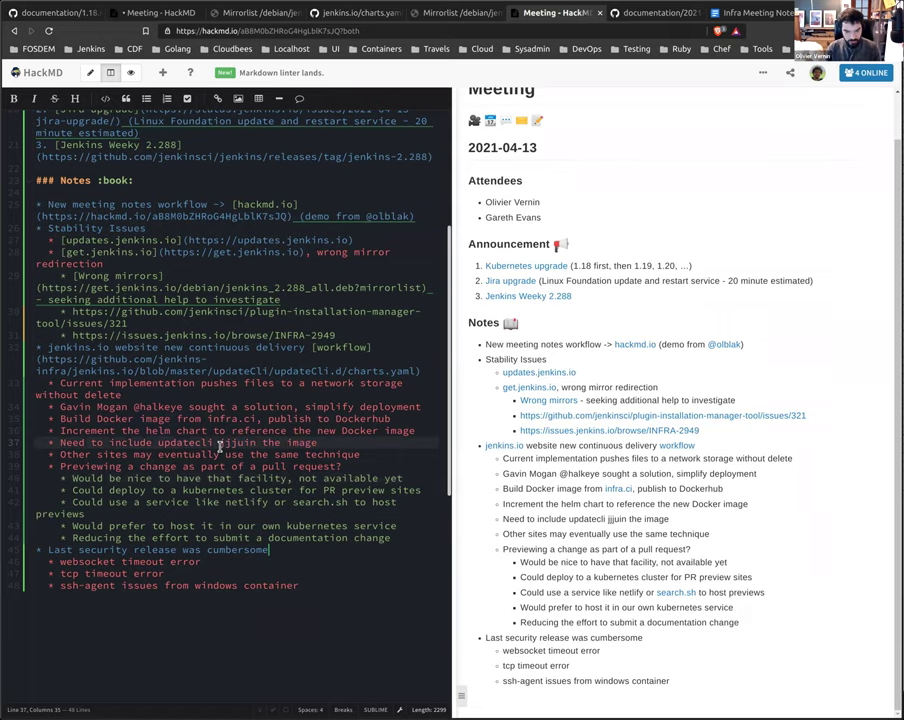
key("ctrl+Left")
key("shift+Down")
type("u")
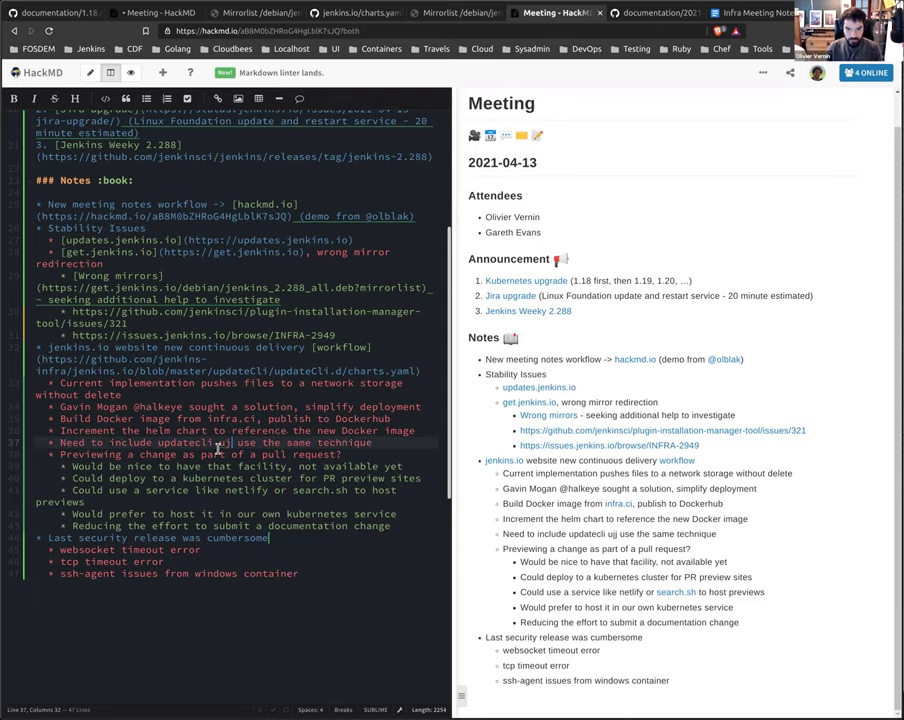
type("u")
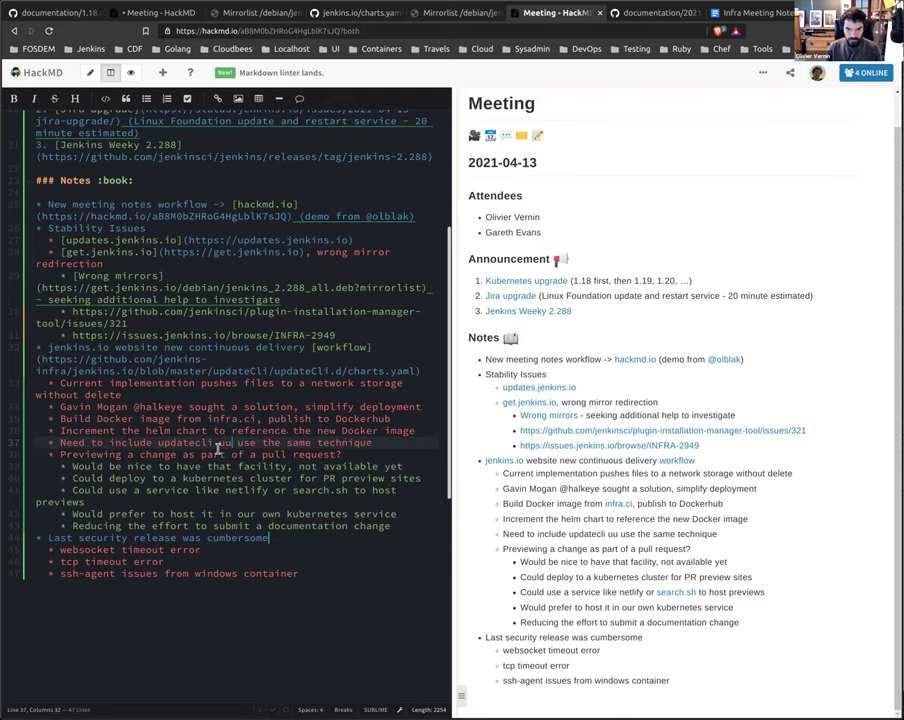
Step: Delete the extra 'u' after updatecli and switch the editor to Vim key bindings
key("BackSpace")
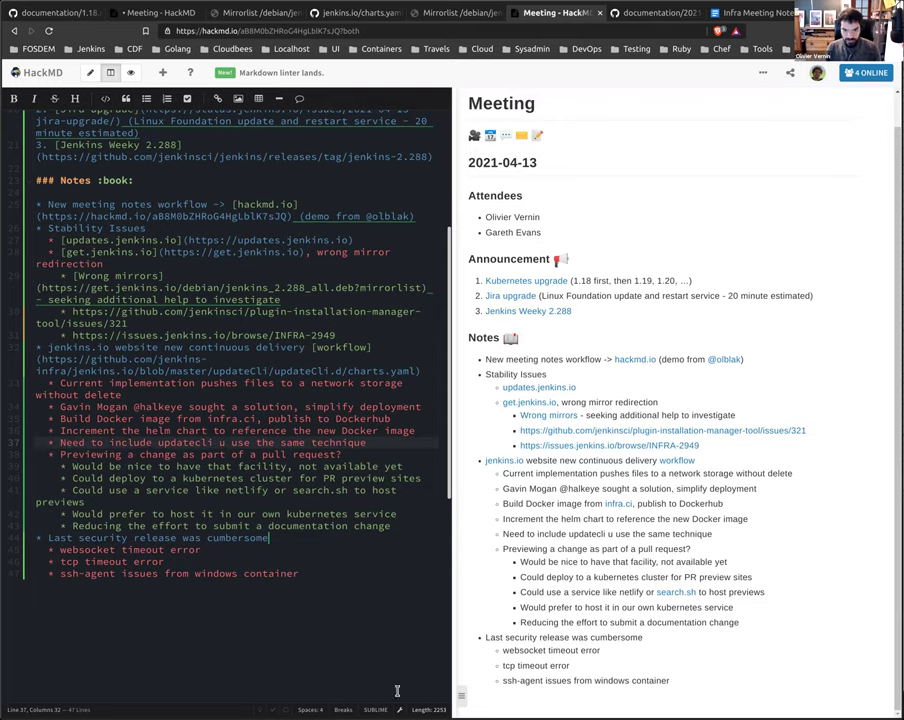
left_click(375, 709)
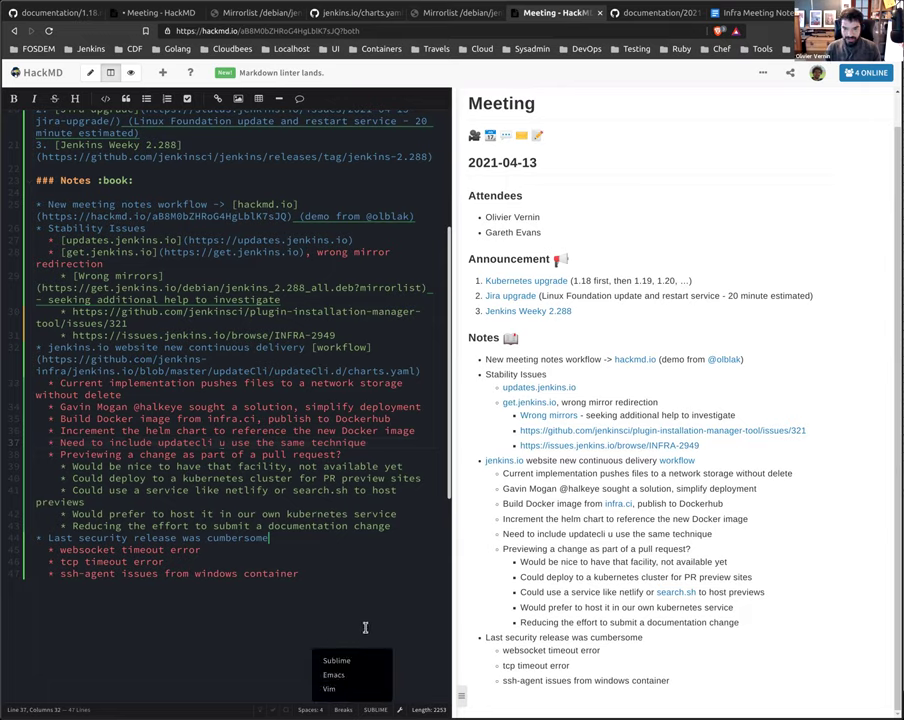
left_click(334, 688)
Step: Change 'search.sh' to 'surge.sh' using a Vim /search and cb change
key("j")
key("j")
key("j")
key("j")
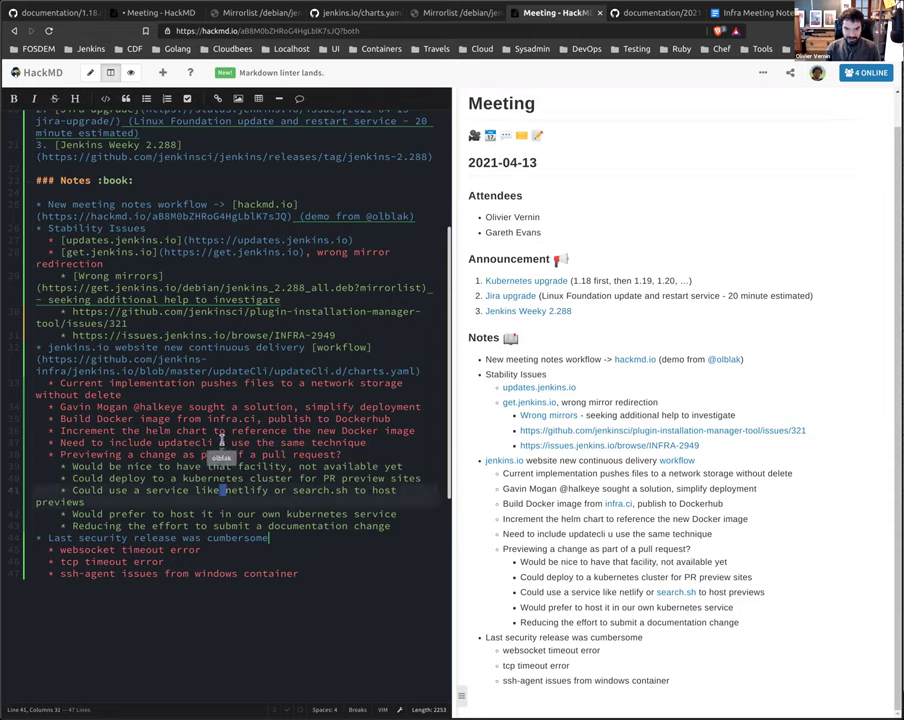
key("j")
key("j")
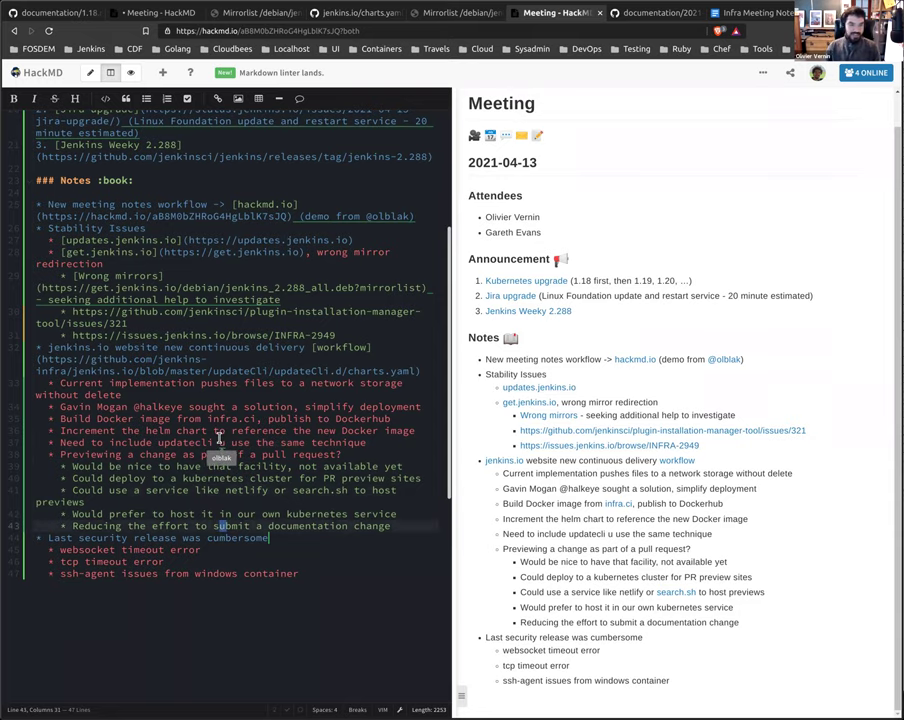
key("k")
key("k")
key("k")
key("k")
key("k")
key("j")
key("j")
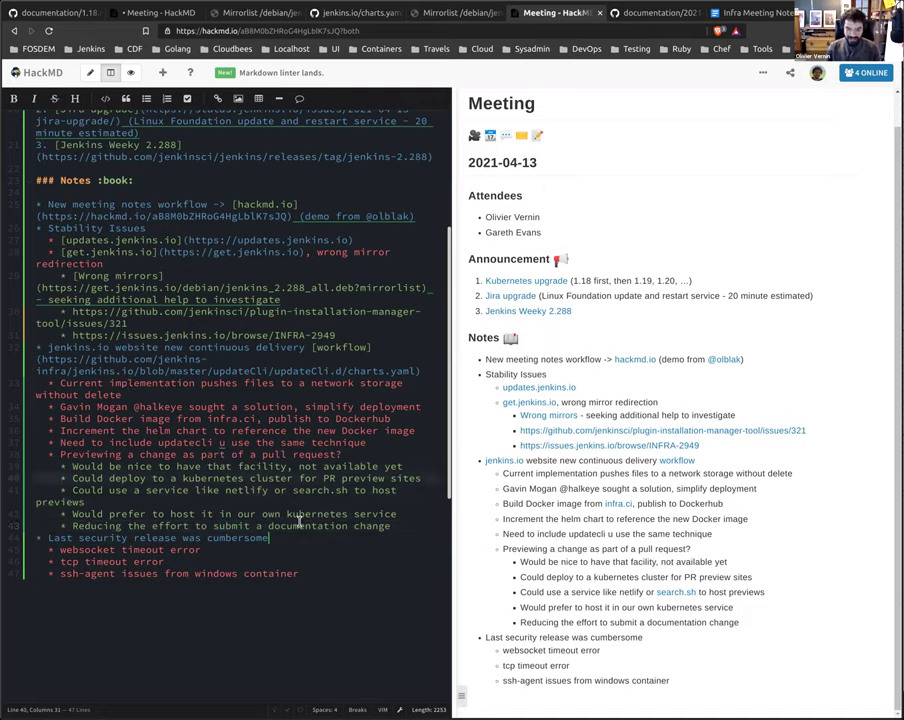
key("slash")
type("search")
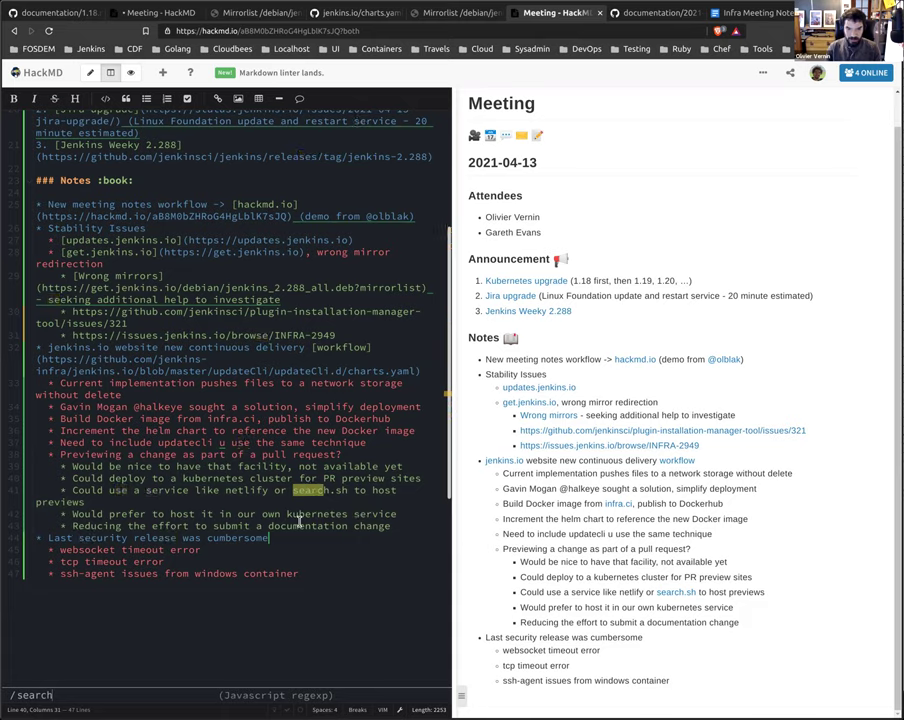
key("Return")
key("l")
key("l")
key("l")
key("l")
key("l")
key("l")
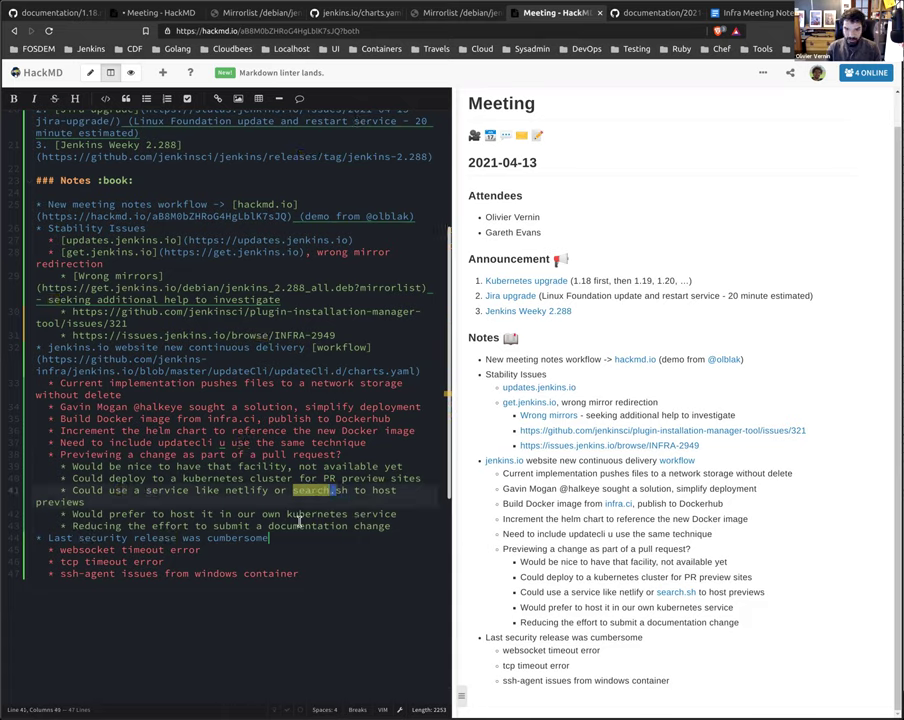
type("cbsurge")
key("Escape")
key("l")
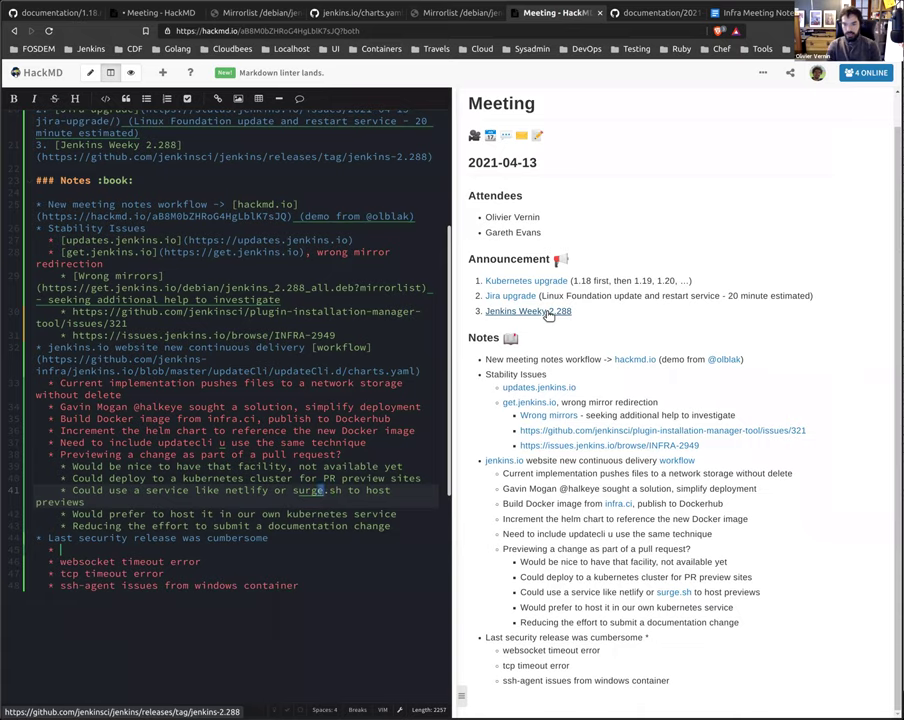
Step: Type a bullet saying a colleague reminds us that we need a stage packaging
type("Daniel")
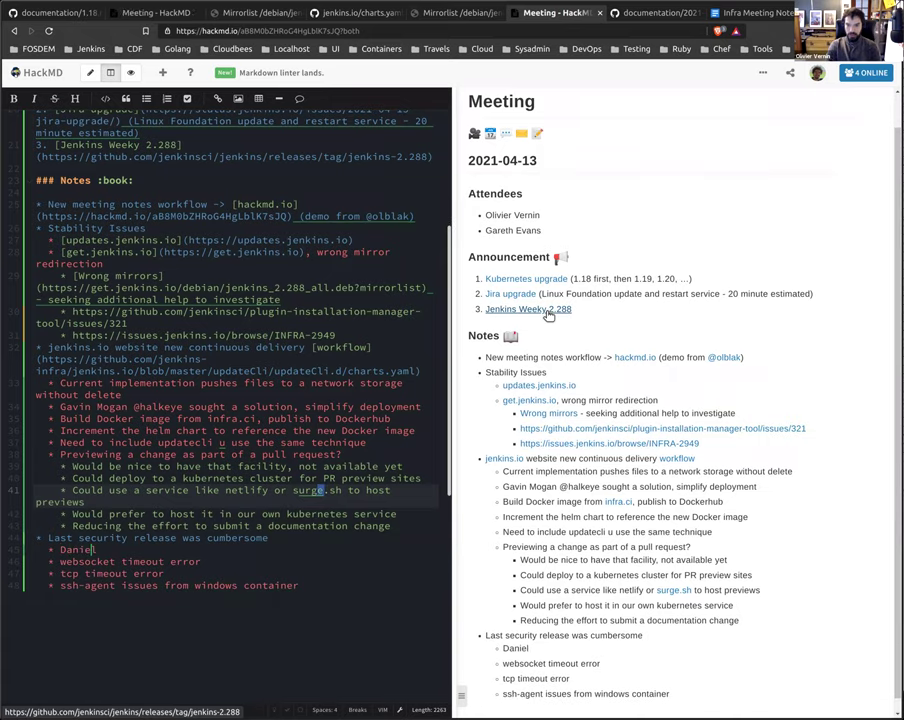
type(" Beck reminde")
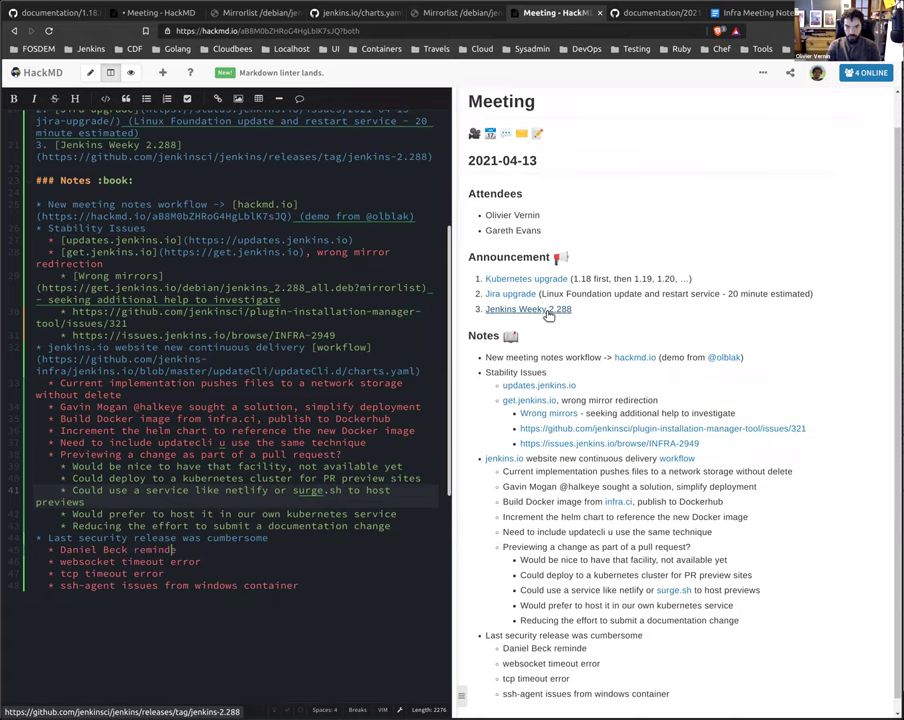
key("BackSpace")
type("s that w")
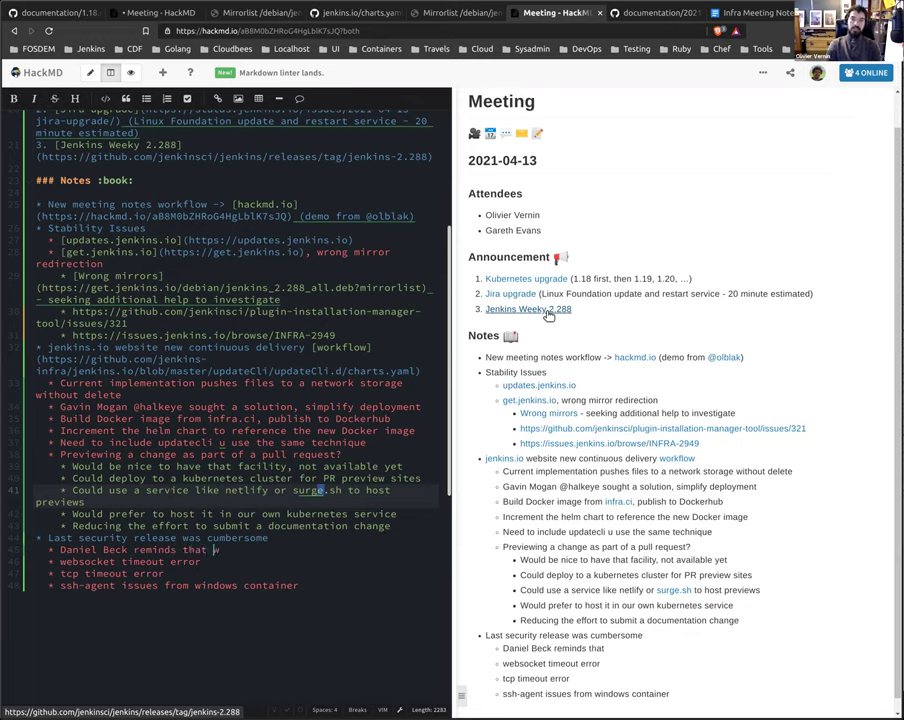
type("e need a stage packaging")
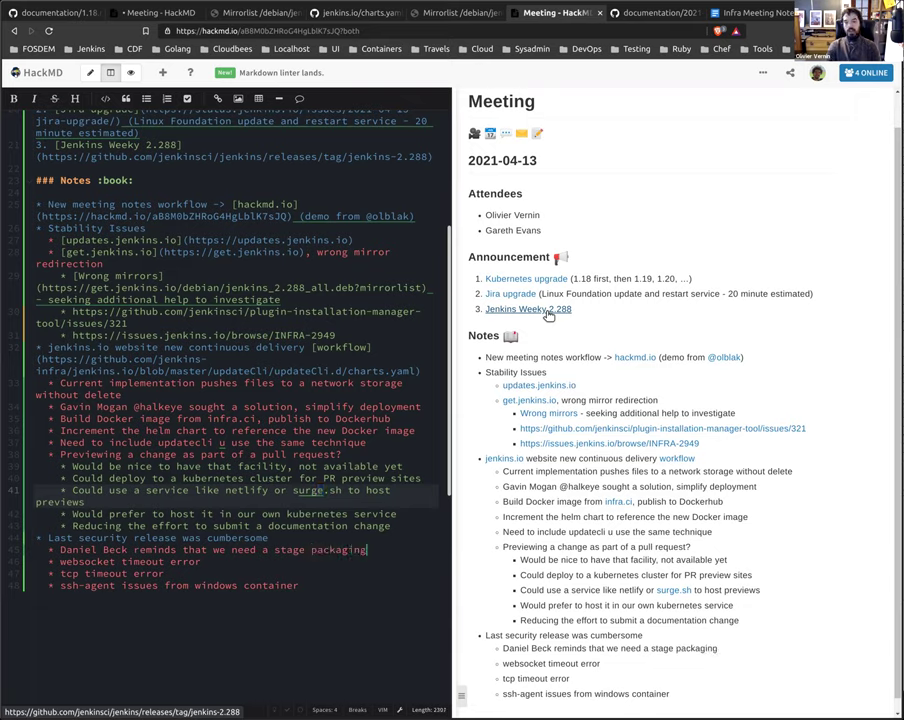
Step: Move the reminder line to the end of the list as its last bullet
key("Escape")
key("shift+v")
key("ctrl+c")
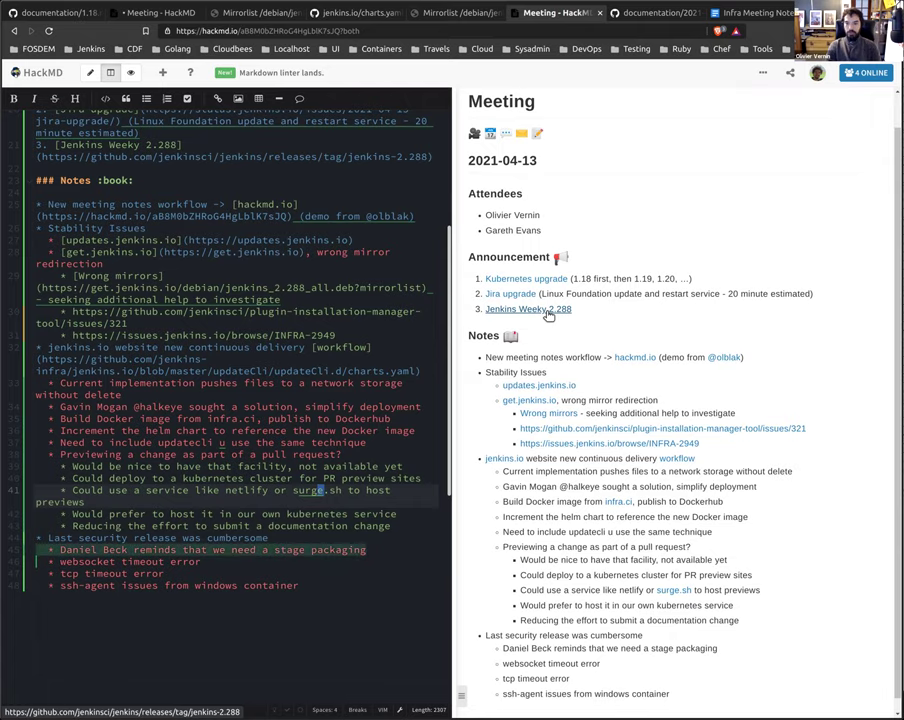
key("d")
key("shift+g")
key("o")
key("BackSpace")
key("BackSpace")
key("BackSpace")
key("BackSpace")
key("ctrl+v")
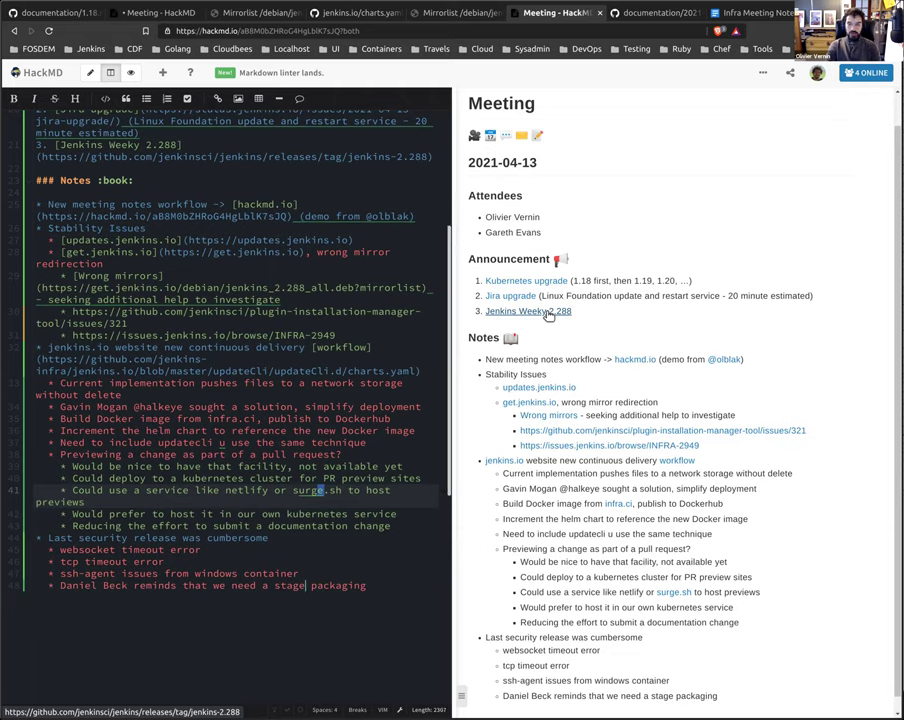
Step: Correct 'stage' to 'staged' in the reminder and begin extending the line's end
type("s")
key("Delete")
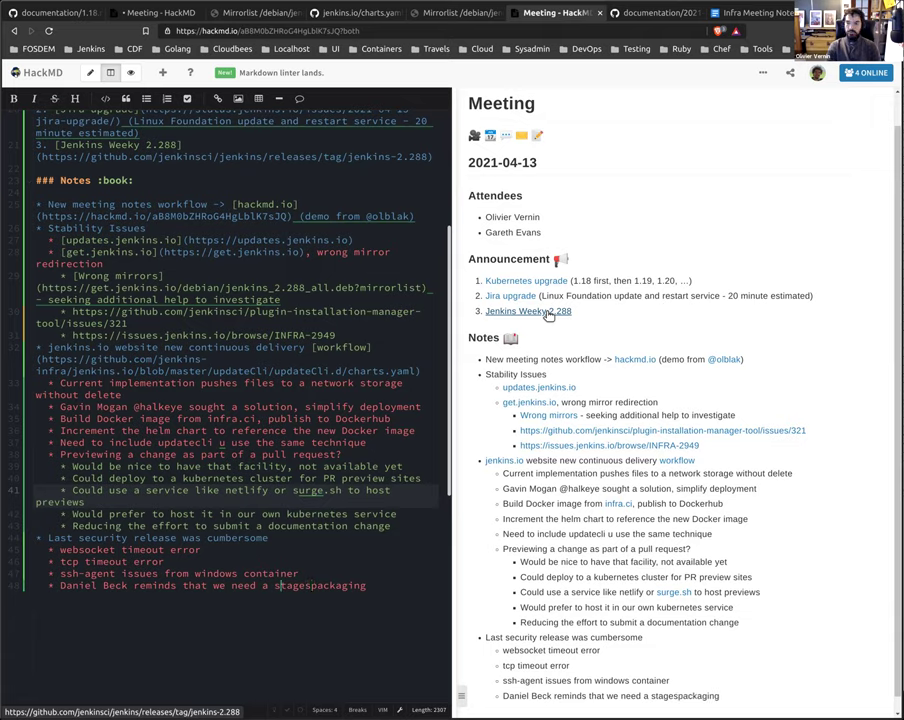
key("BackSpace")
type("d")
key("End")
type("implem")
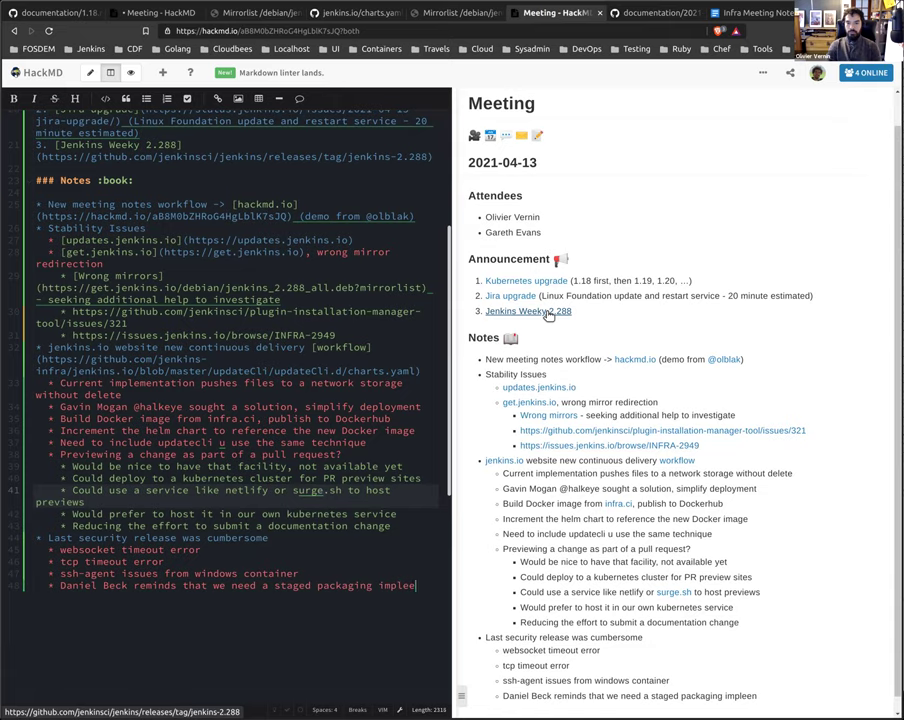
key("BackSpace")
key("BackSpace")
key("BackSpace")
key("BackSpace")
key("BackSpace")
key("BackSpace")
key("BackSpace")
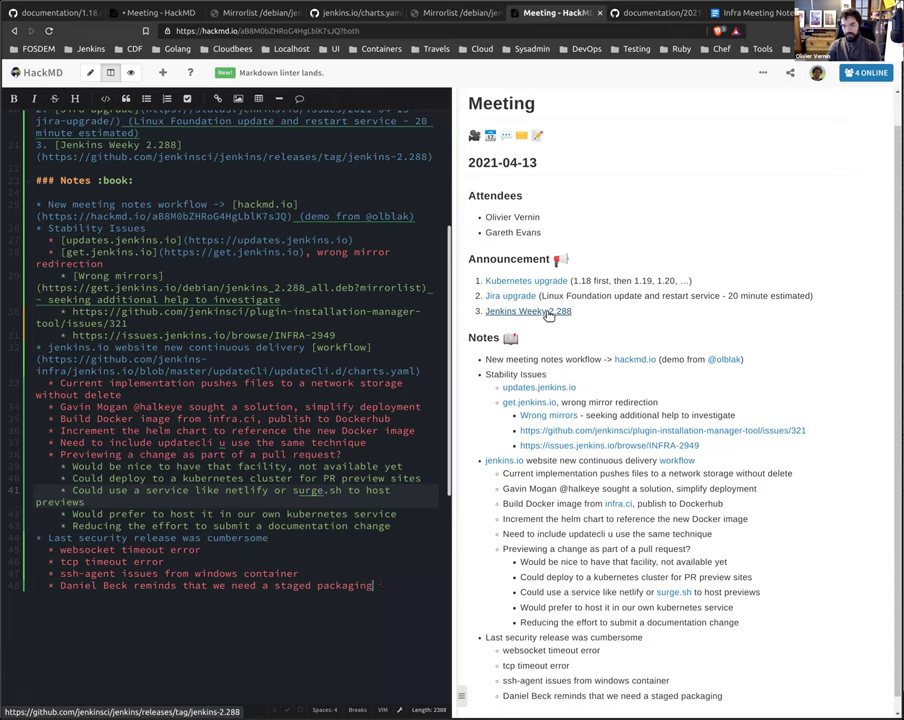
Step: Remove the word 'a' before 'staged' and trim the unfinished words after packaging
key("Left")
key("Left")
key("Left")
key("Left")
key("Left")
key("Left")
key("Left")
key("Left")
key("Left")
key("Left")
key("Left")
key("Left")
key("Left")
key("Left")
key("Left")
key("Left")
key("Left")
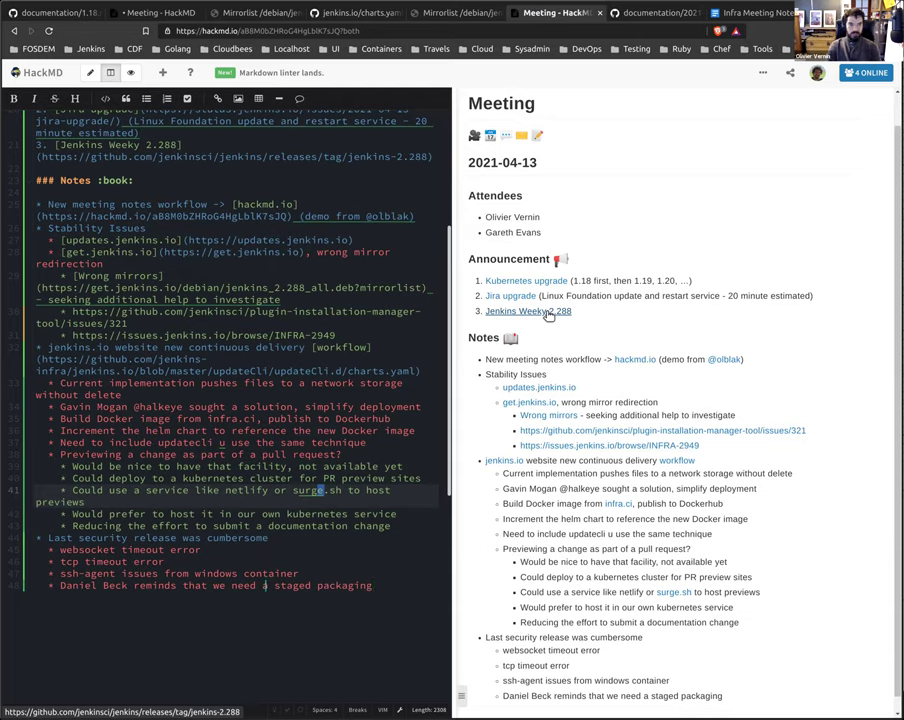
key("v")
key("e")
key("e")
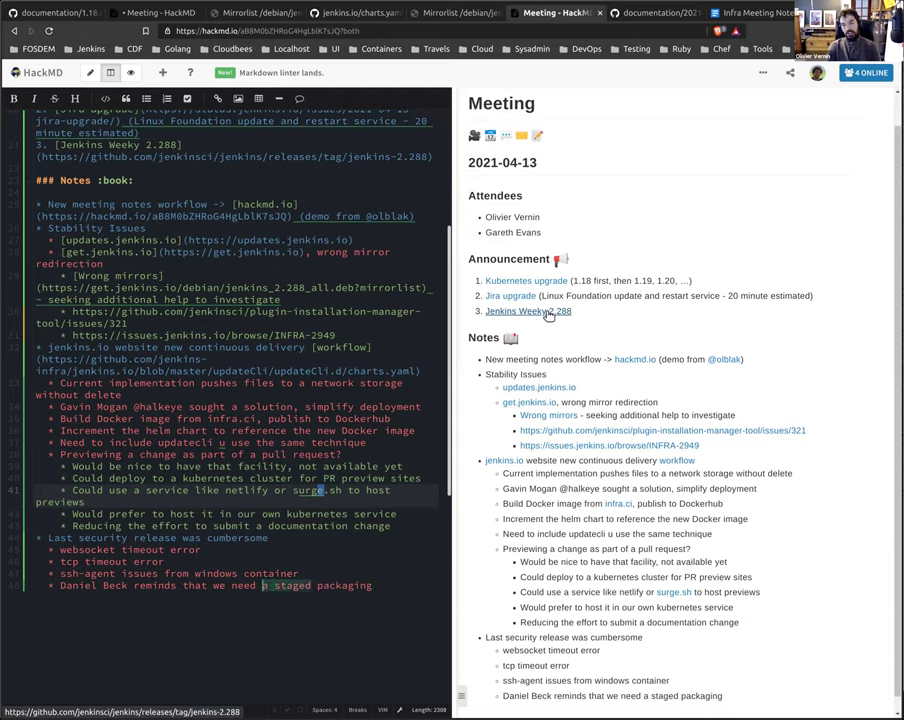
key("d")
key("P")
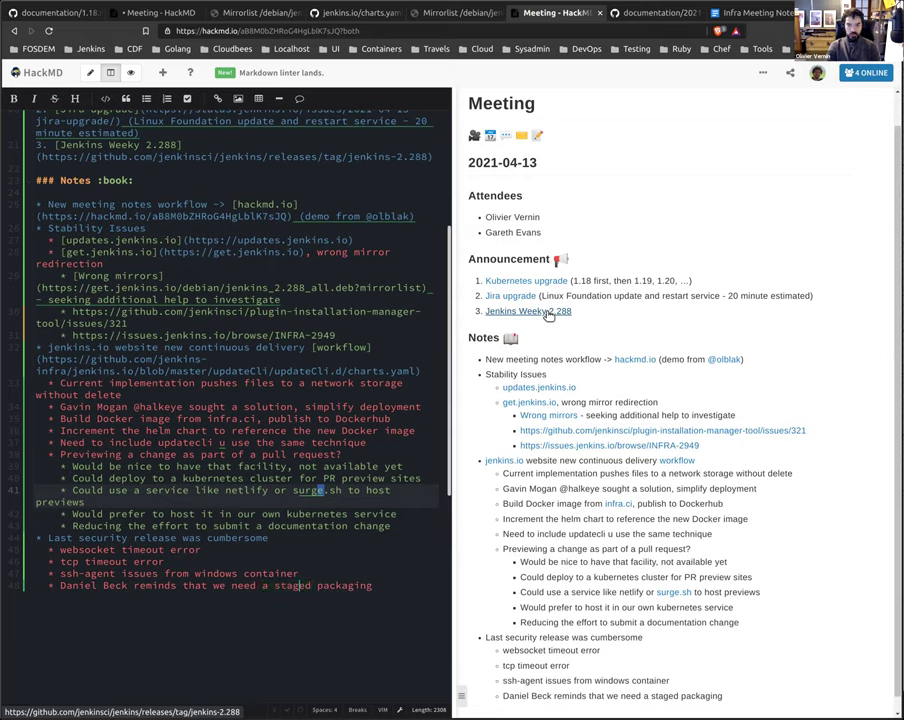
key("b")
key("b")
key("d")
key("w")
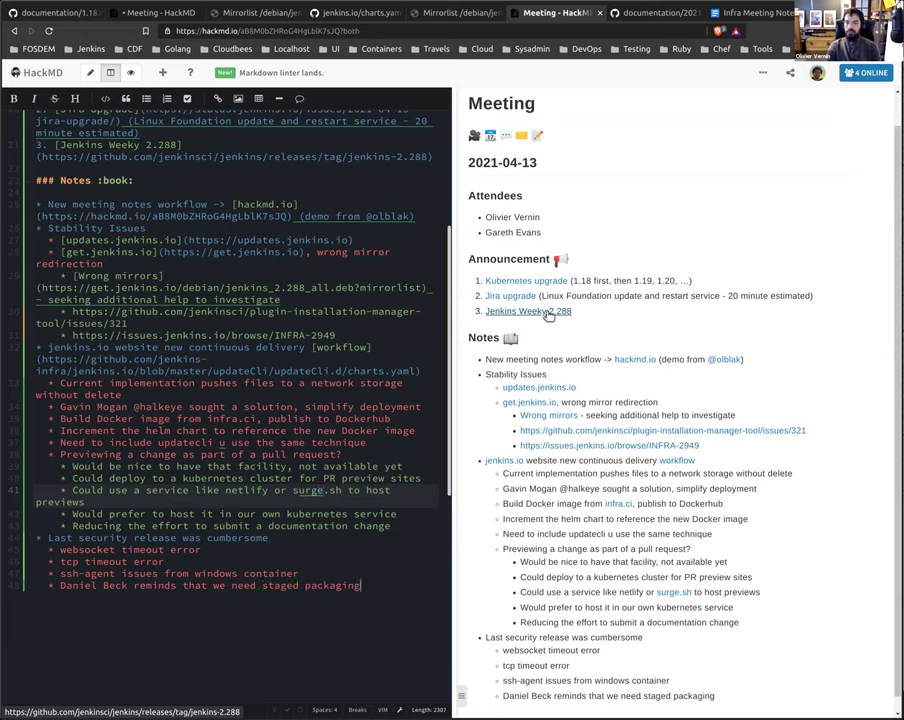
type("in add")
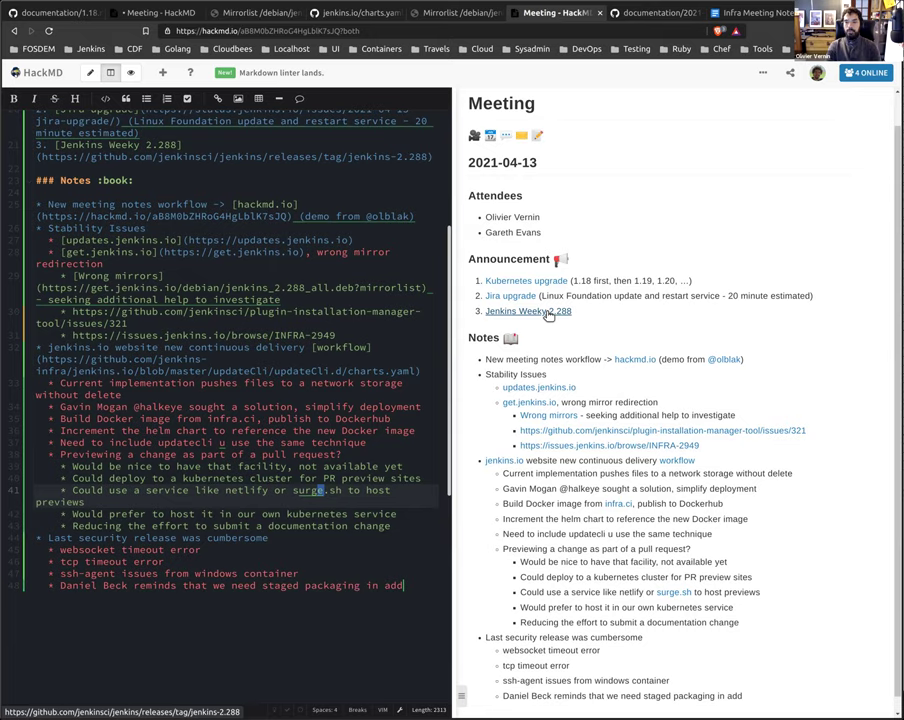
key("BackSpace")
key("BackSpace")
key("BackSpace")
key("BackSpace")
key("BackSpace")
key("BackSpace")
key("BackSpace")
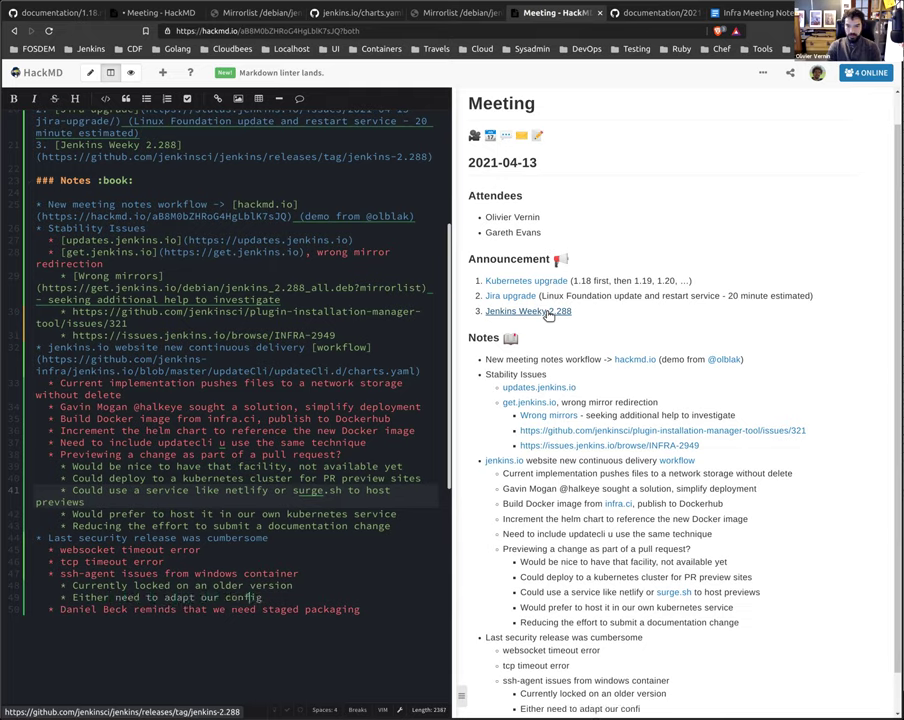
Step: Review the Markdown linter announcement, then place the cursor after the Last security release line
scroll(600, 300, "down", 1)
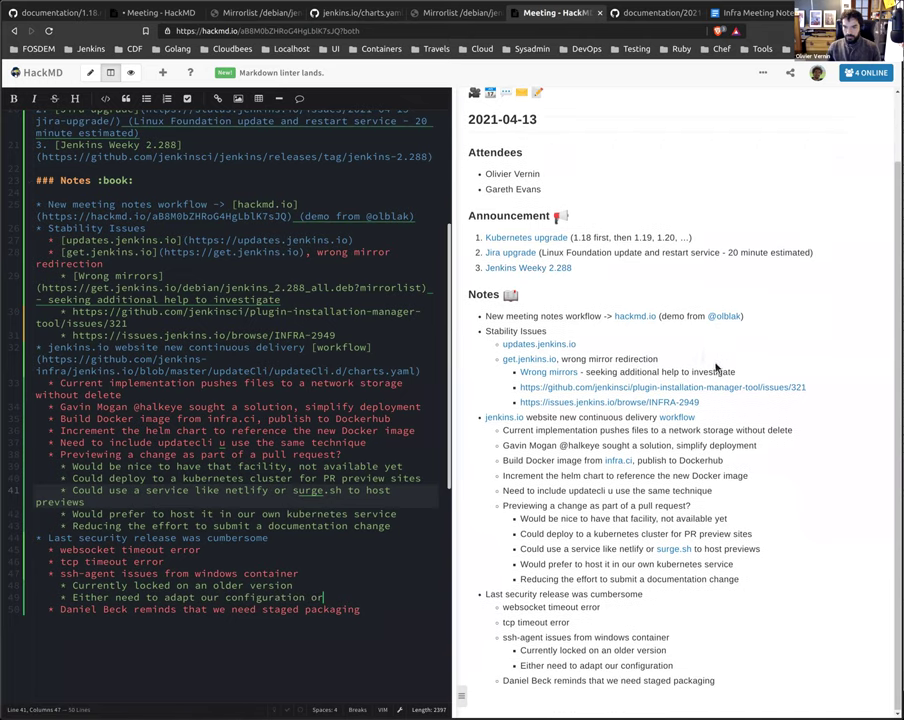
left_click(266, 72)
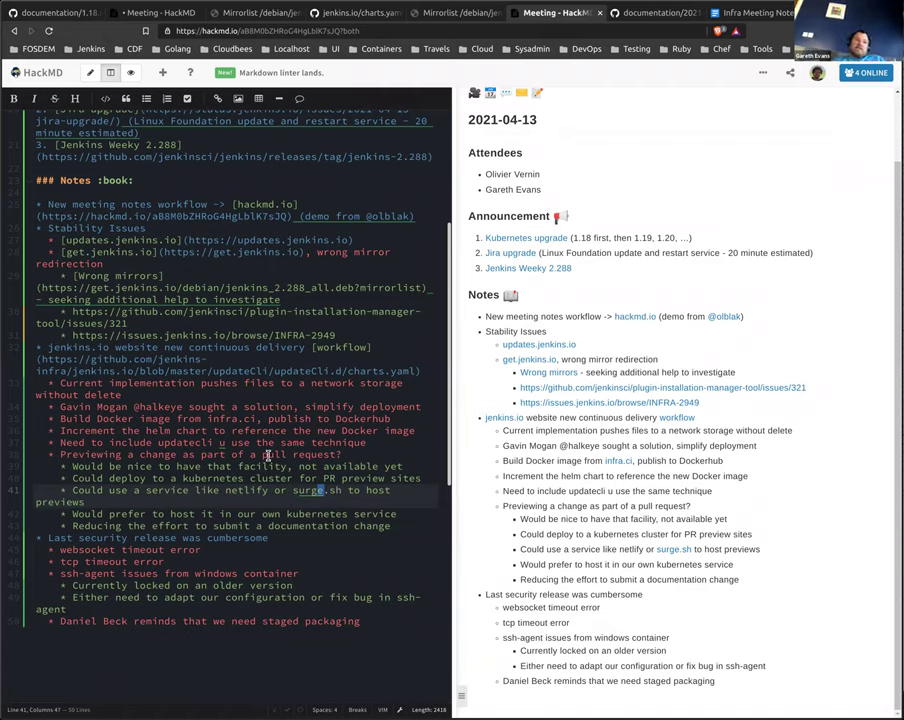
left_click(310, 540)
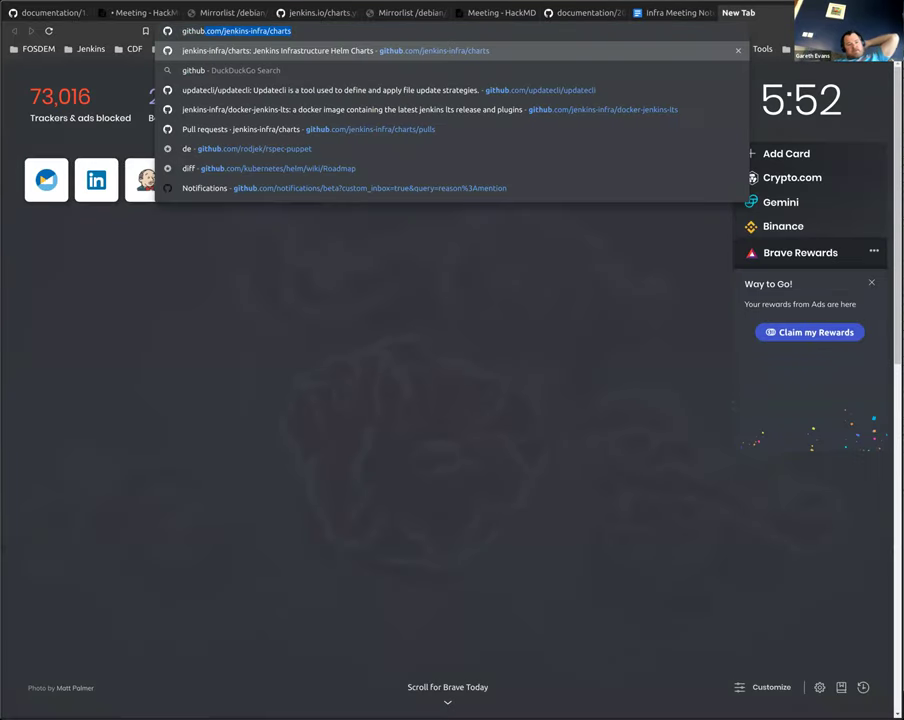
Step: Enter github.com/jenkins-infra/docke in the address bar, taking the docker-jenkins-lts suggestion
key("Right")
key("BackSpace")
key("BackSpace")
key("BackSpace")
key("BackSpace")
key("BackSpace")
key("BackSpace")
type("jenkins-")
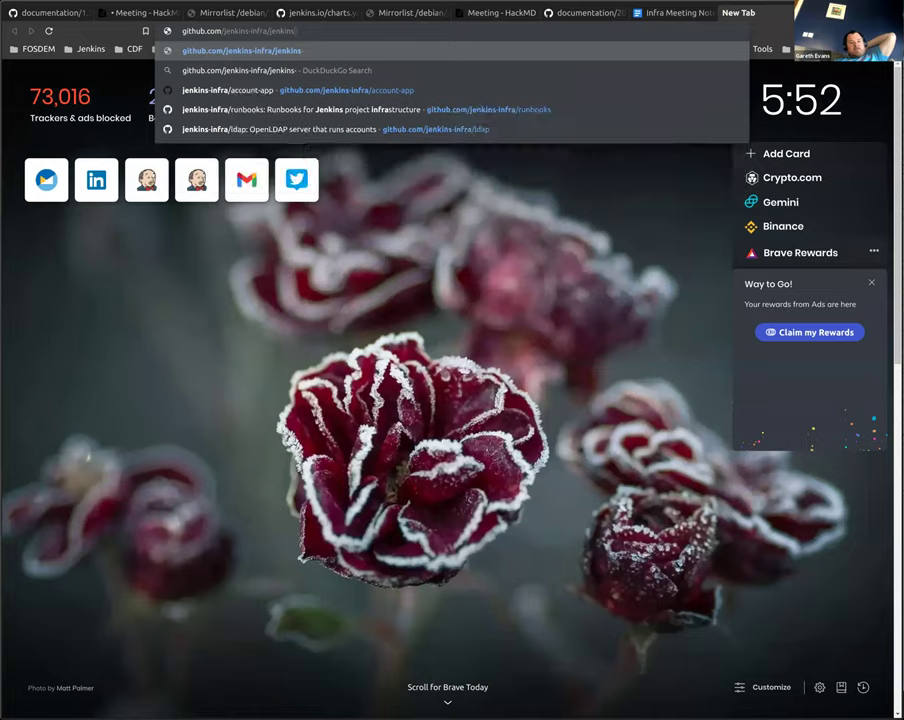
key("BackSpace")
key("BackSpace")
key("BackSpace")
key("BackSpace")
key("BackSpace")
key("BackSpace")
key("BackSpace")
key("BackSpace")
type("docker-")
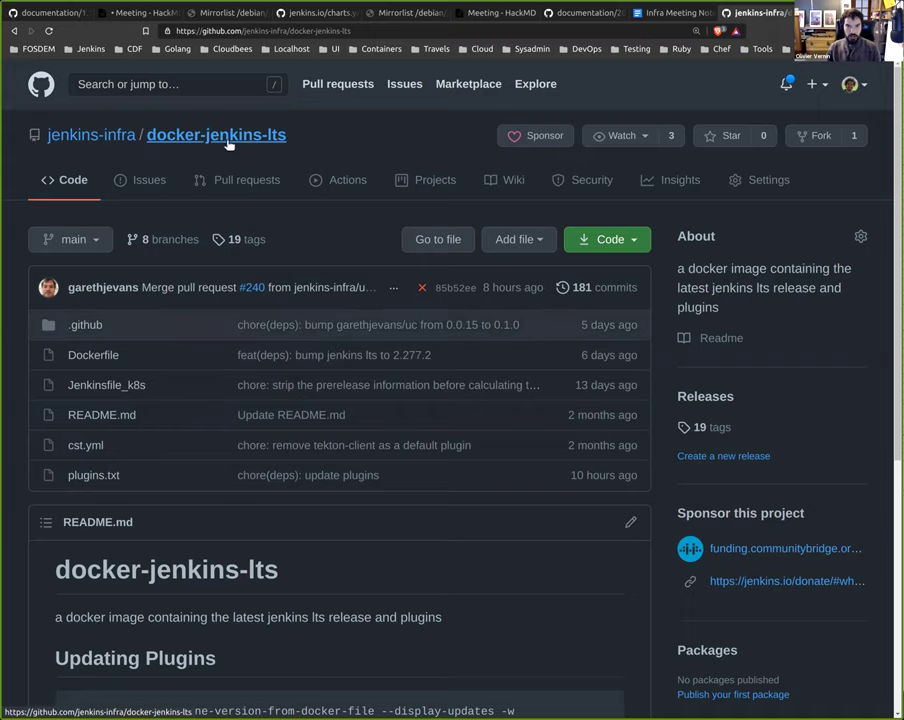
Step: Open the Dockerfile and highlight its 2.277.2-lts-jdk11 image tag, then return to the repository
left_click(95, 355)
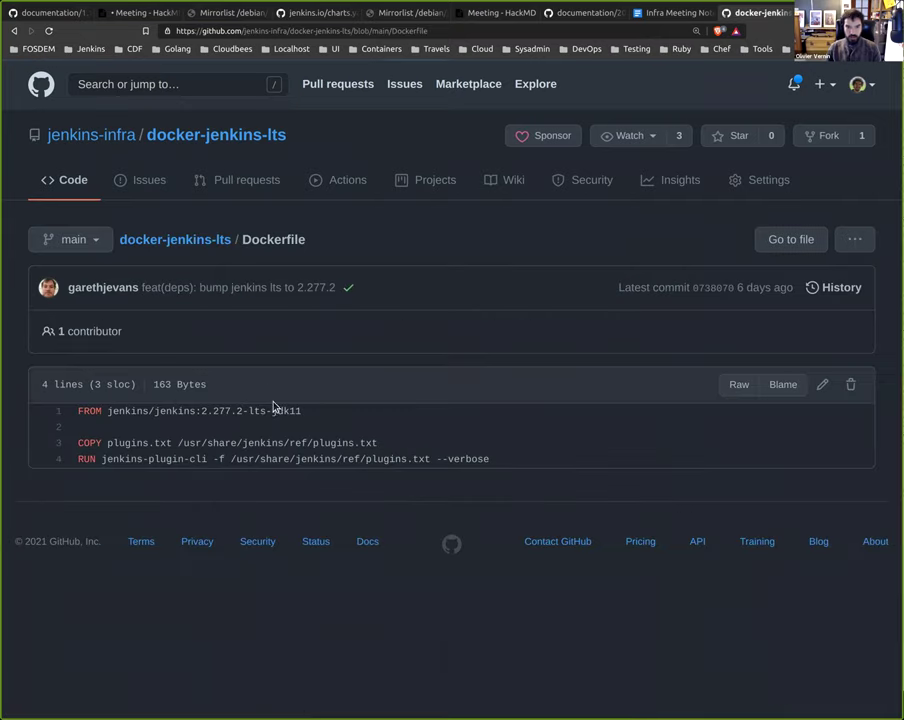
left_click_drag(344, 412, 201, 410)
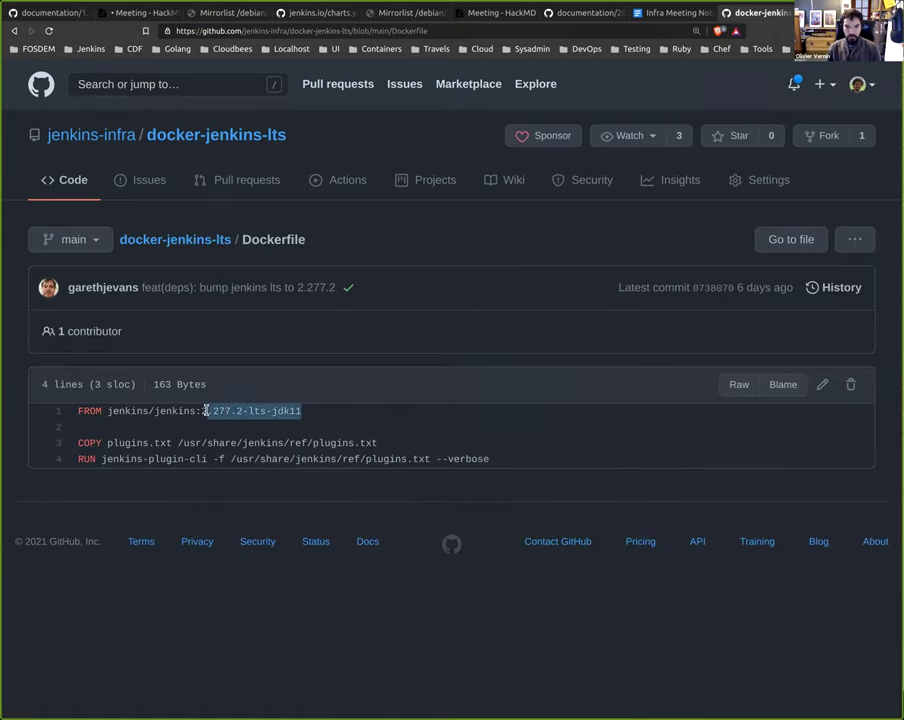
left_click(192, 239)
Step: In plugins.txt, highlight line 81's ssh-agent:1.21 pin and its # noupdate comment
left_click(107, 475)
scroll(210, 414, "down", 5)
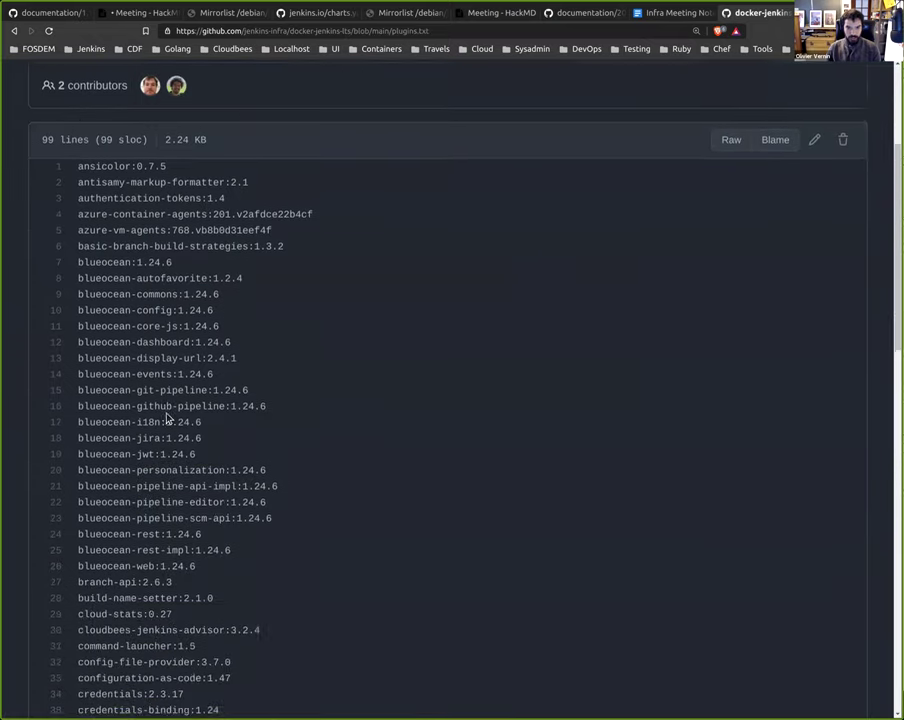
scroll(155, 450, "down", 6)
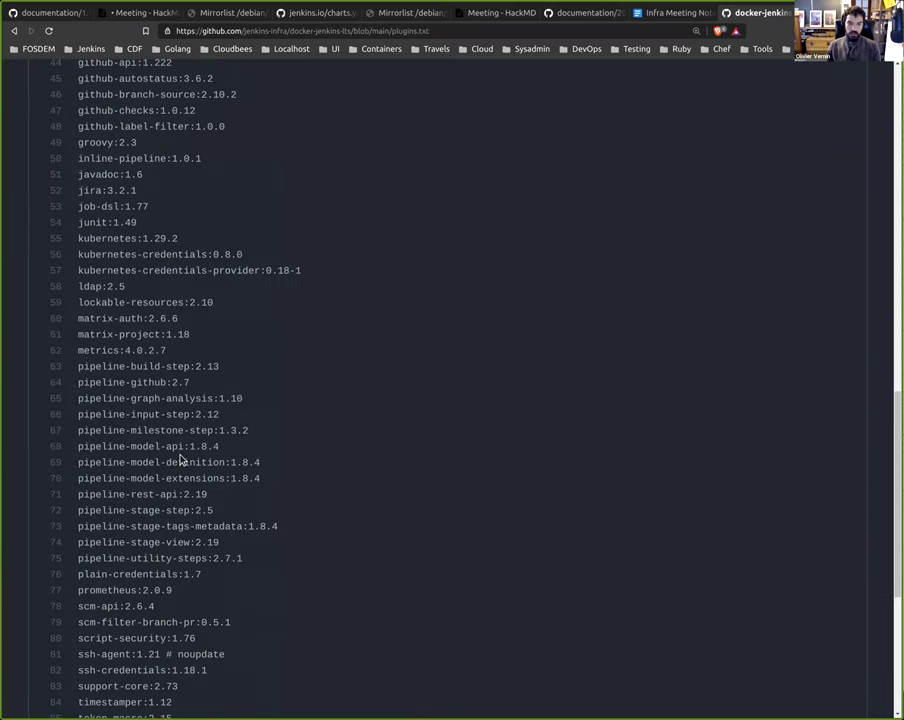
scroll(230, 500, "down", 4)
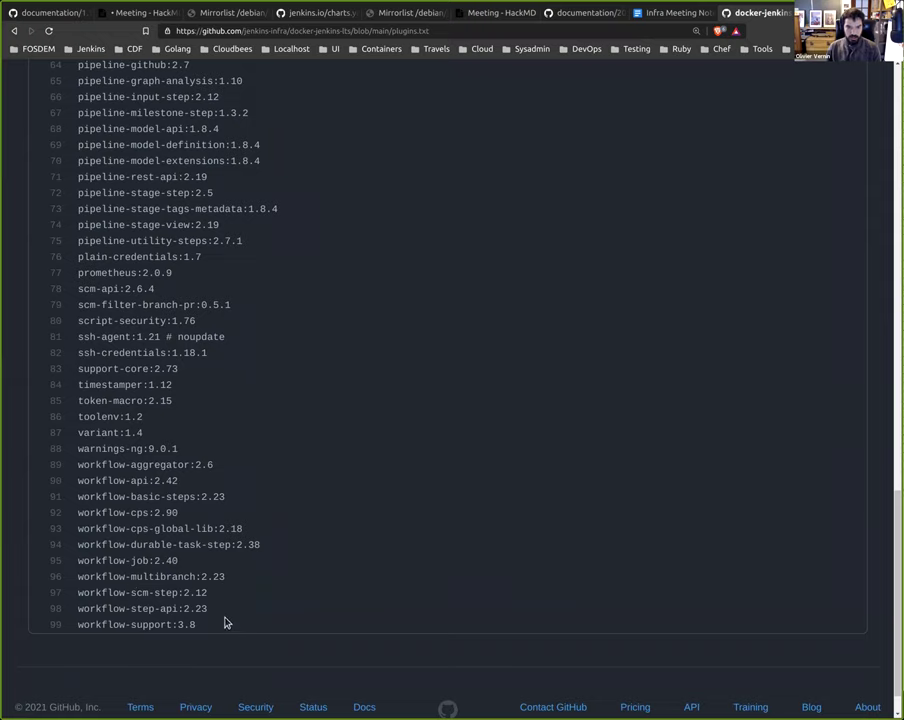
left_click_drag(224, 621, 202, 464)
left_click(202, 452)
triple_click(202, 452)
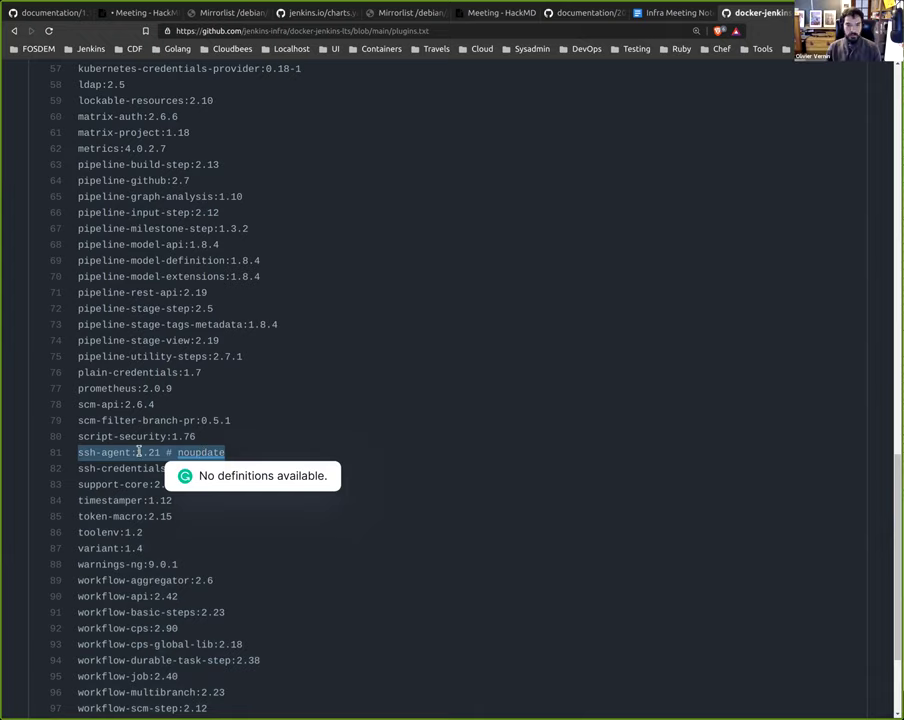
left_click(168, 453)
left_click_drag(166, 452, 230, 456)
left_click(157, 452)
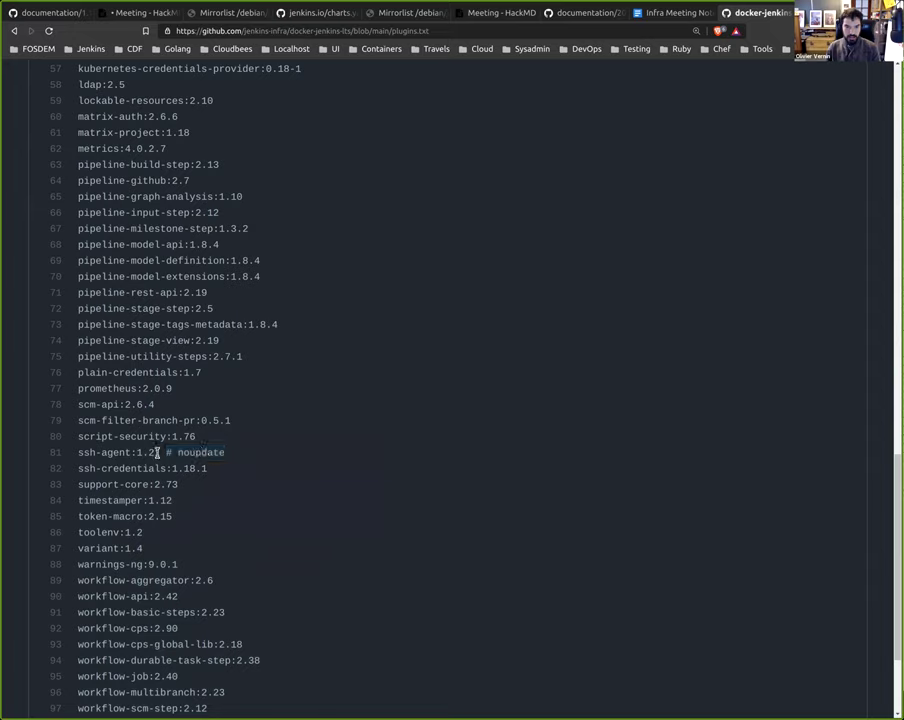
left_click_drag(158, 452, 72, 458)
scroll(289, 572, "up", 6)
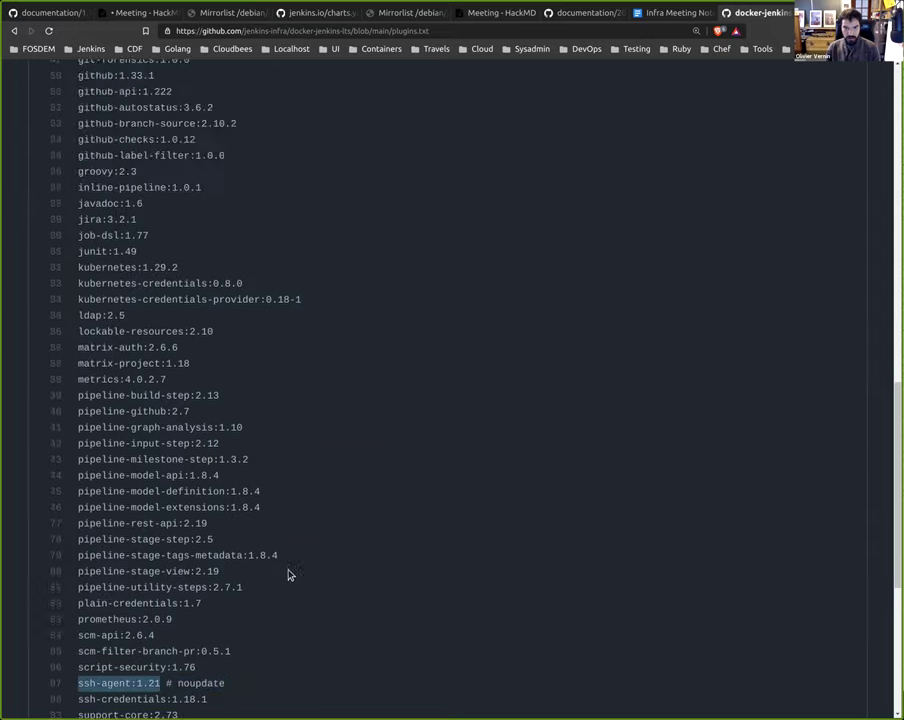
scroll(289, 575, "up", 10)
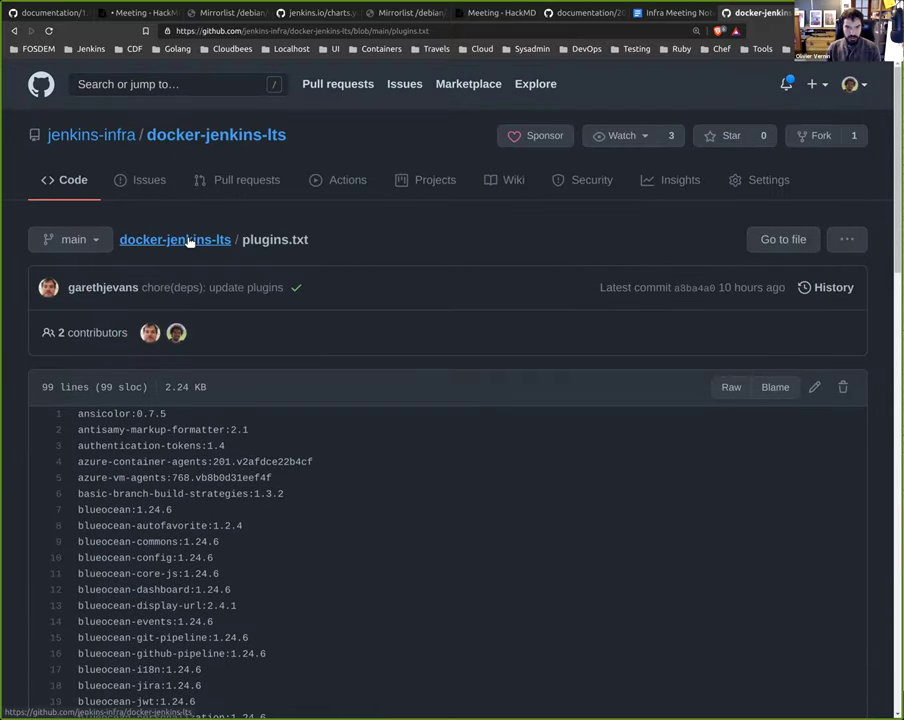
Step: Open cst.yml from the docker-jenkins-lts root, then go back and open Jenkinsfile_k8s
left_click(188, 238)
scroll(108, 372, "down", 2)
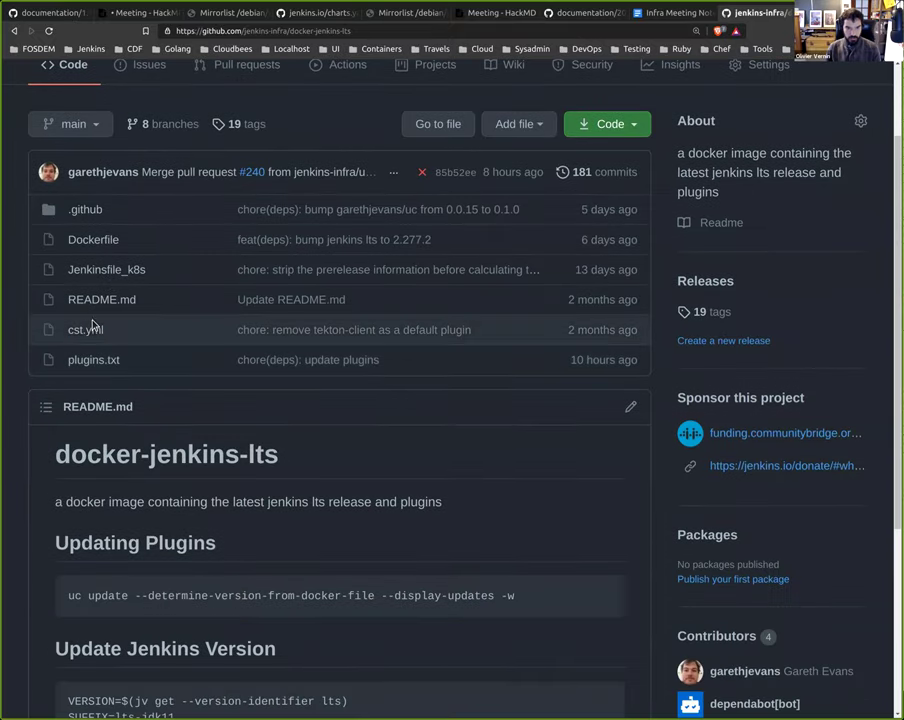
left_click(88, 330)
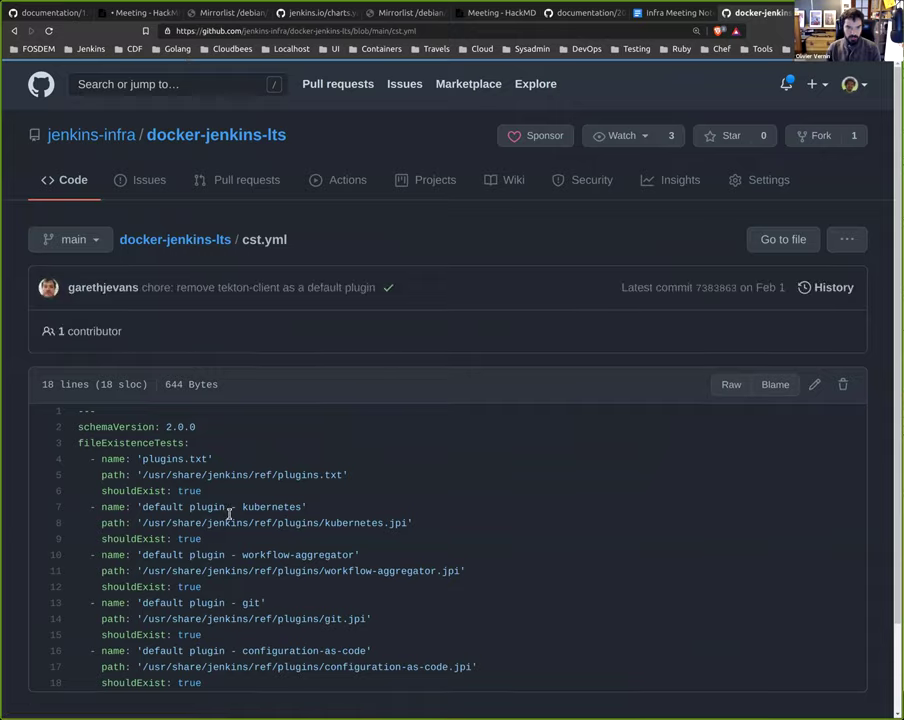
left_click(14, 31)
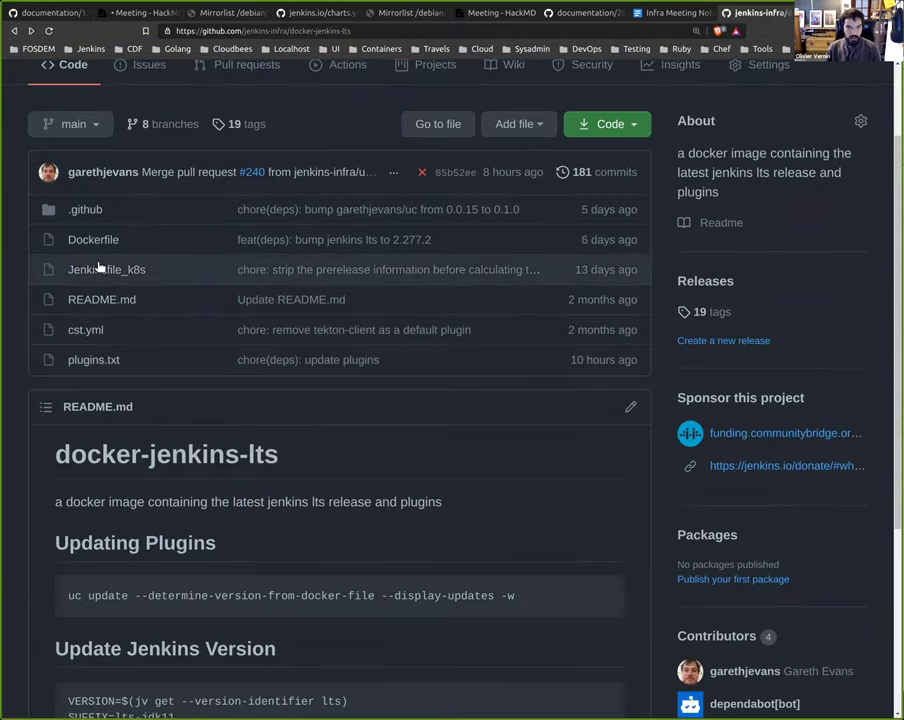
left_click(100, 268)
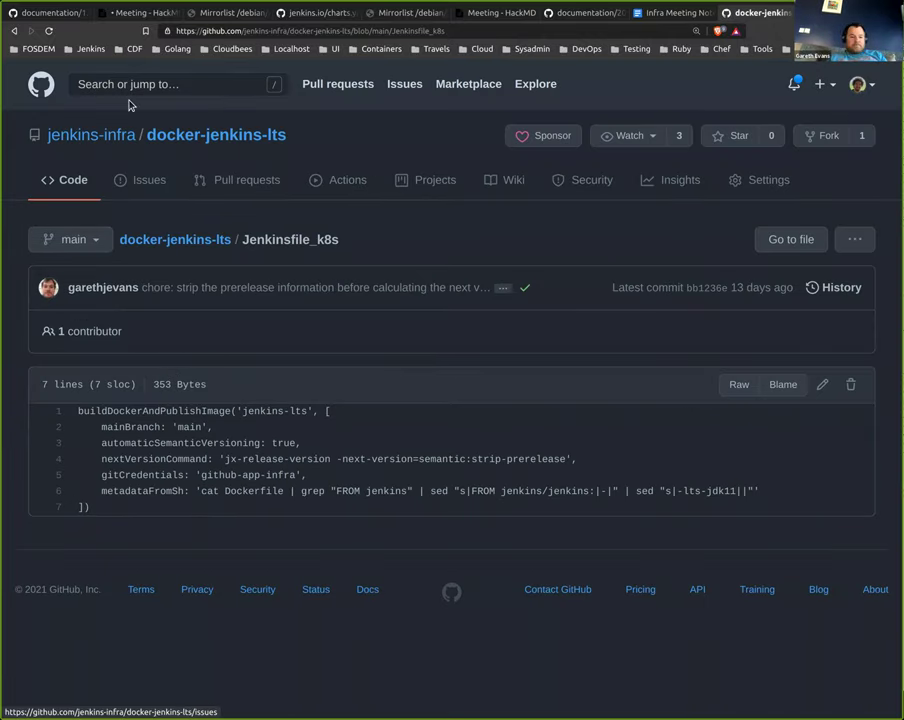
Step: Navigate through .github/workflows to open the latest-lts.yaml workflow file
left_click(14, 31)
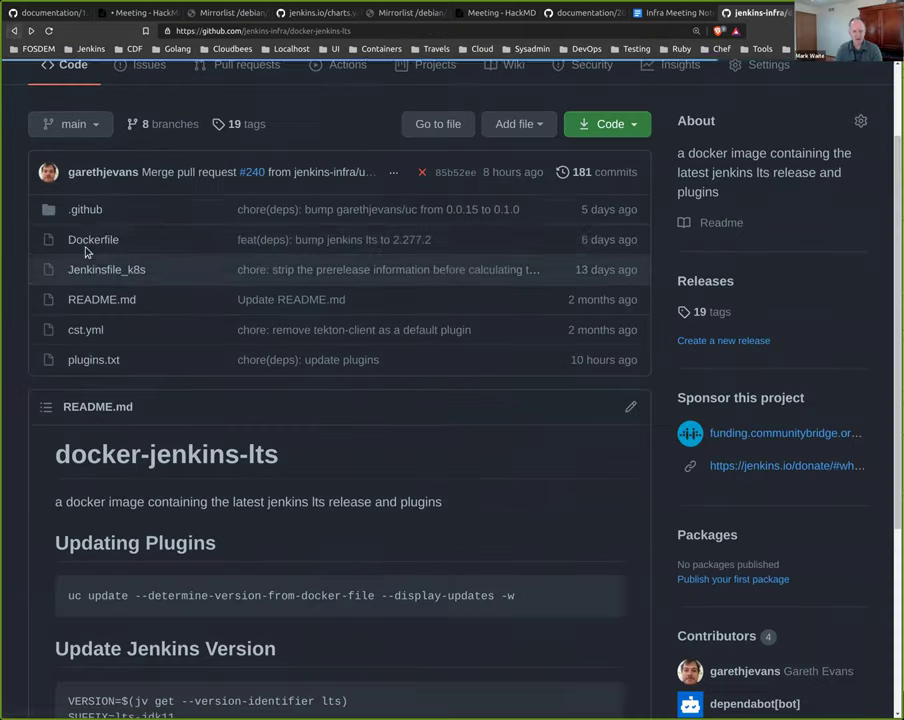
left_click(88, 210)
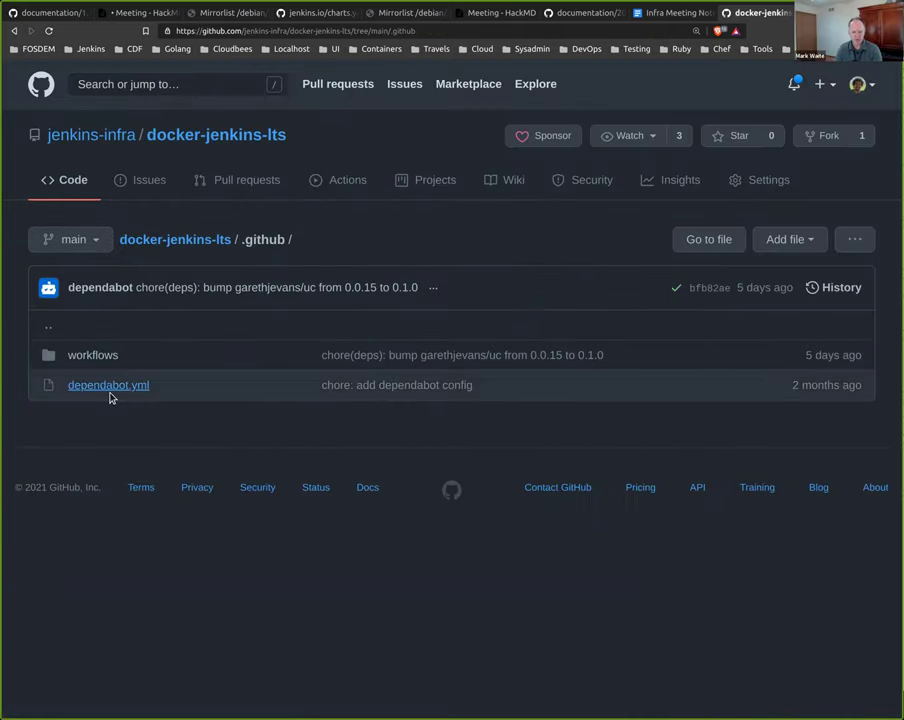
left_click(101, 358)
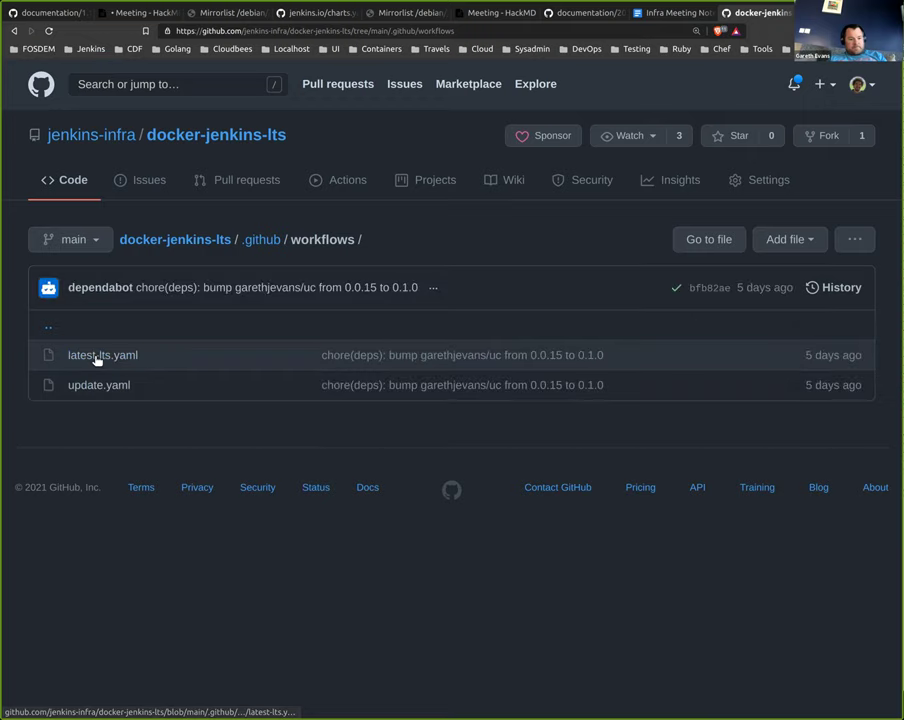
left_click(96, 358)
Step: Highlight the lts-jdk11 suffix on line 24, then return to the workflows folder listing
scroll(226, 432, "down", 3)
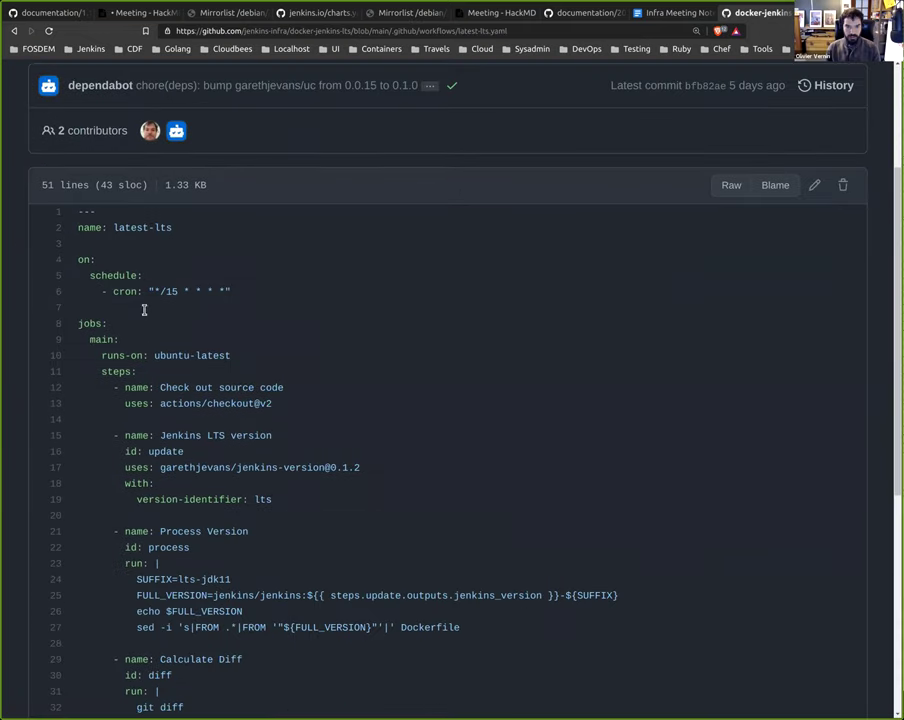
left_click_drag(130, 355, 372, 512)
scroll(254, 380, "down", 1)
scroll(286, 414, "down", 1)
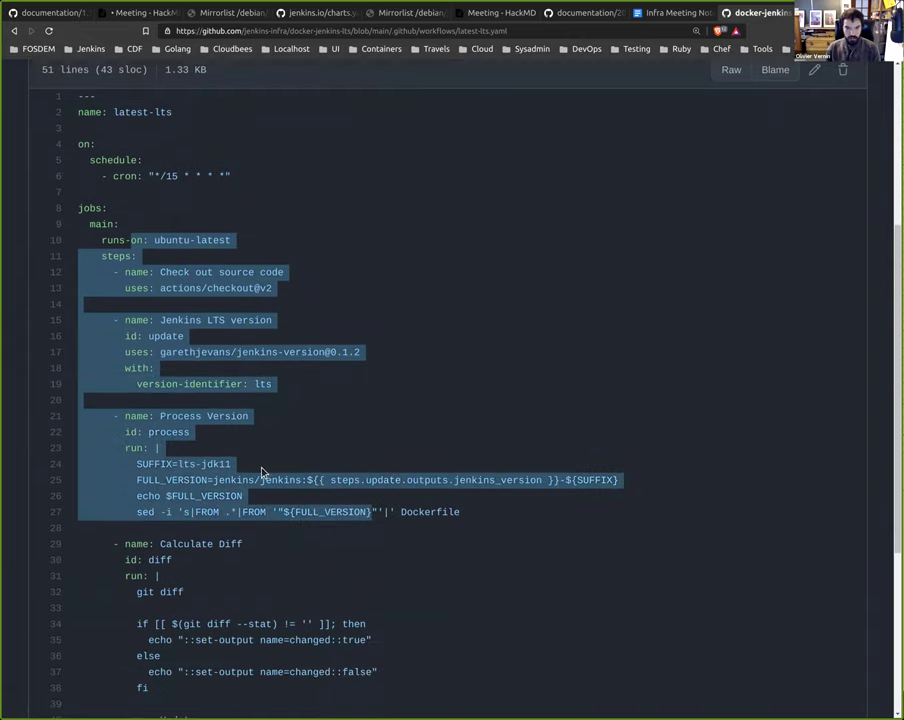
left_click(181, 465)
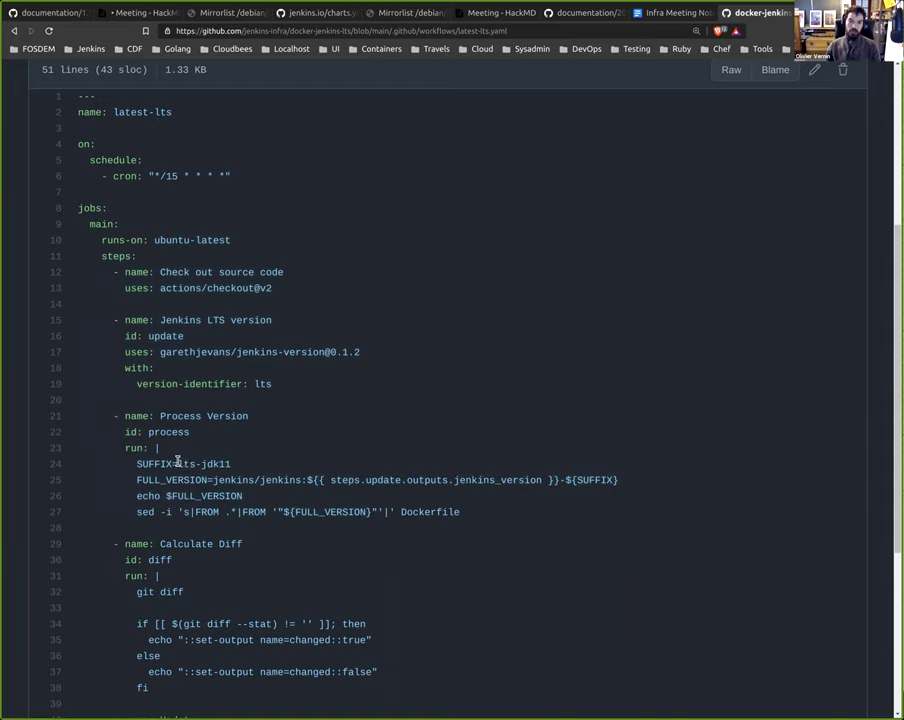
left_click_drag(178, 464, 231, 464)
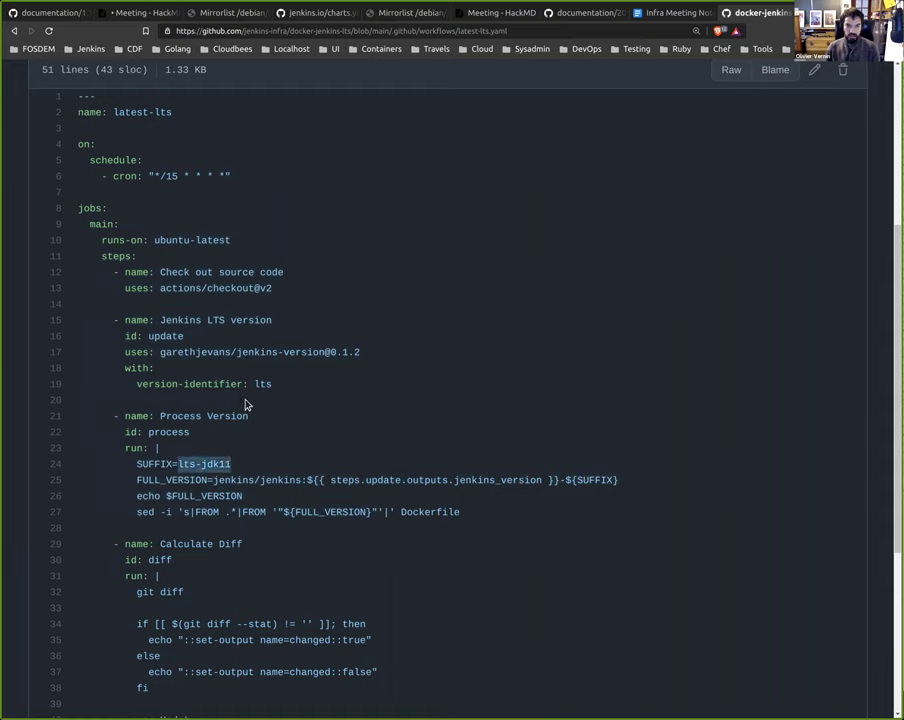
scroll(238, 444, "down", 3)
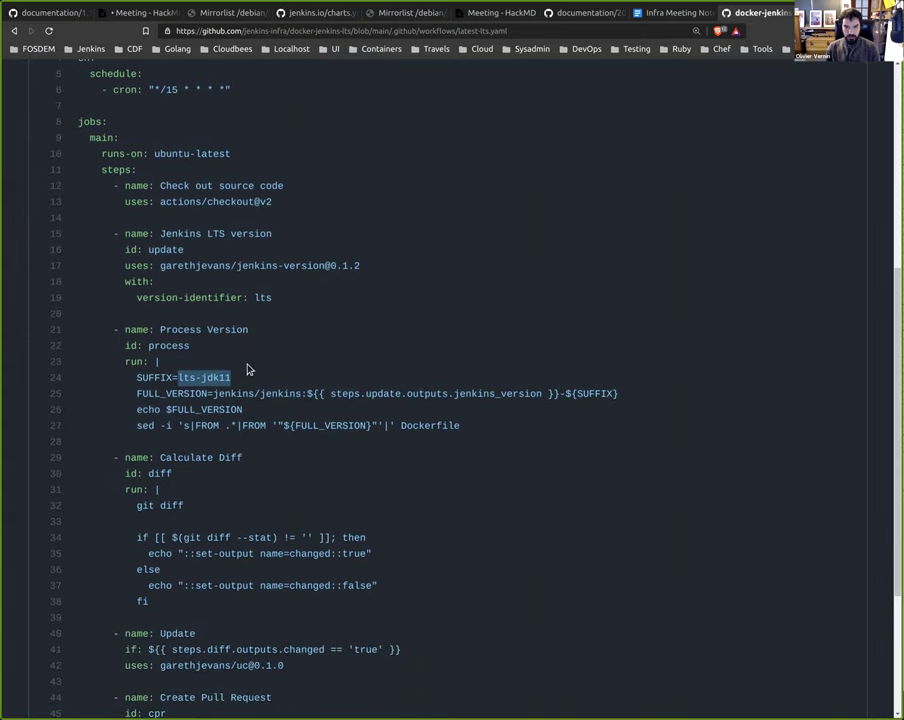
scroll(259, 383, "down", 7)
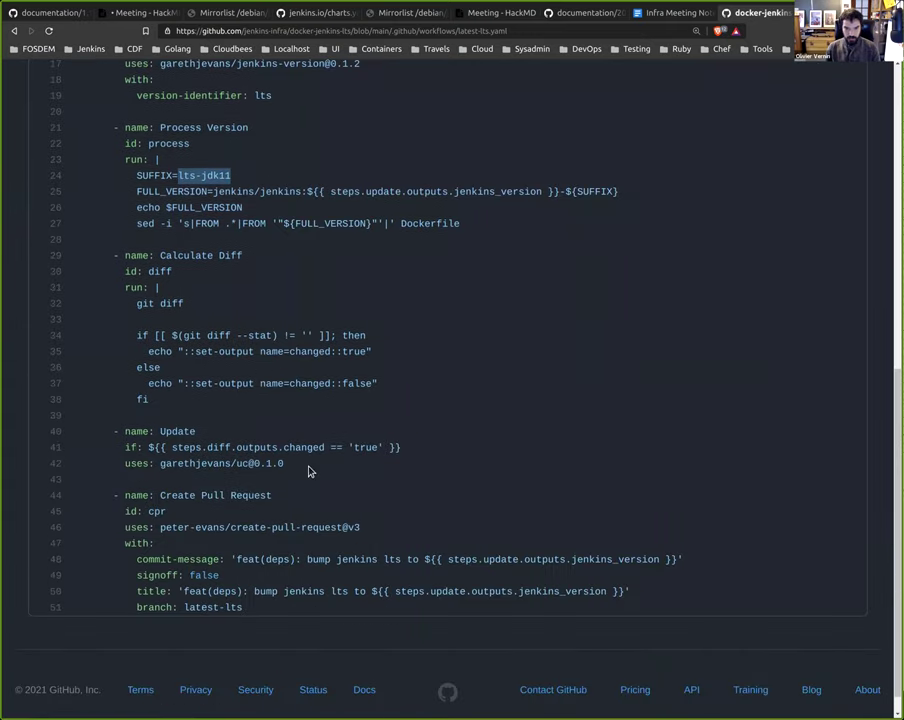
scroll(310, 470, "up", 10)
left_click(310, 241)
Step: Open docker-jenkins-lts's update.yaml and highlight the uc action and Create Pull Request settings
left_click(90, 391)
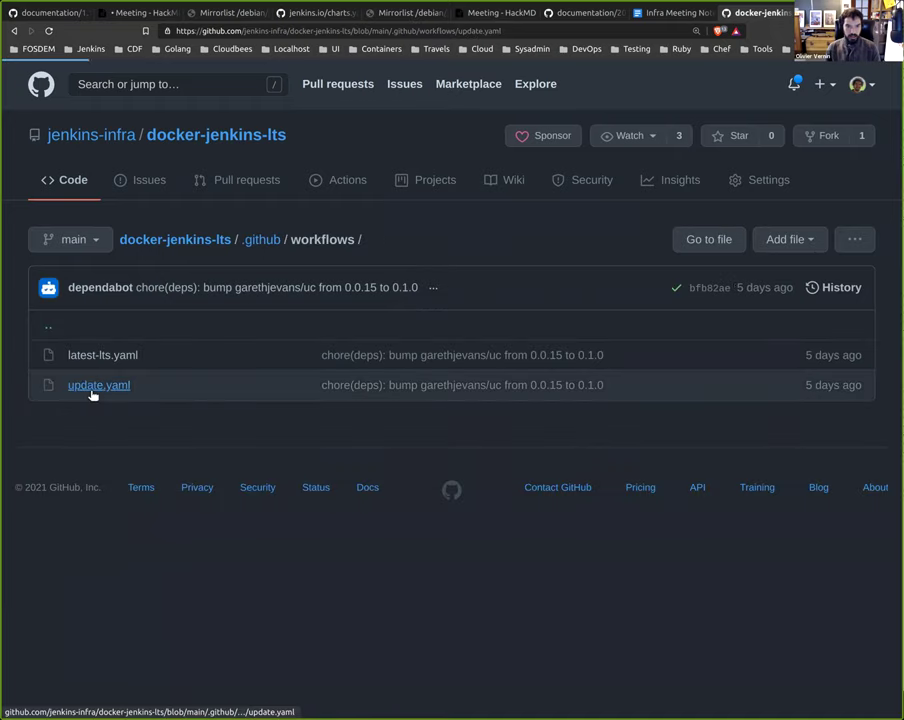
scroll(348, 500, "down", 5)
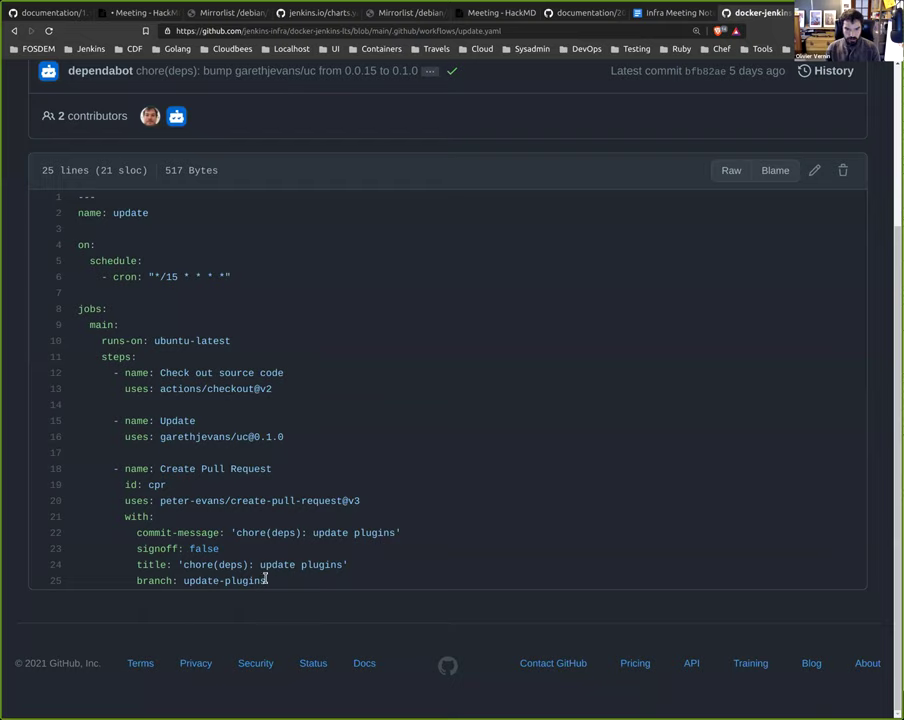
left_click_drag(266, 580, 251, 452)
triple_click(250, 437)
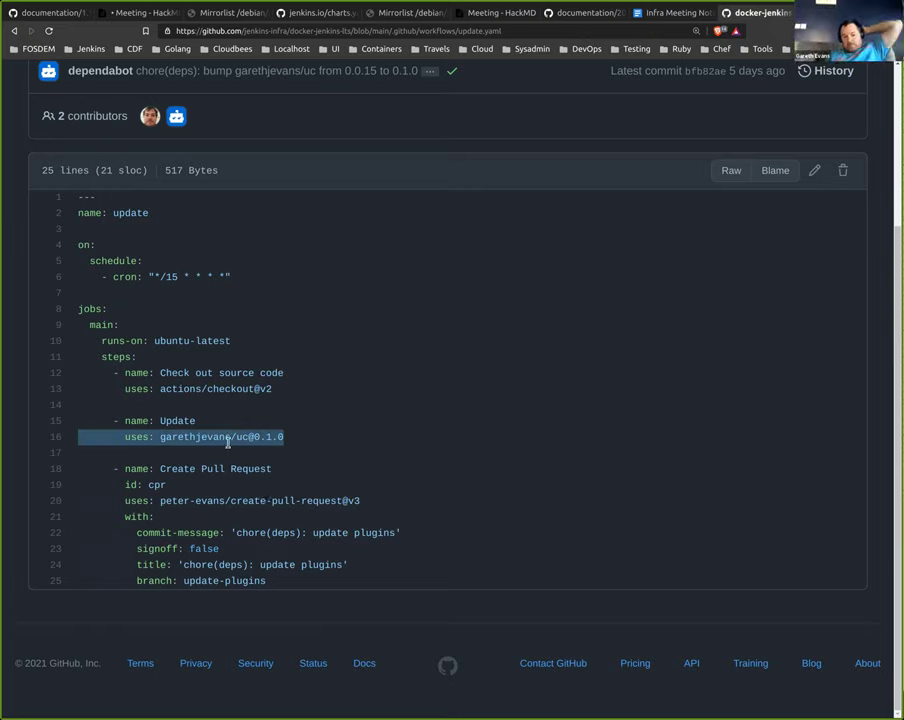
double_click(228, 436)
triple_click(228, 436)
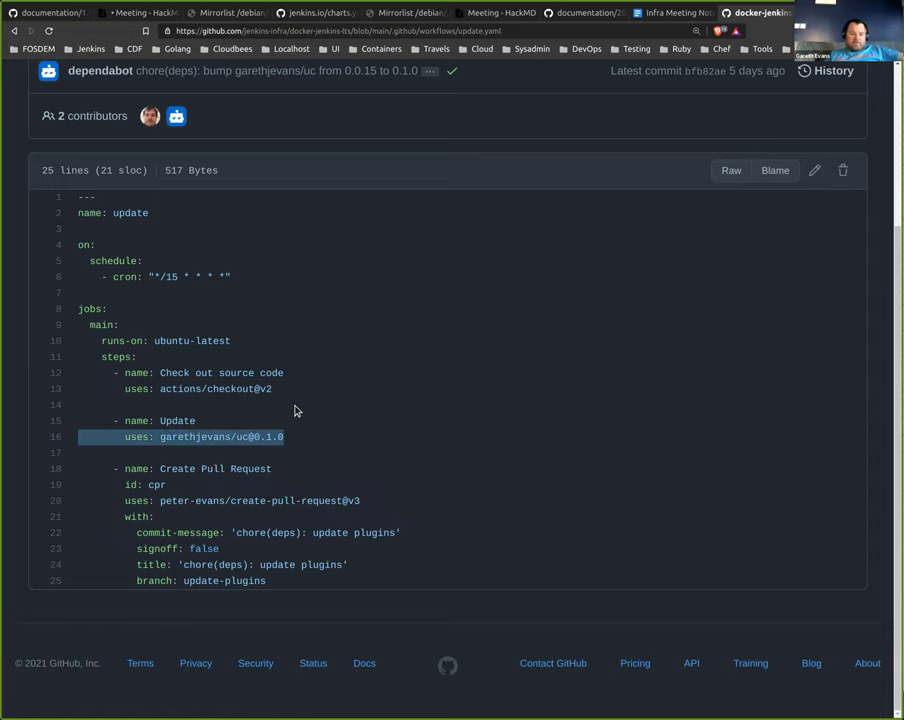
scroll(296, 411, "up", 3)
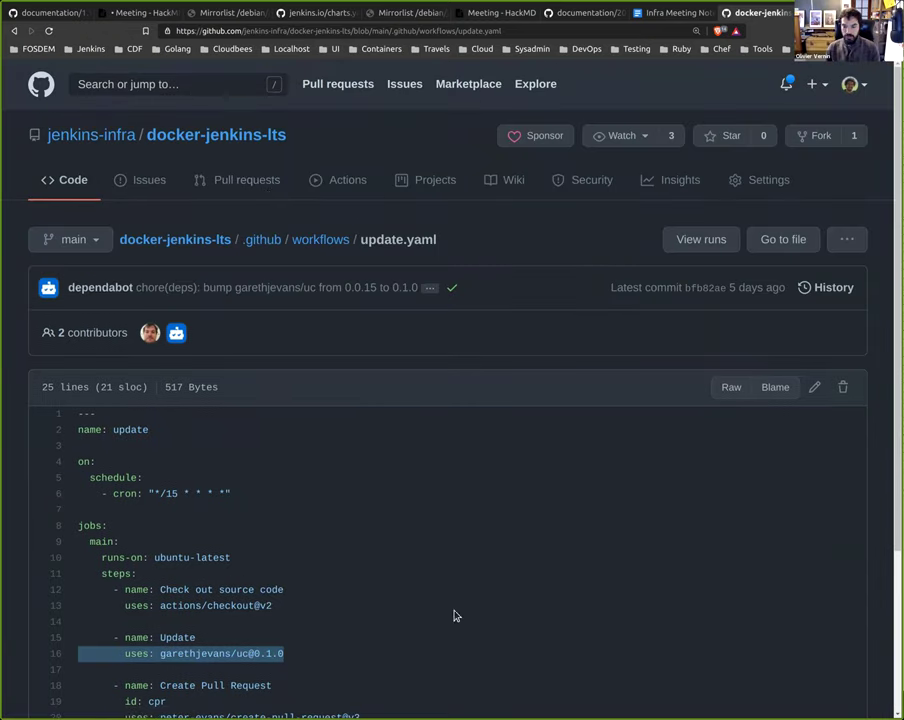
scroll(280, 530, "down", 2)
left_click(297, 545)
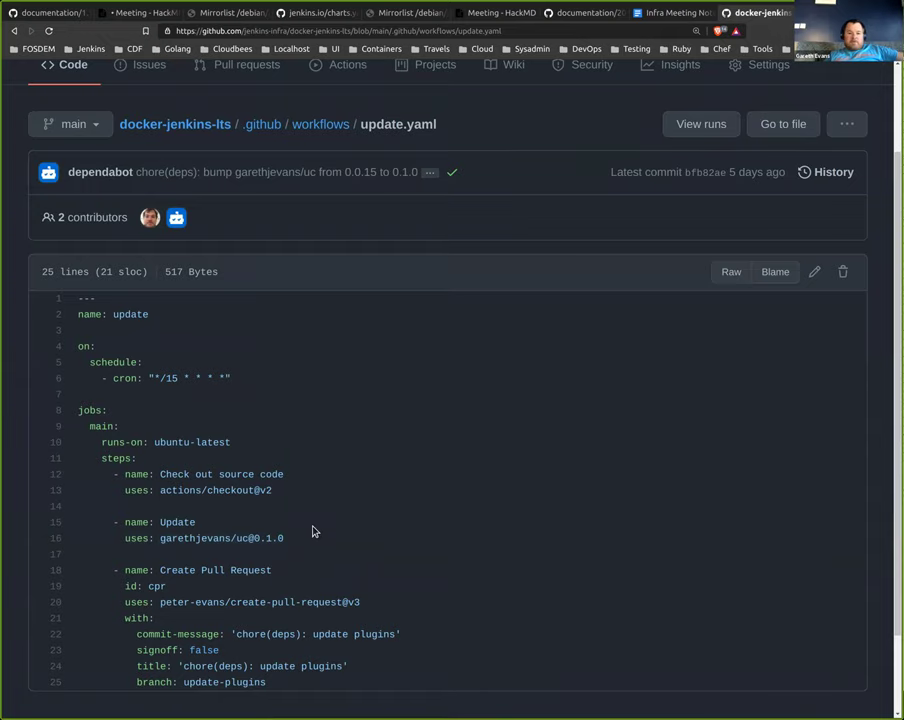
scroll(319, 204, "up", 2)
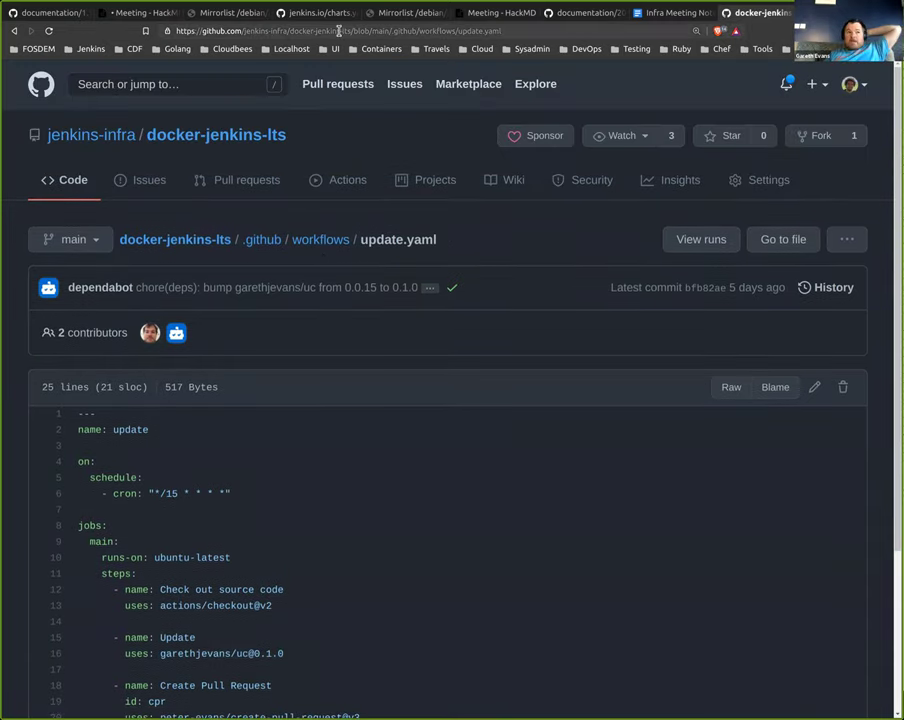
double_click(347, 31)
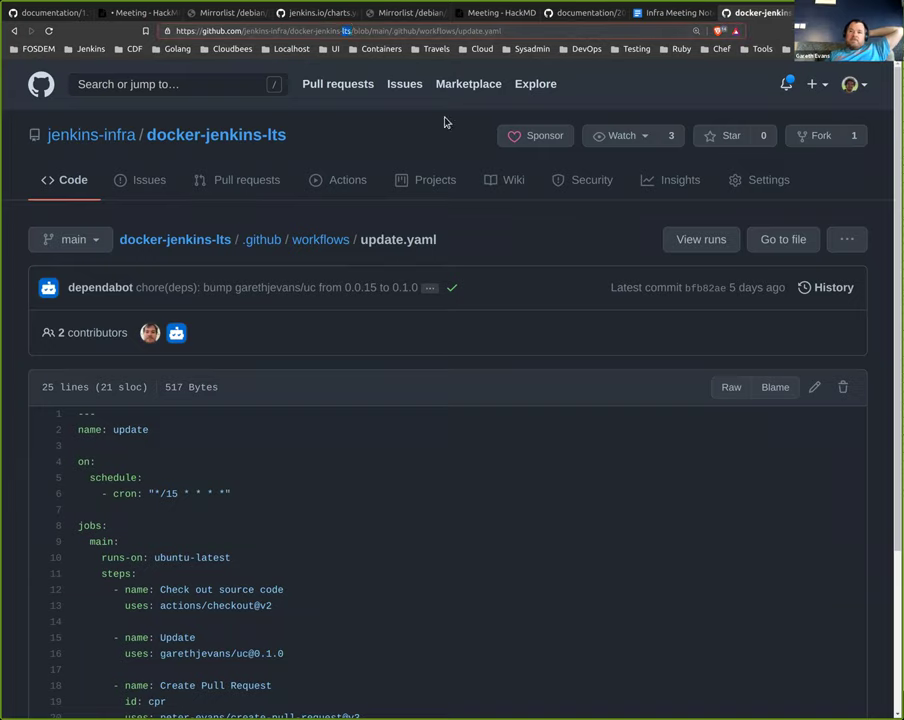
type("weekly")
key("Return")
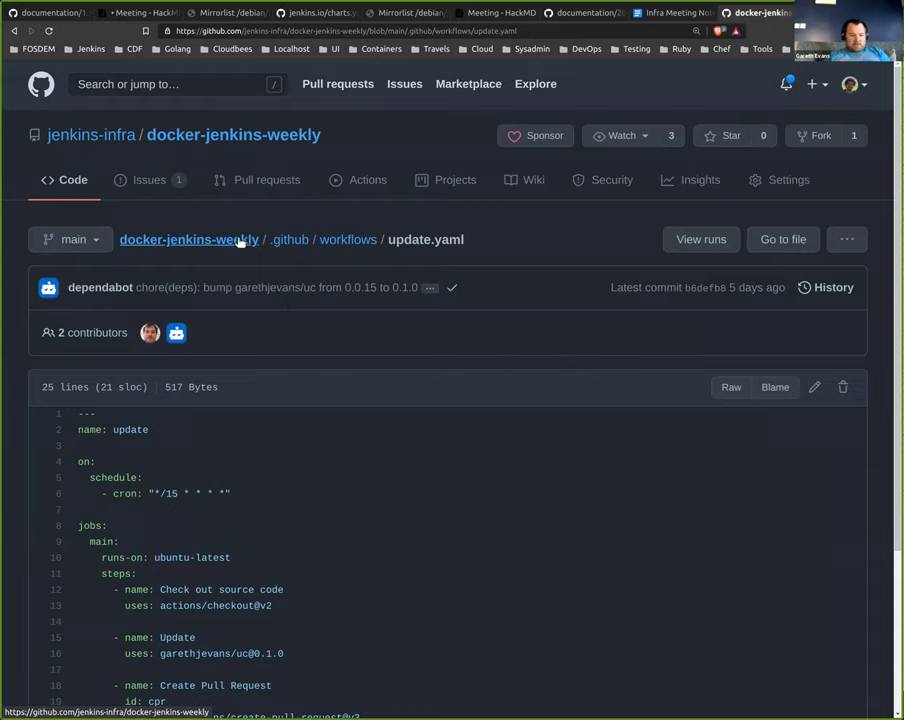
scroll(238, 311, "down", 3)
scroll(294, 408, "up", 1)
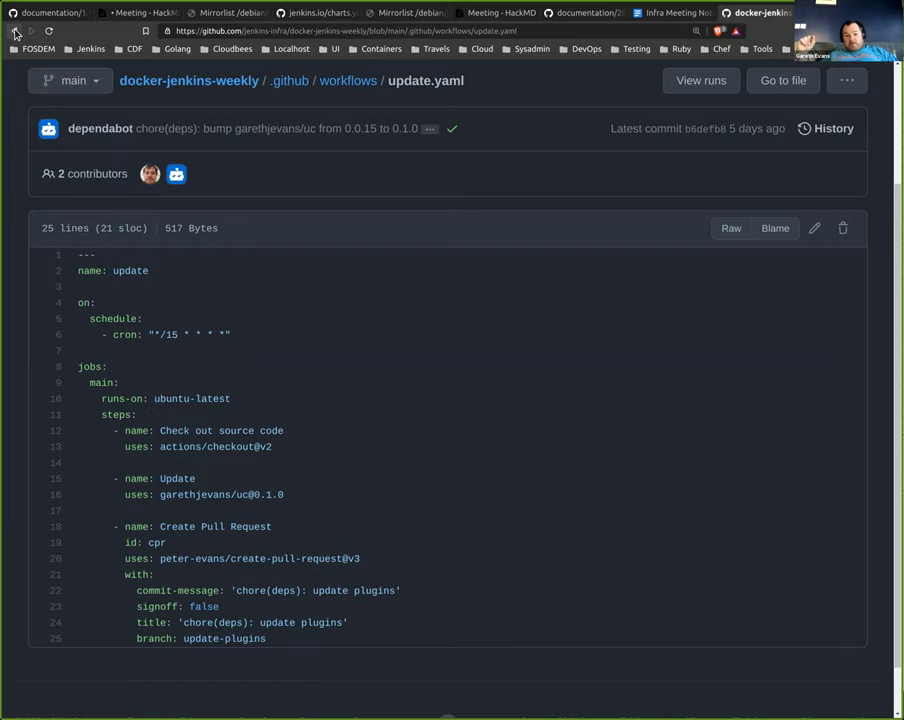
left_click(15, 33)
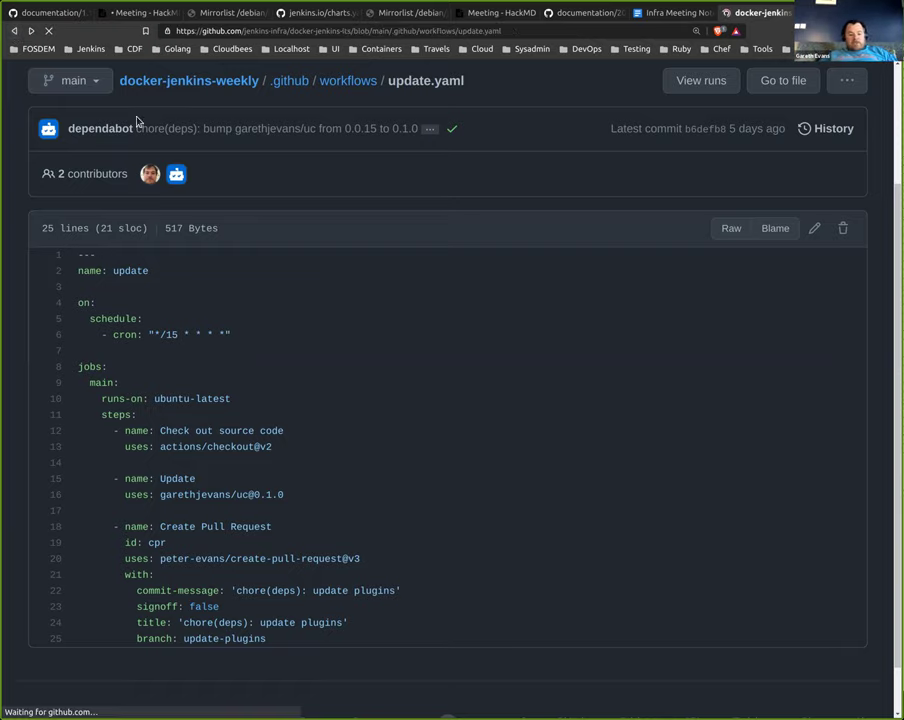
scroll(320, 400, "down", 3)
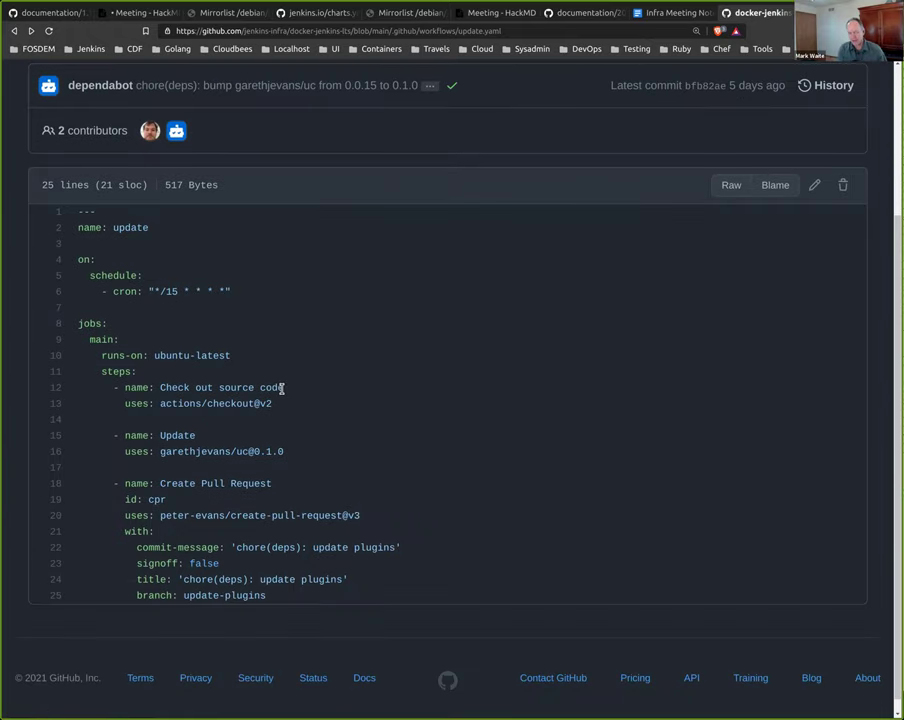
triple_click(296, 512)
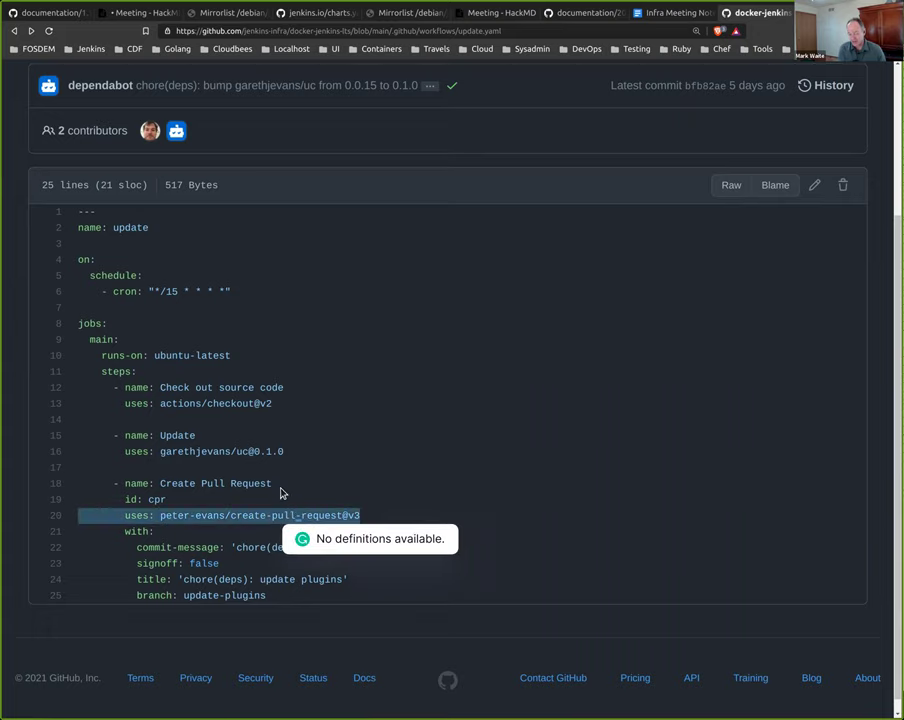
scroll(324, 481, "up", 1)
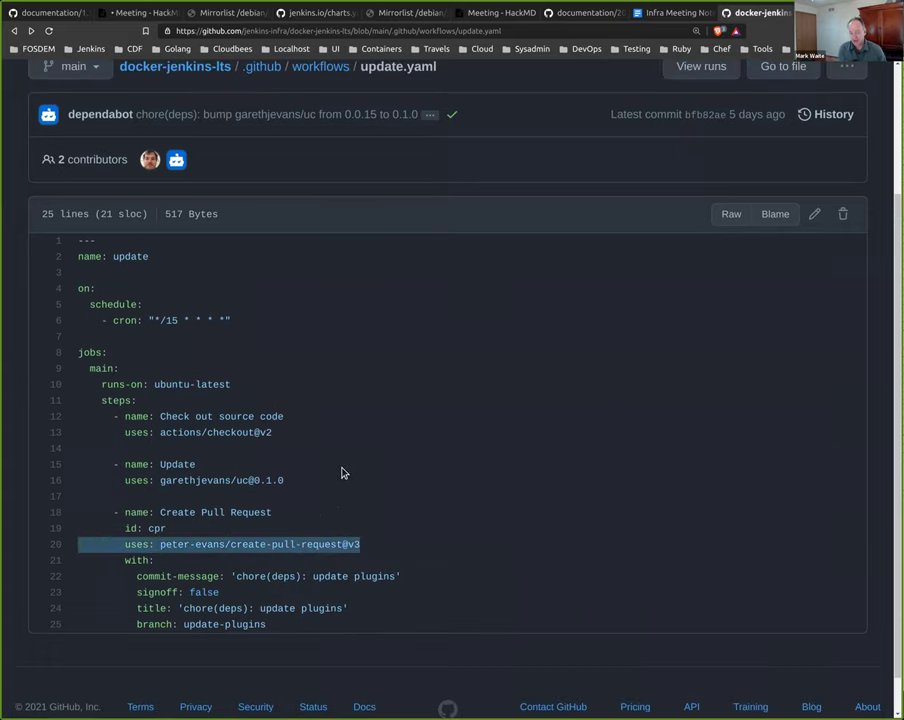
scroll(224, 131, "up", 3)
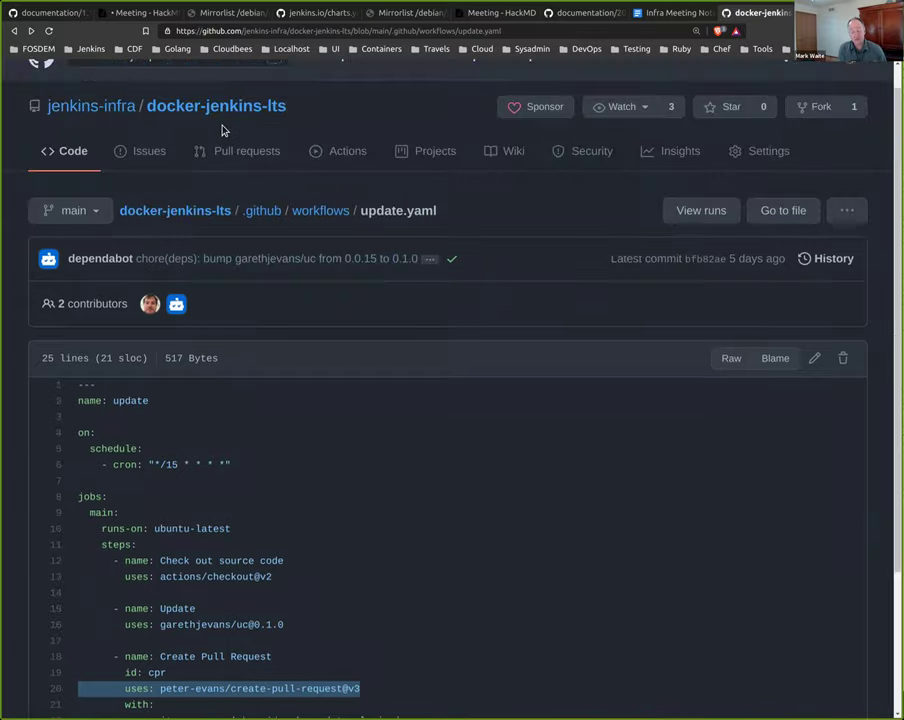
left_click(268, 151)
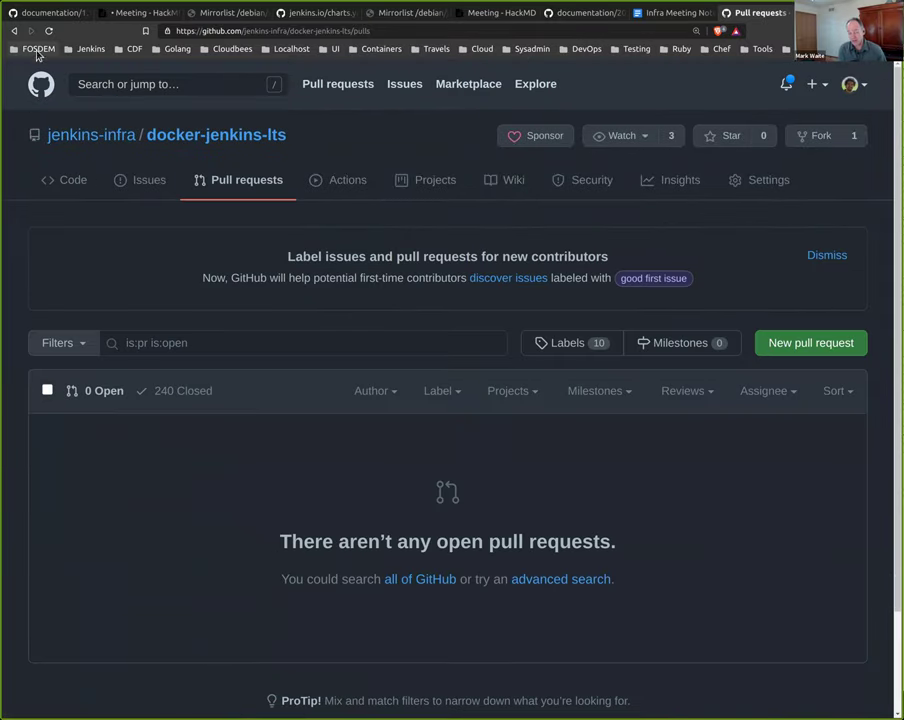
left_click(176, 343)
double_click(168, 342)
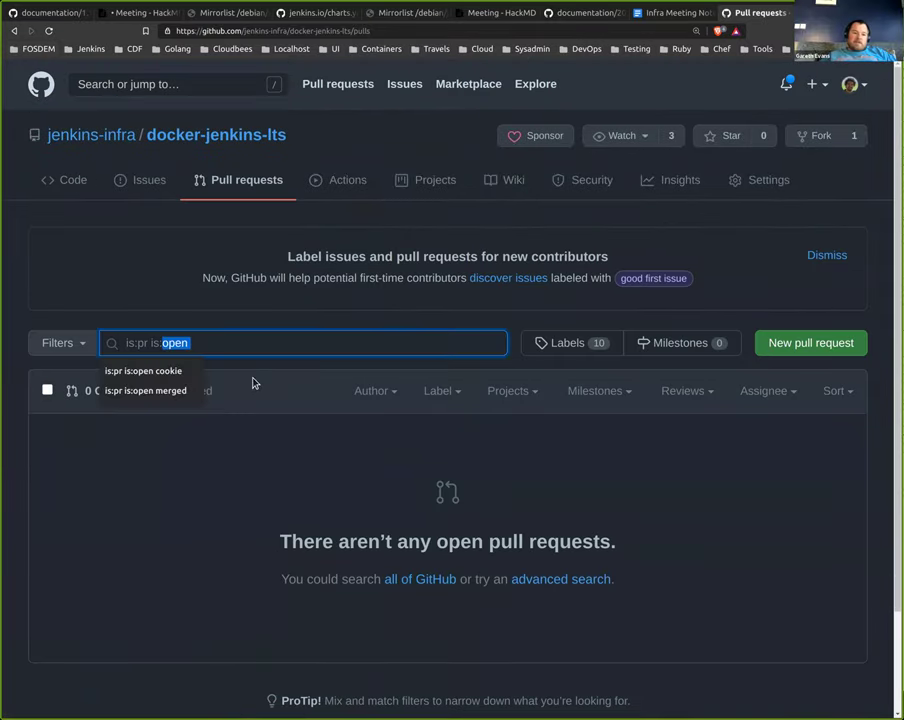
type("co")
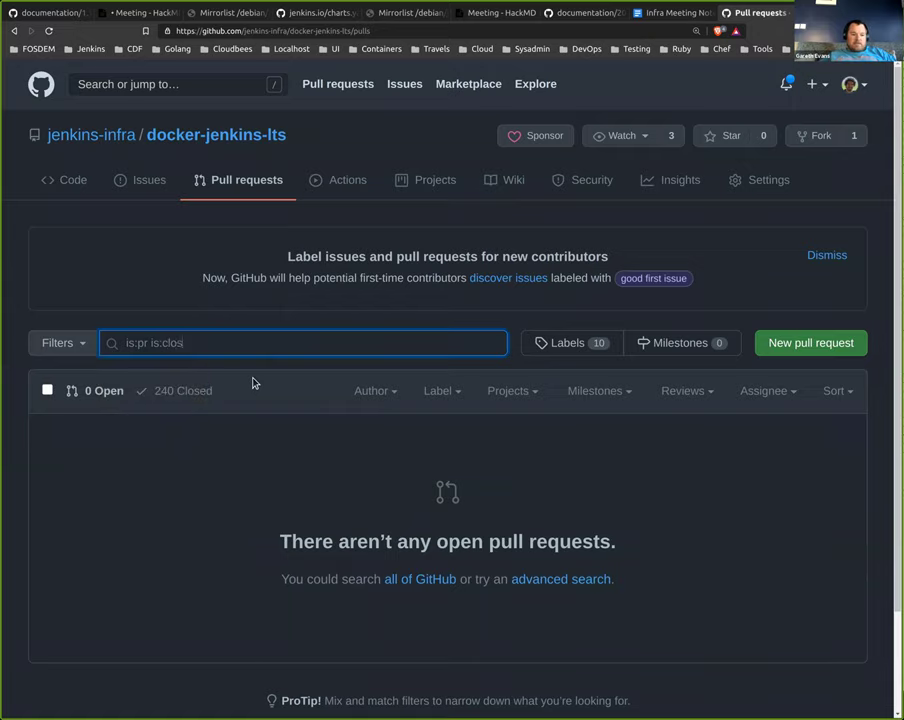
left_click(14, 31)
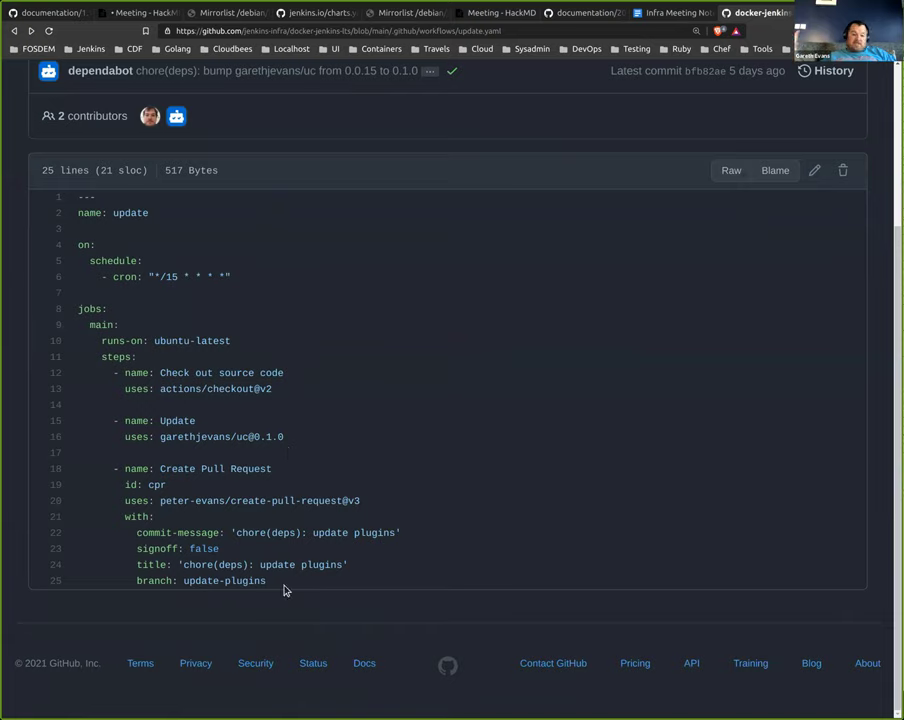
left_click_drag(283, 590, 82, 243)
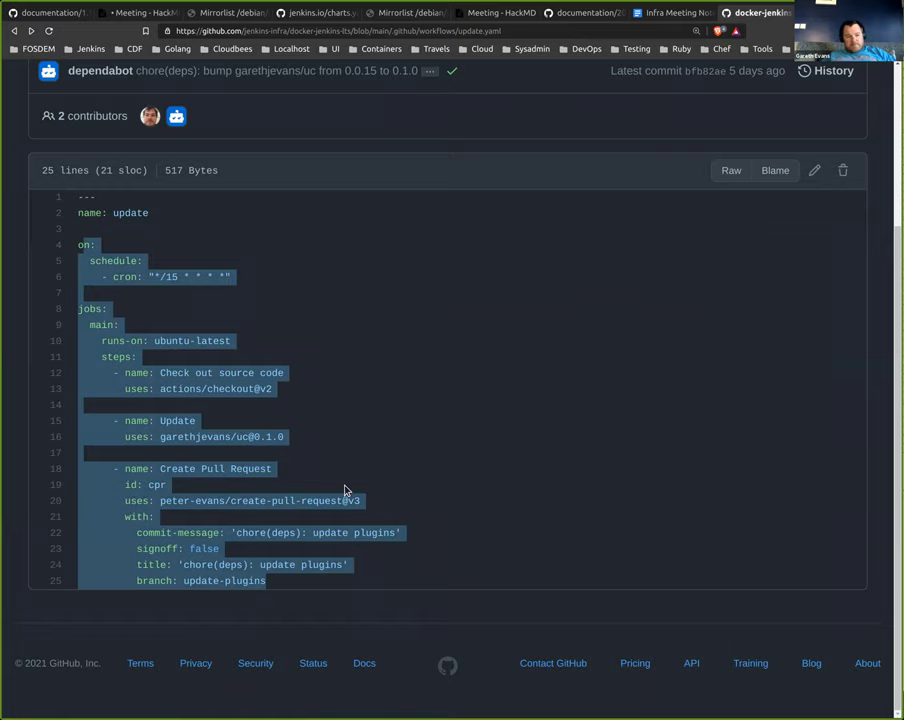
left_click(268, 501)
scroll(276, 520, "up", 3)
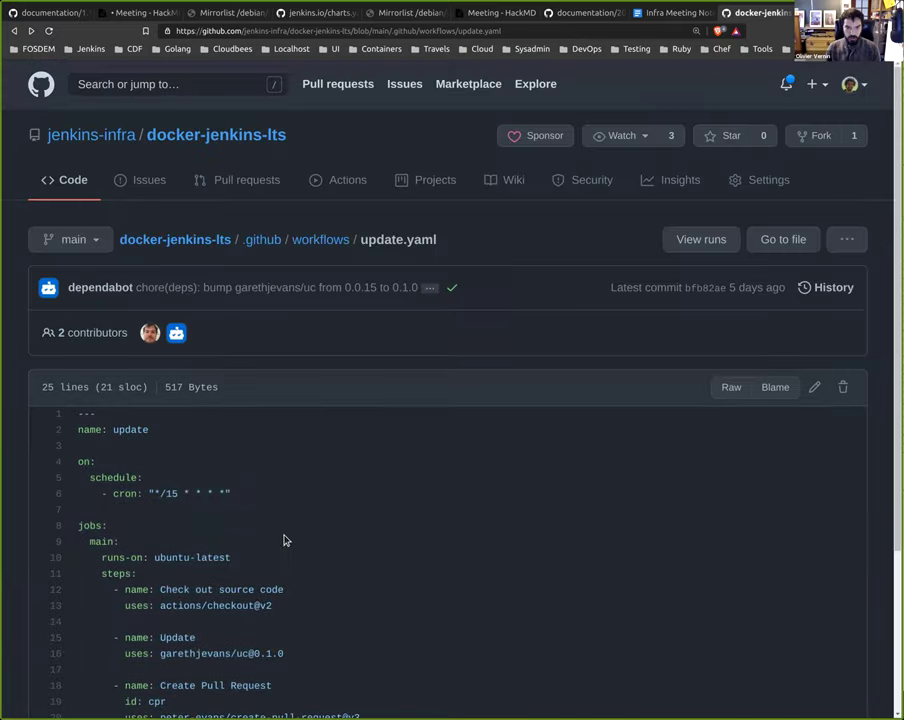
scroll(288, 560, "down", 3)
left_click_drag(236, 546, 248, 224)
scroll(252, 220, "up", 2)
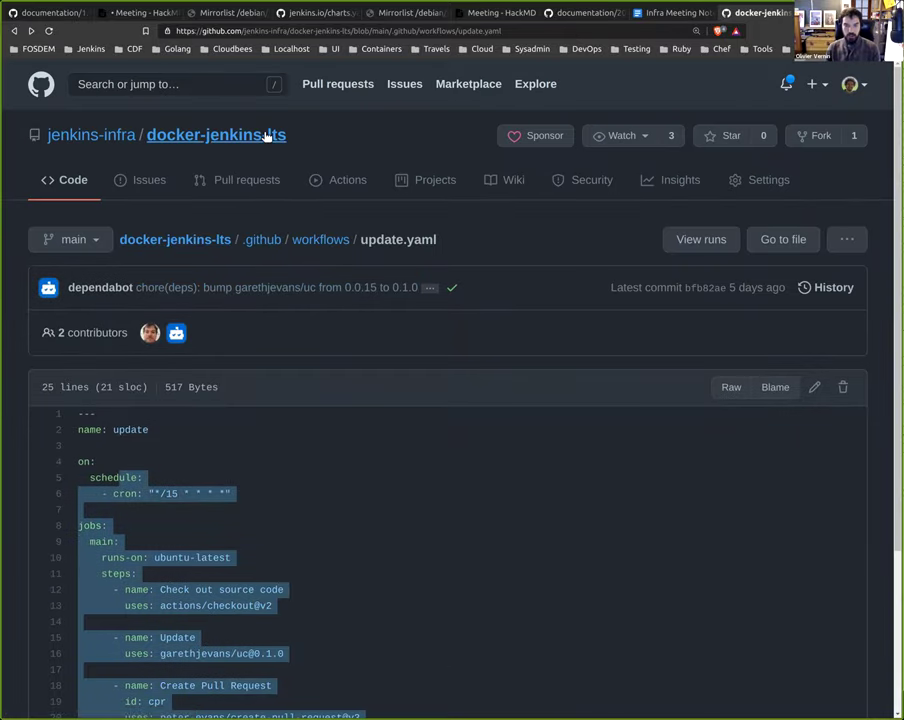
Step: Filter the repository's pull requests to is:pr is:closed
left_click(246, 180)
left_click(166, 343)
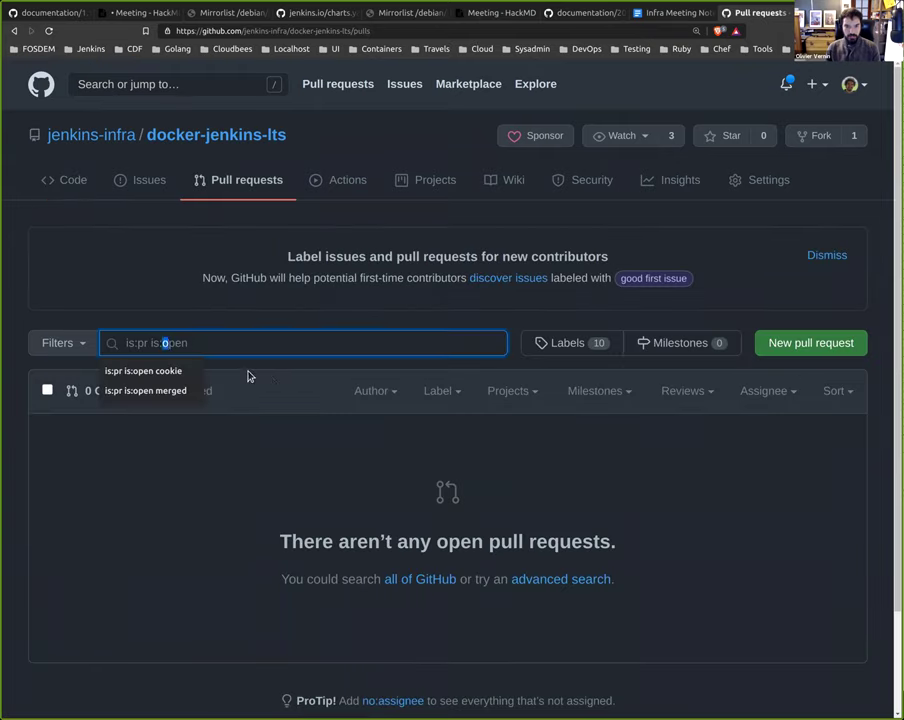
key("shift+End")
key("BackSpace")
type("closed")
key("Return")
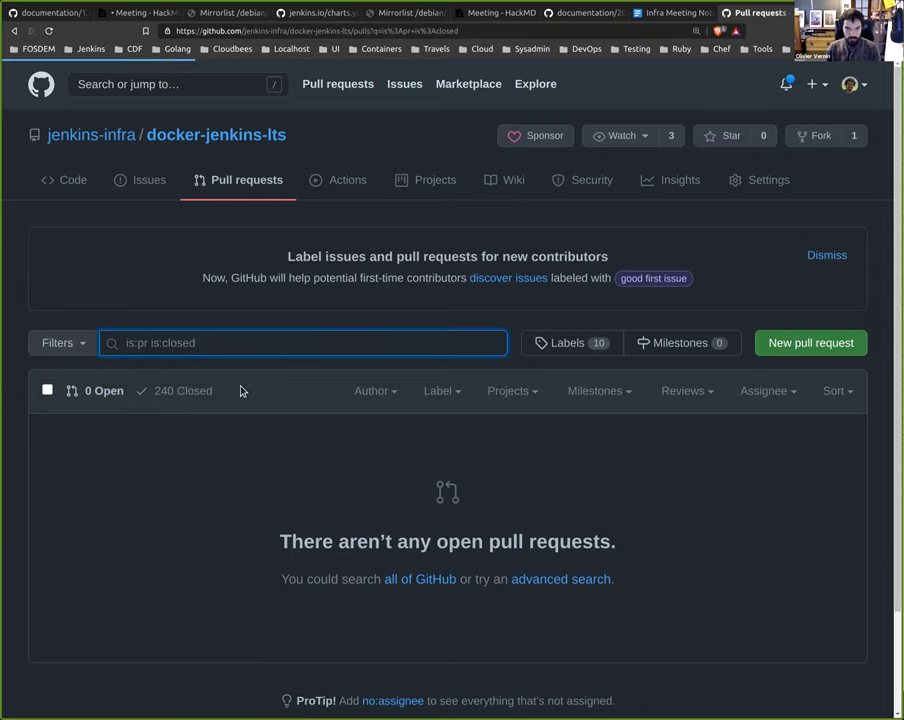
Step: Open merged PR #240 and review its plugins.txt changes under Files changed
scroll(172, 317, "down", 2)
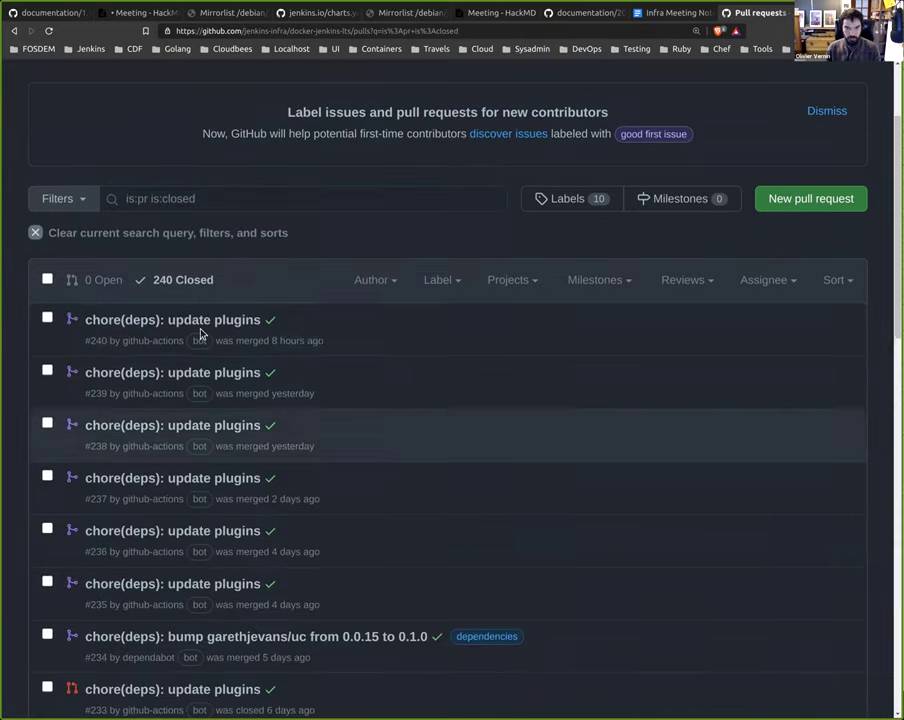
left_click(205, 320)
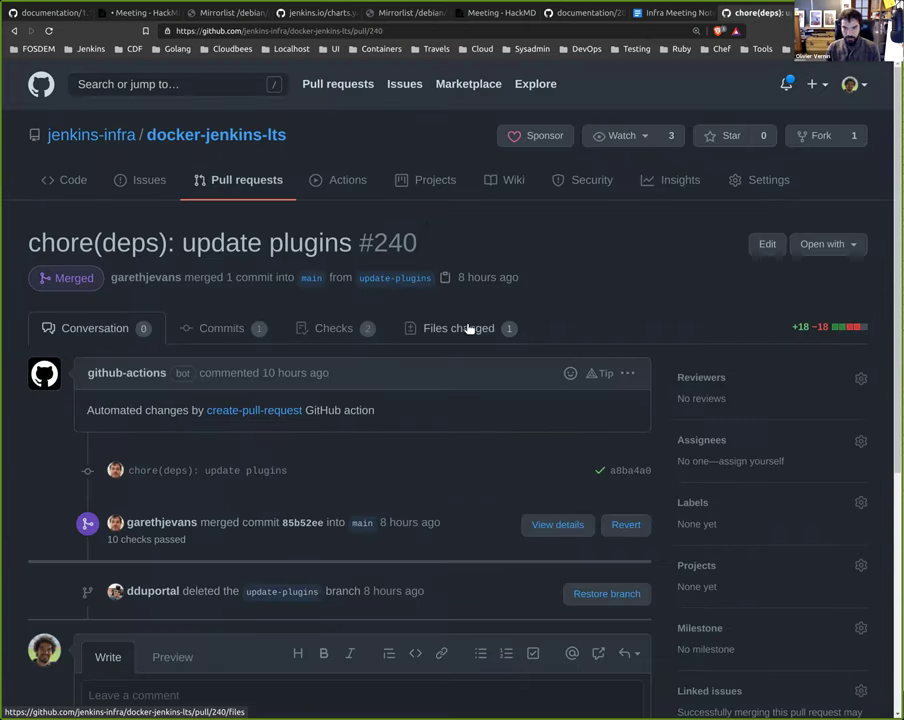
left_click(458, 326)
scroll(201, 359, "down", 2)
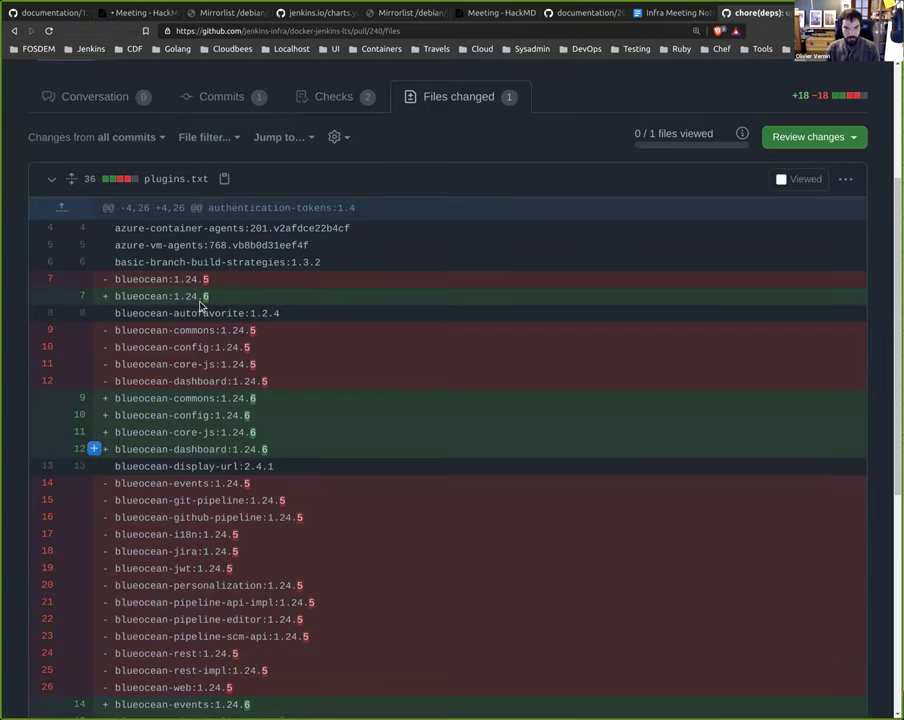
scroll(335, 394, "up", 2)
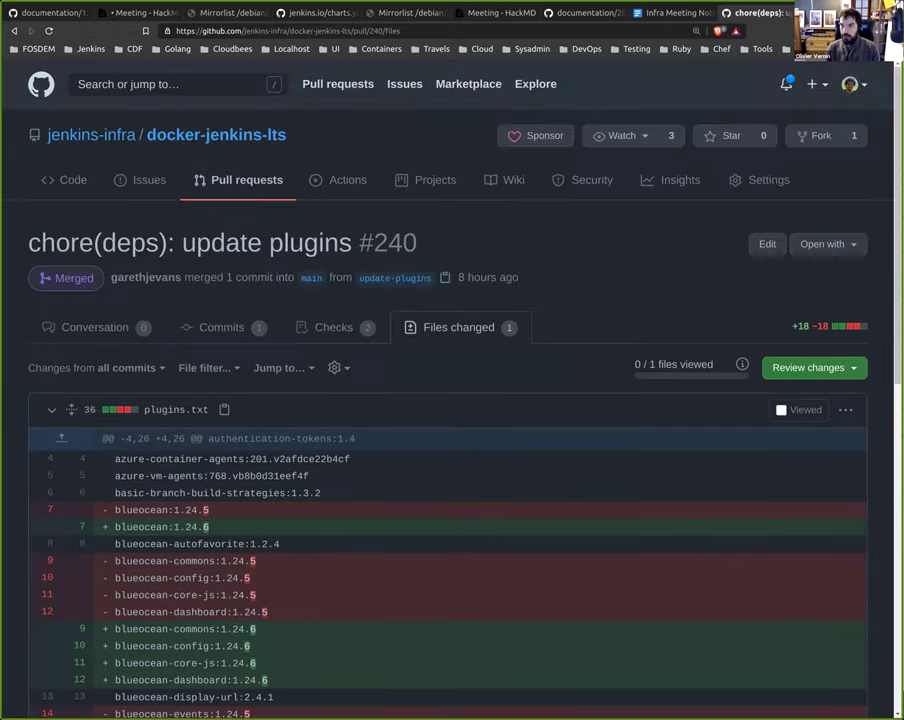
Step: Load the jenkins-infra charts repository in a new browser tab
key("ctrl+t")
type("gihtub")
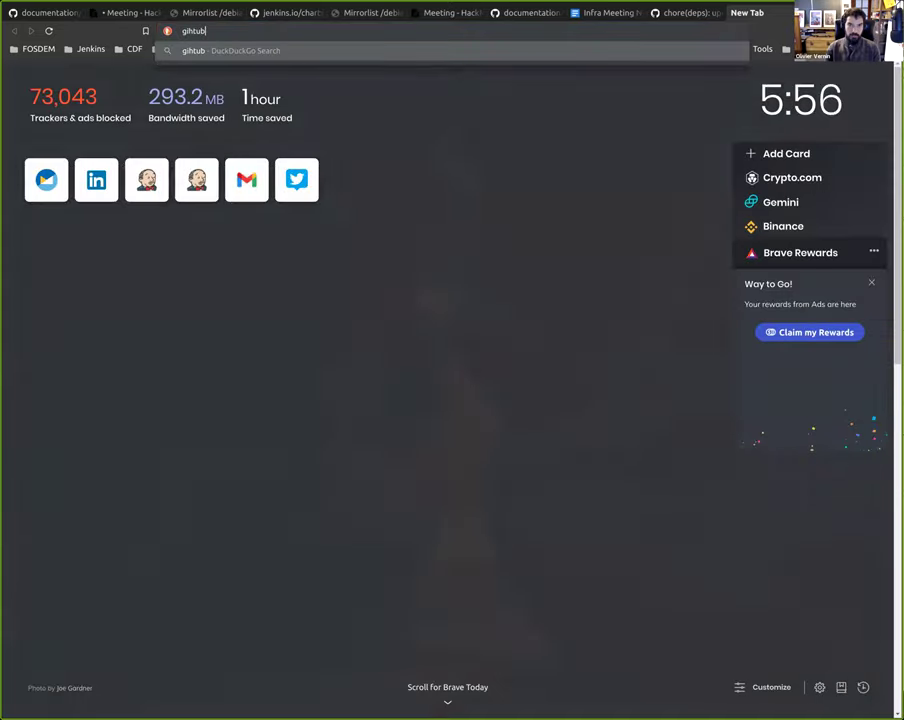
key("BackSpace")
key("BackSpace")
key("BackSpace")
key("BackSpace")
type("thub")
key("Right")
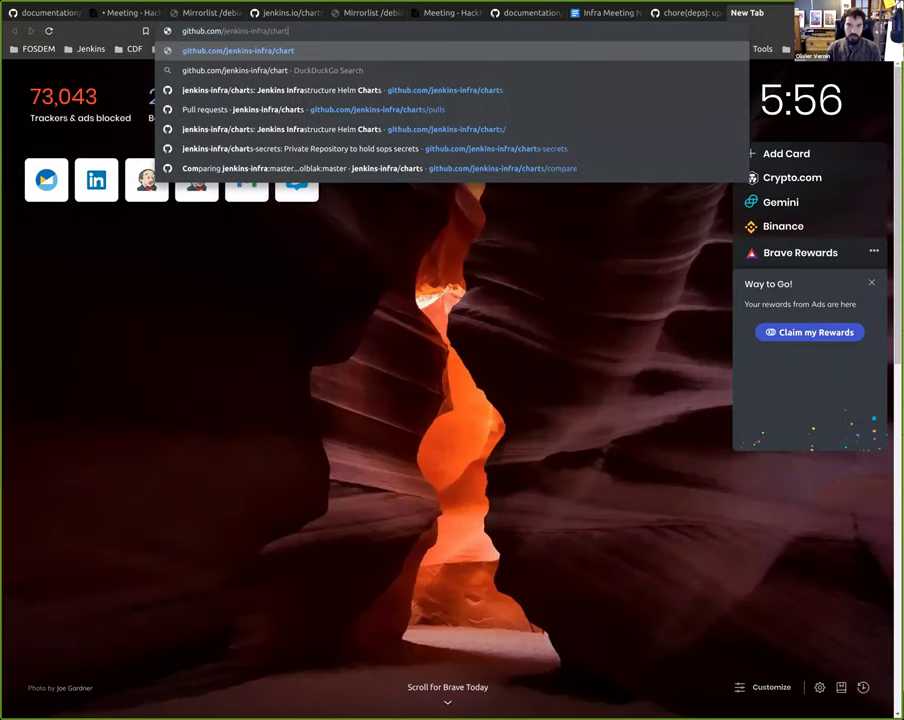
key("Down")
key("Return")
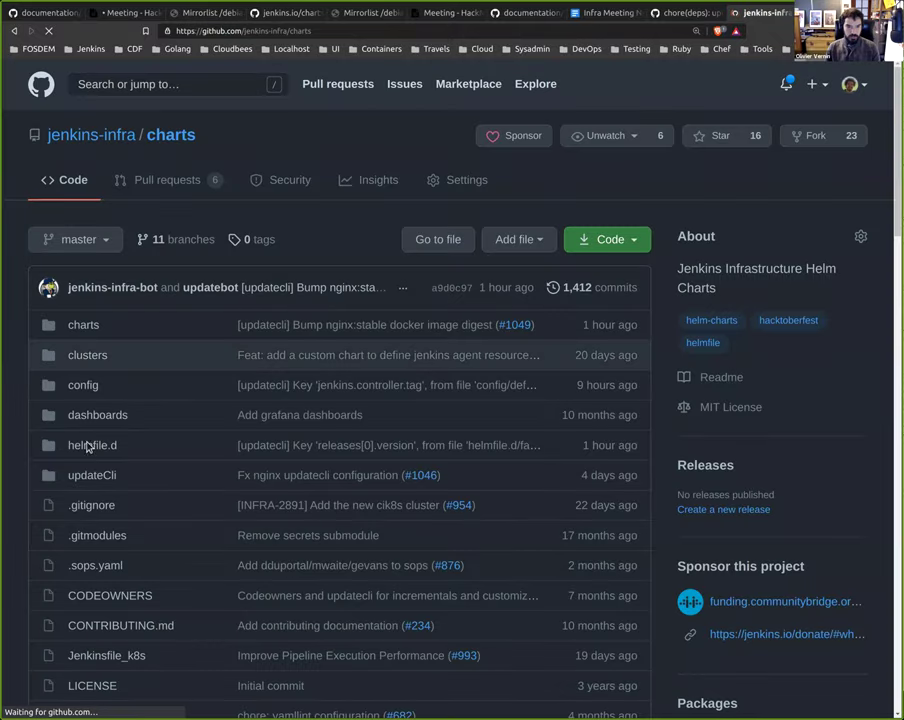
Step: Open updateCli/updateCli.d/jenkins-lts-jdk11.tpl in the charts repository
scroll(88, 300, "down", 4)
left_click(98, 275)
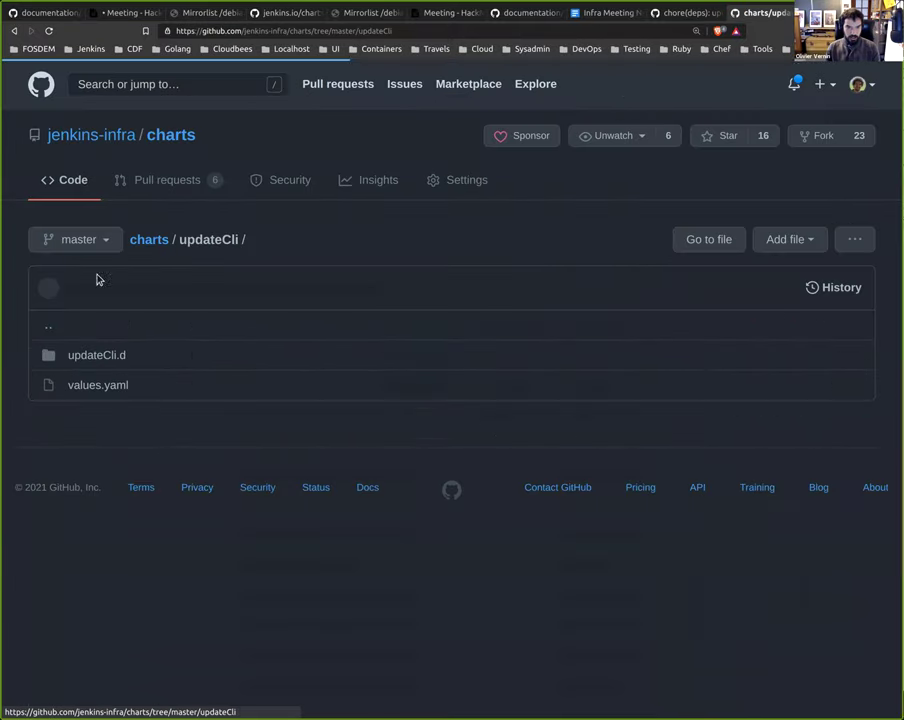
left_click(105, 356)
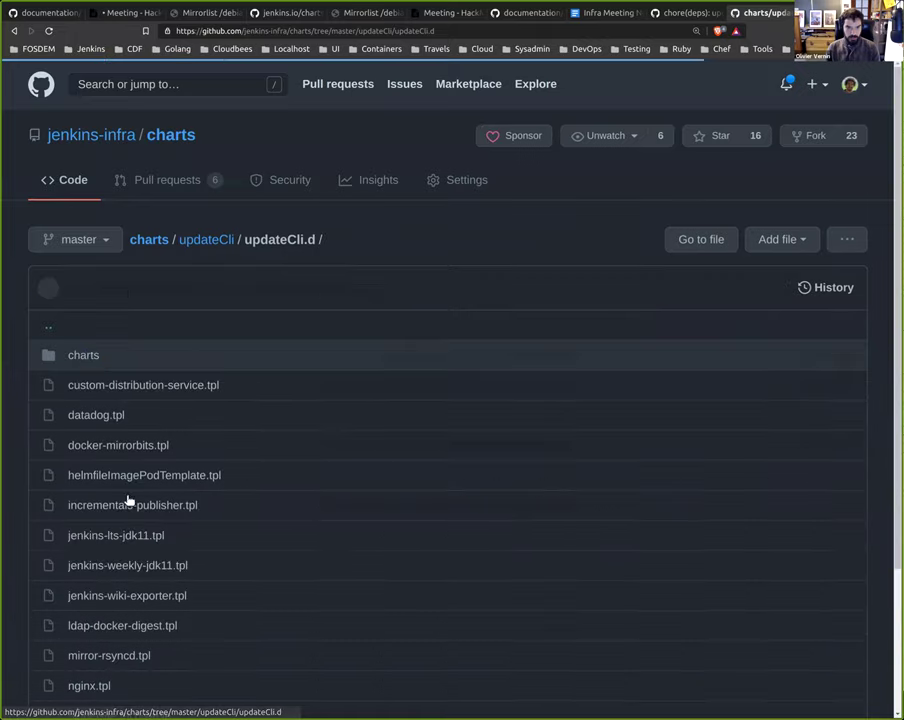
scroll(122, 450, "down", 3)
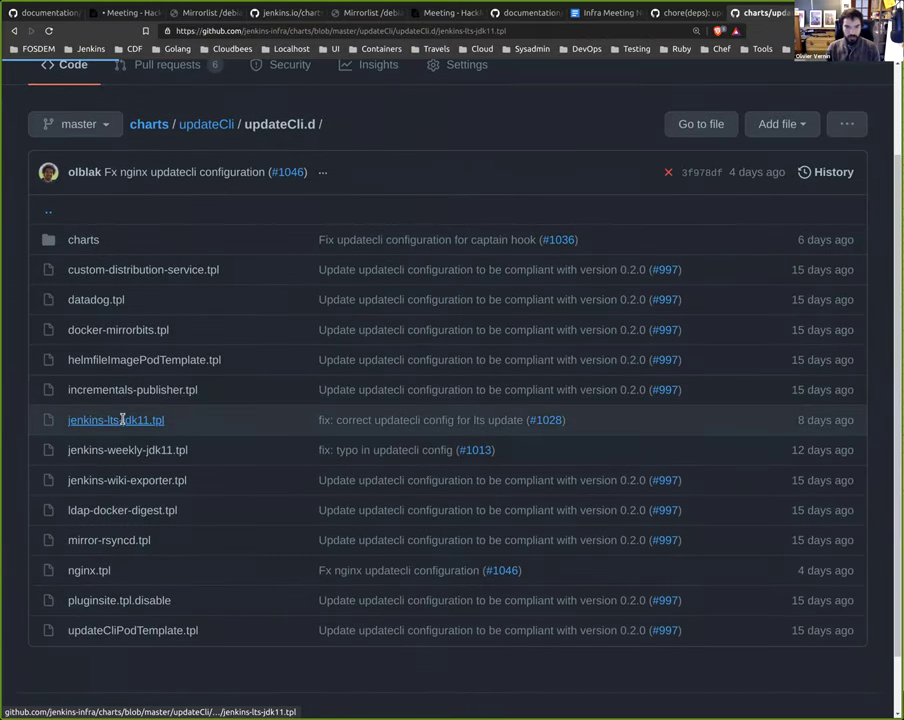
left_click(122, 415)
scroll(320, 470, "down", 2)
Step: Highlight the githubRelease source, jenkins-infra owner, docker-jenkins-lts repo and jenkinsciinfra/jenkins-lts image
left_click_drag(342, 486, 140, 407)
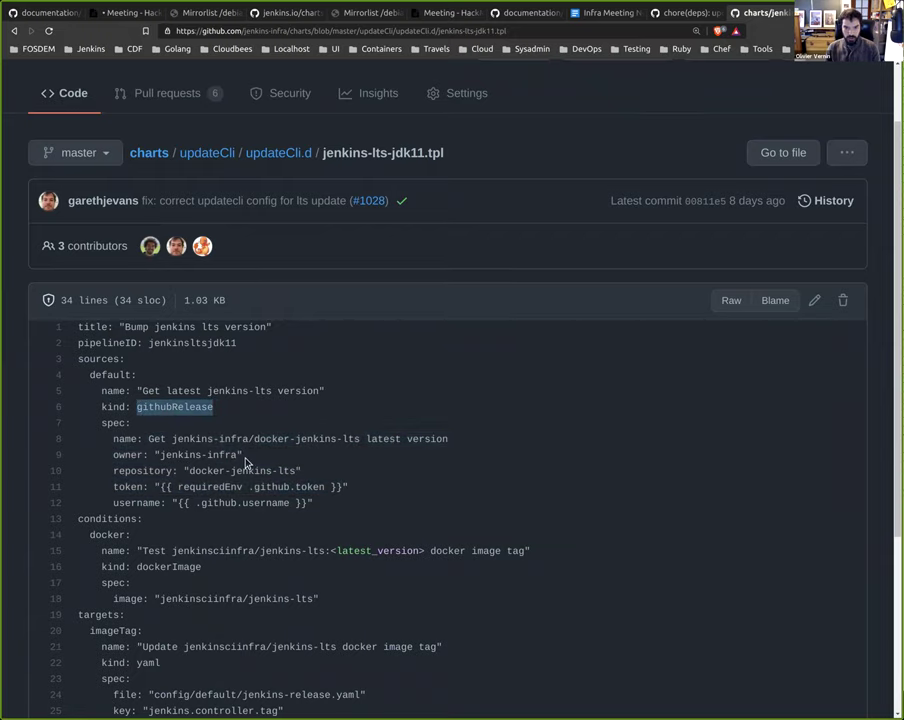
left_click_drag(238, 454, 158, 454)
left_click_drag(285, 470, 188, 469)
scroll(321, 419, "down", 2)
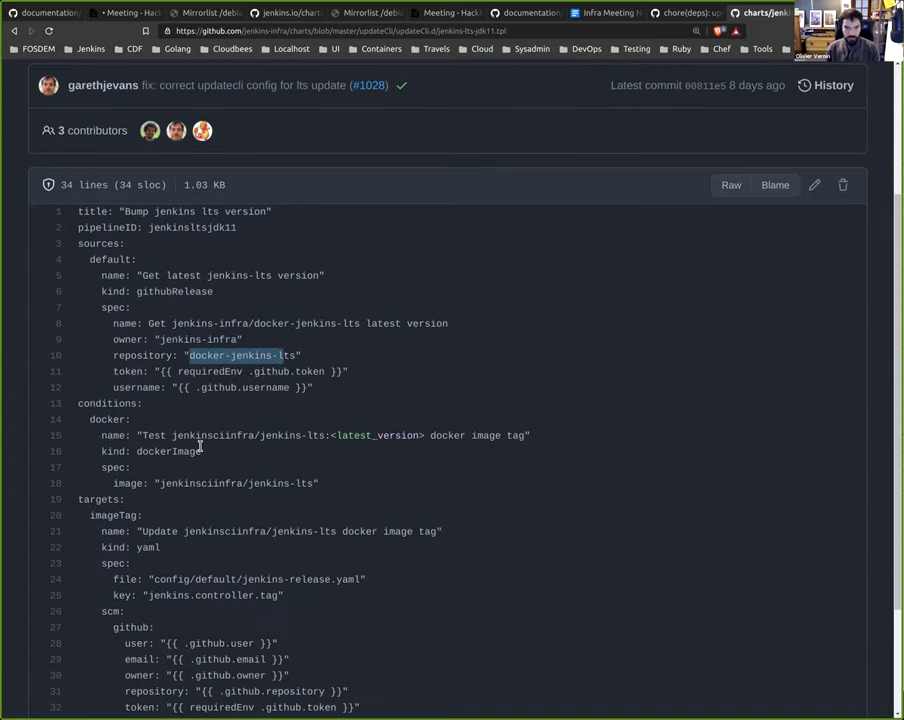
left_click_drag(308, 483, 163, 483)
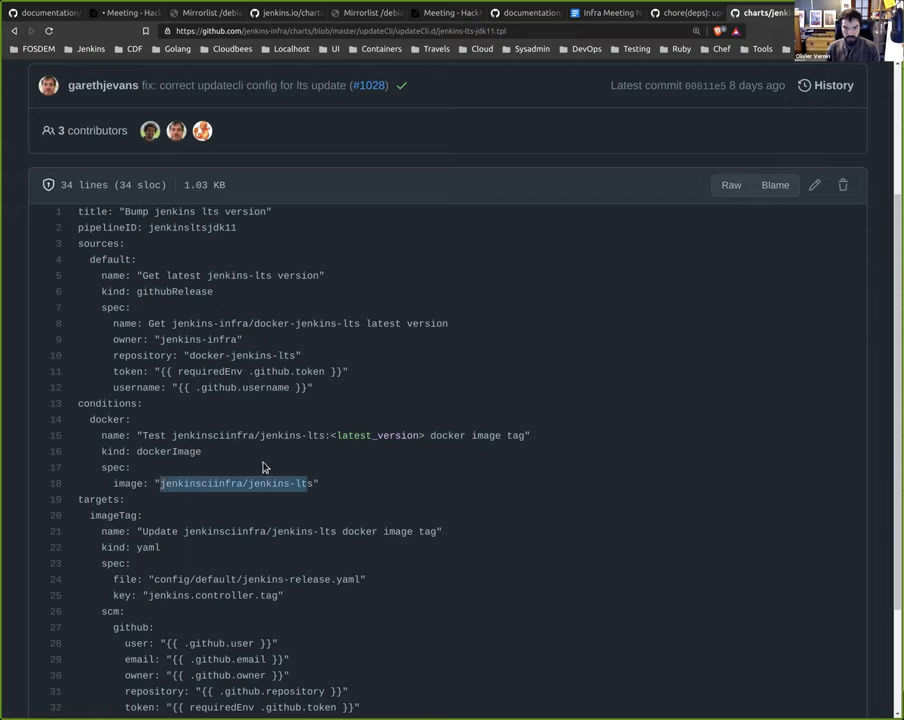
left_click(152, 483)
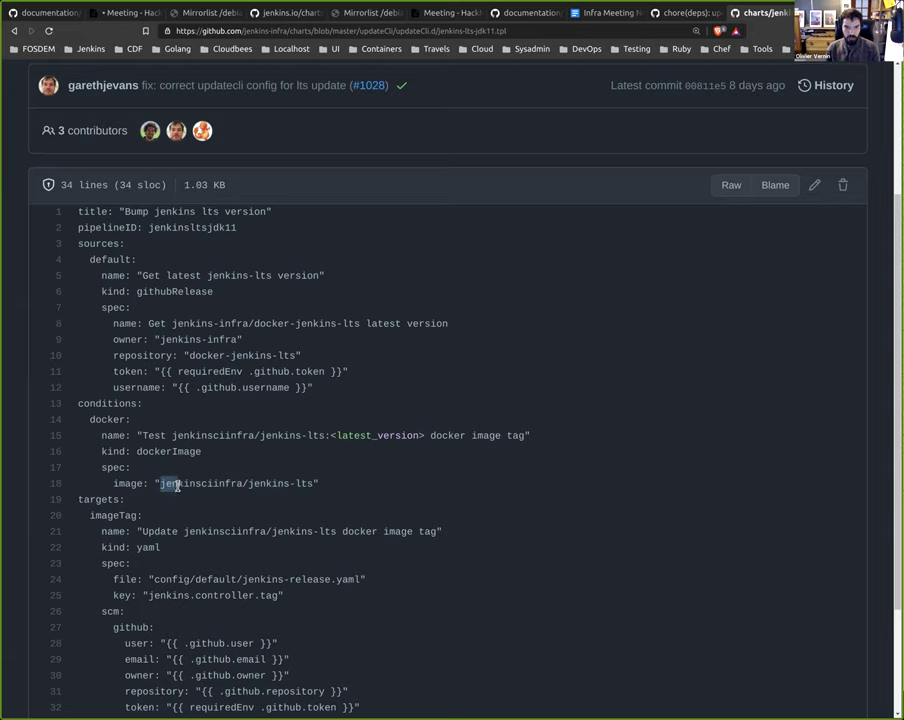
left_click_drag(177, 485, 297, 485)
left_click(314, 483)
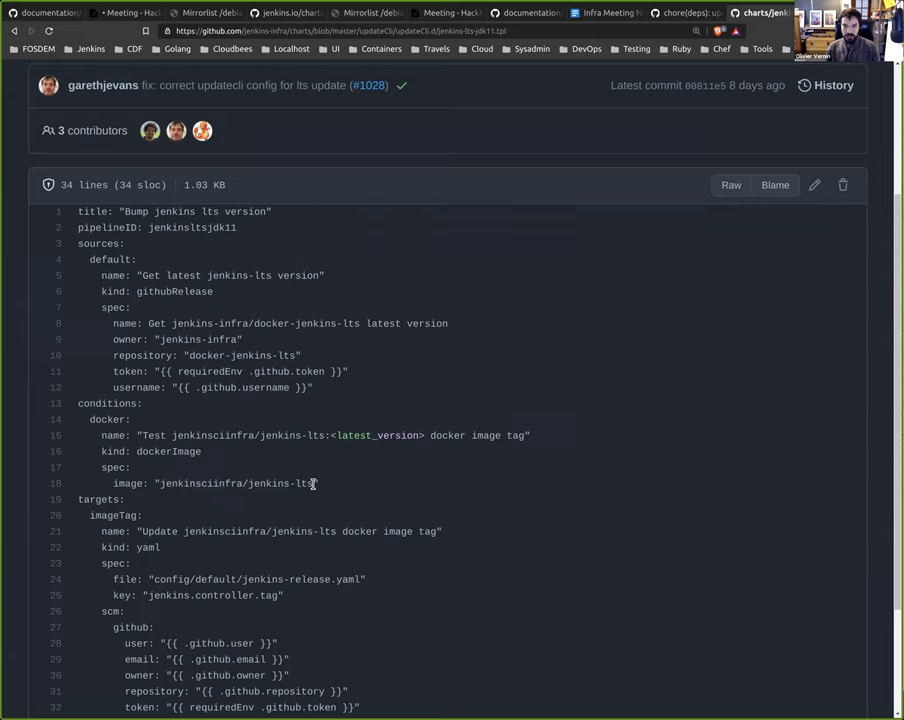
left_click_drag(333, 394, 78, 259)
Step: Highlight the target file path and jenkins.controller.tag key in the template
scroll(286, 398, "down", 2)
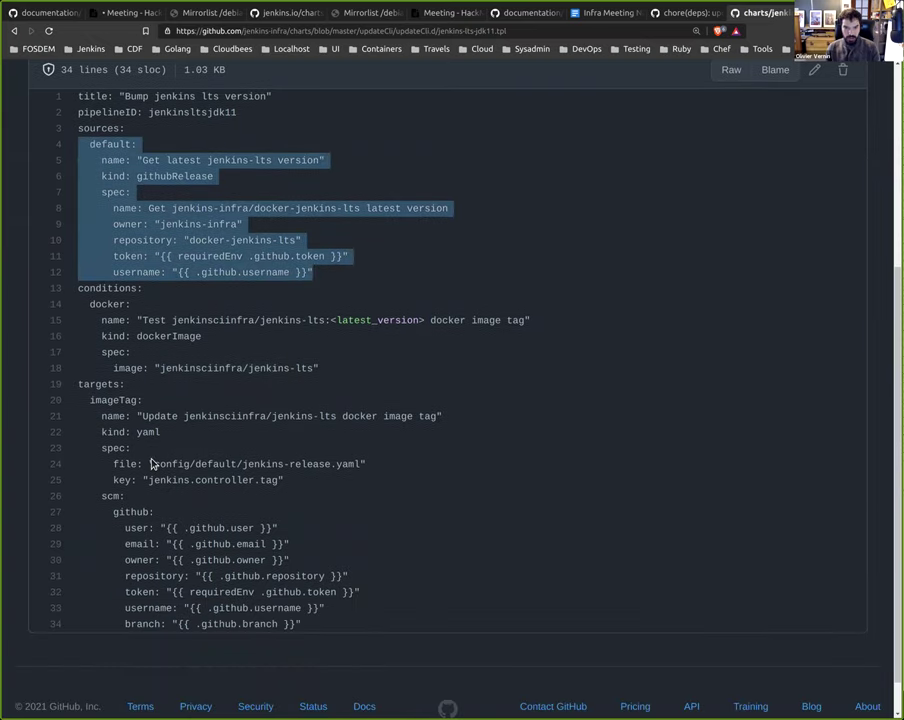
left_click_drag(156, 464, 348, 464)
left_click_drag(155, 480, 276, 482)
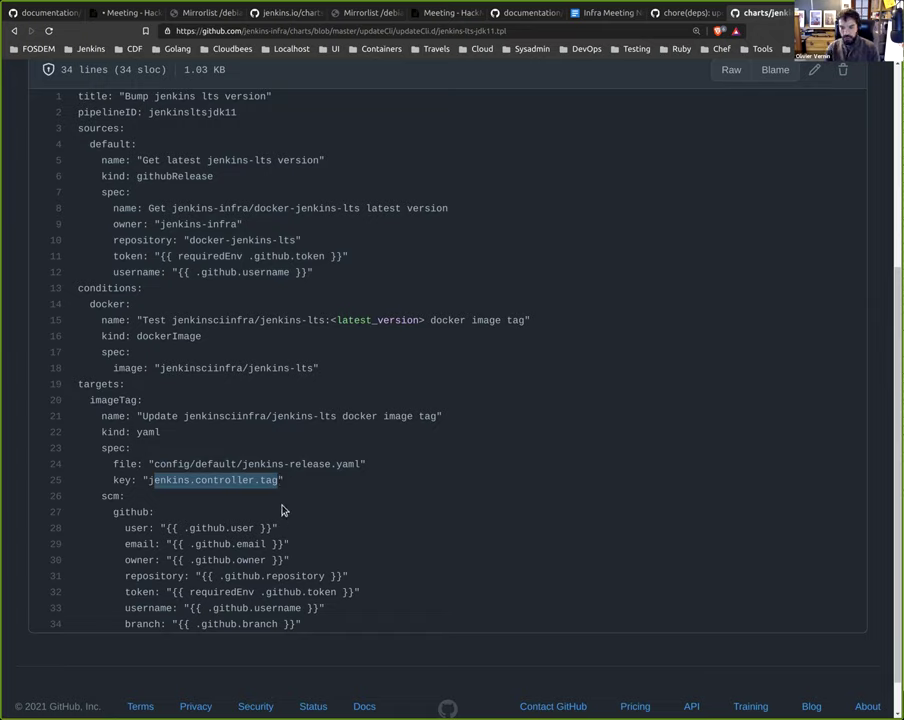
scroll(340, 490, "up", 1)
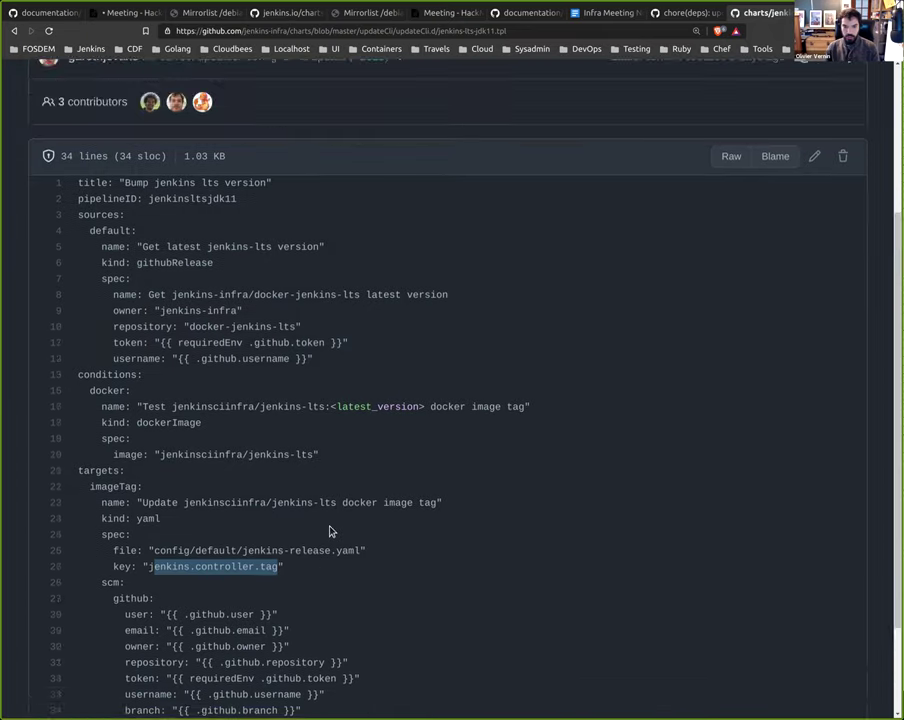
scroll(300, 505, "down", 2)
left_click_drag(360, 549, 160, 488)
scroll(160, 488, "up", 5)
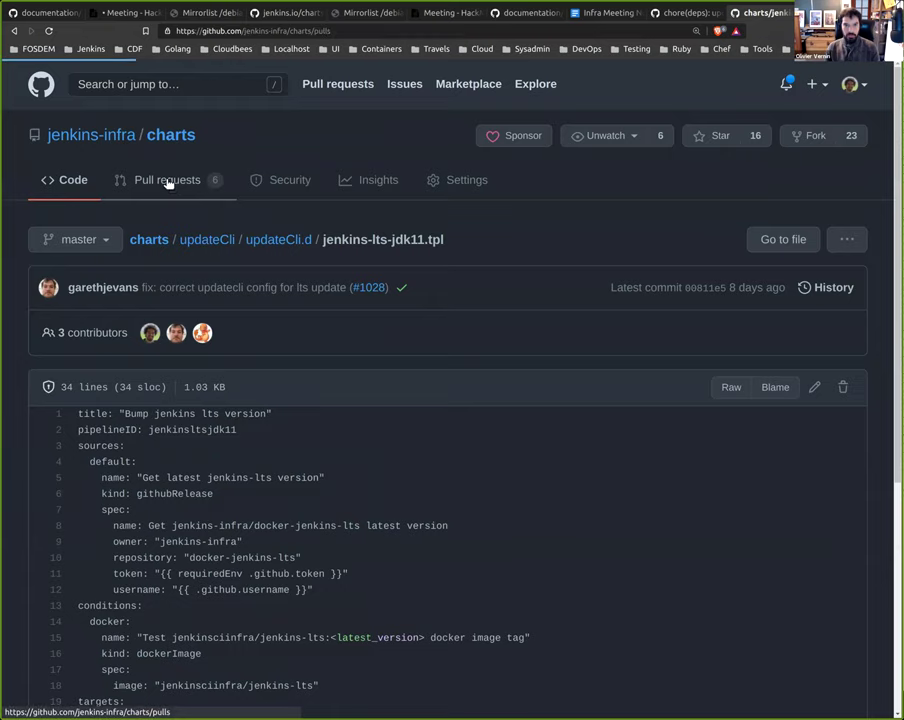
Step: Inspect PR #1061's Files changed, highlighting the new 2.288 tag, then return to the pull request list
left_click(167, 181)
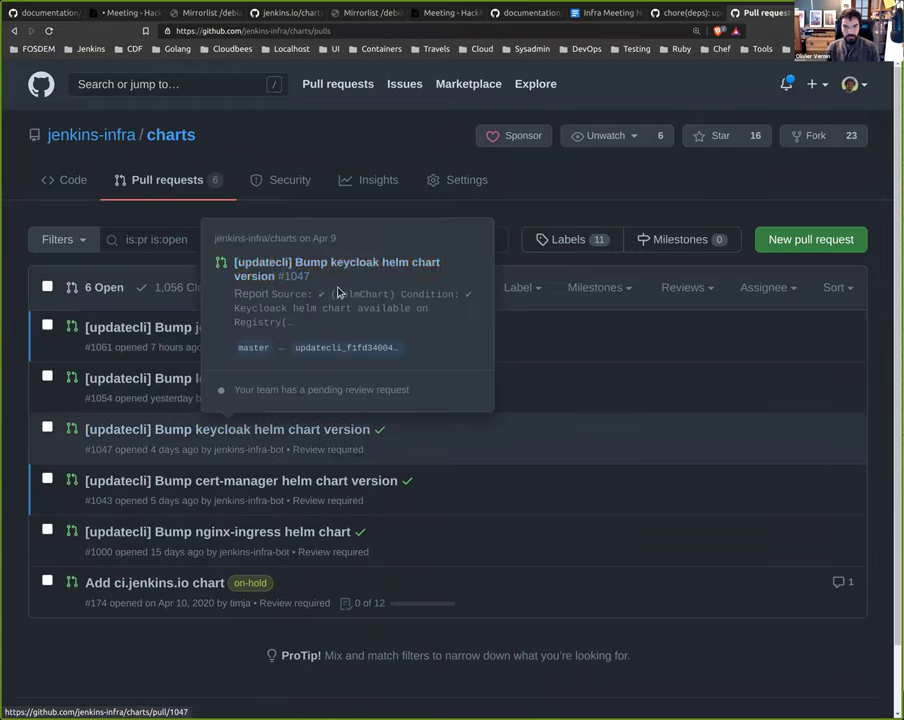
left_click(244, 336)
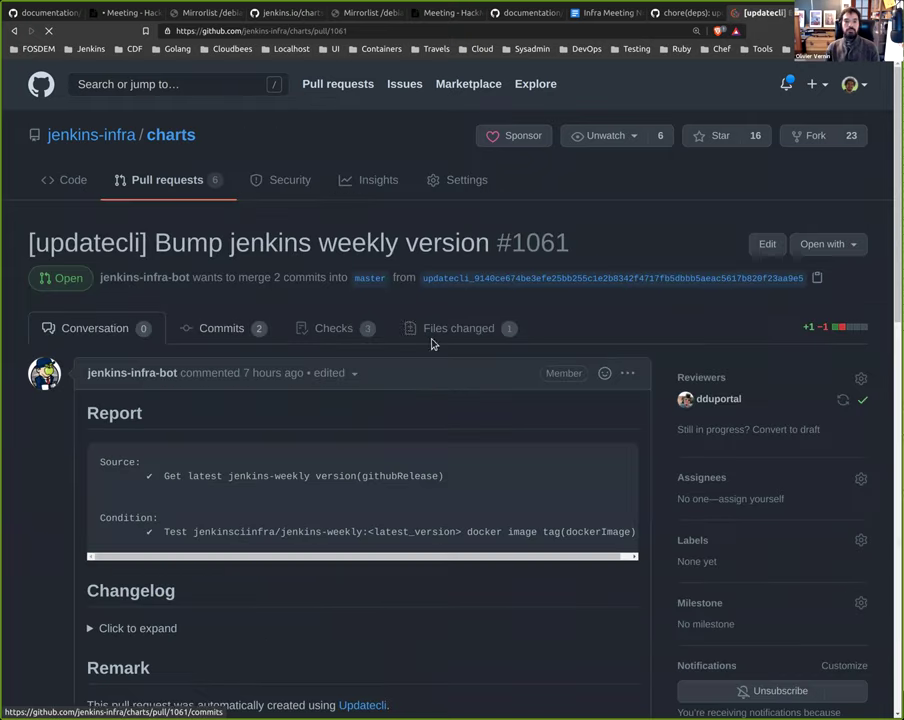
left_click(428, 326)
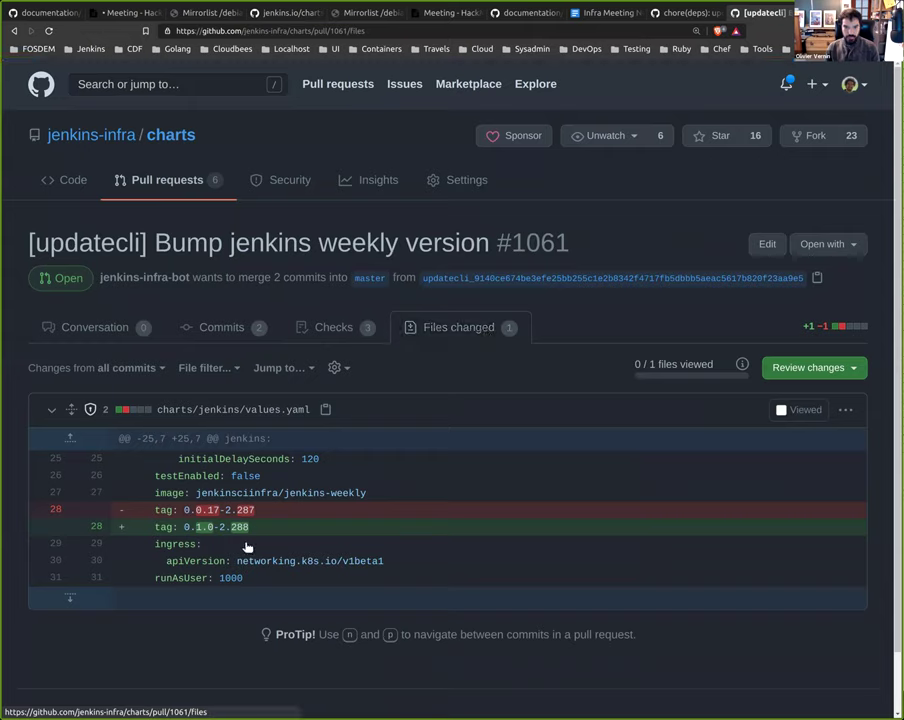
left_click_drag(210, 526, 184, 510)
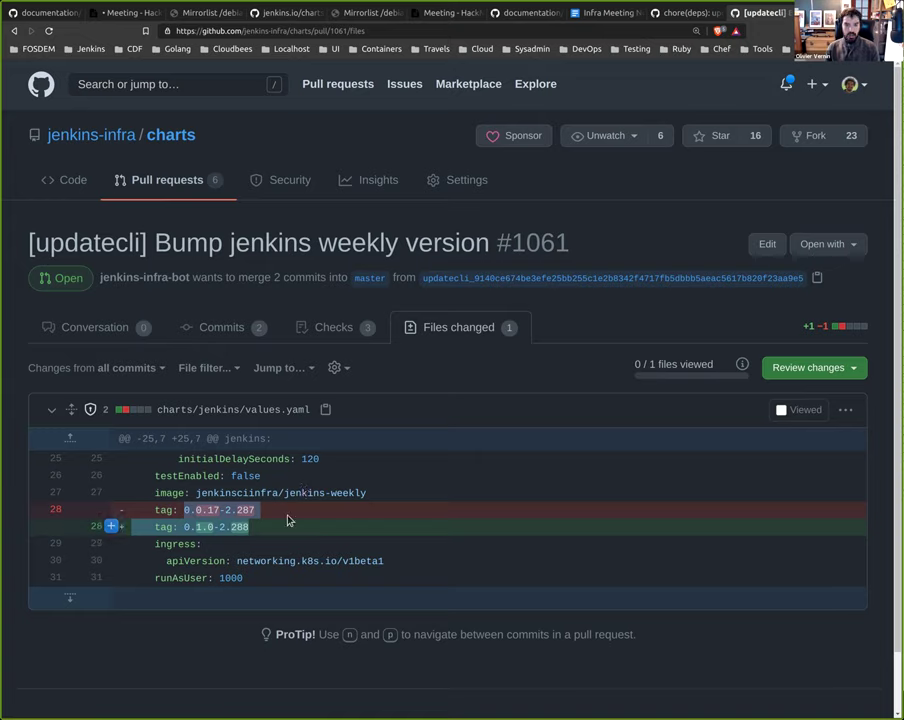
left_click_drag(250, 527, 218, 531)
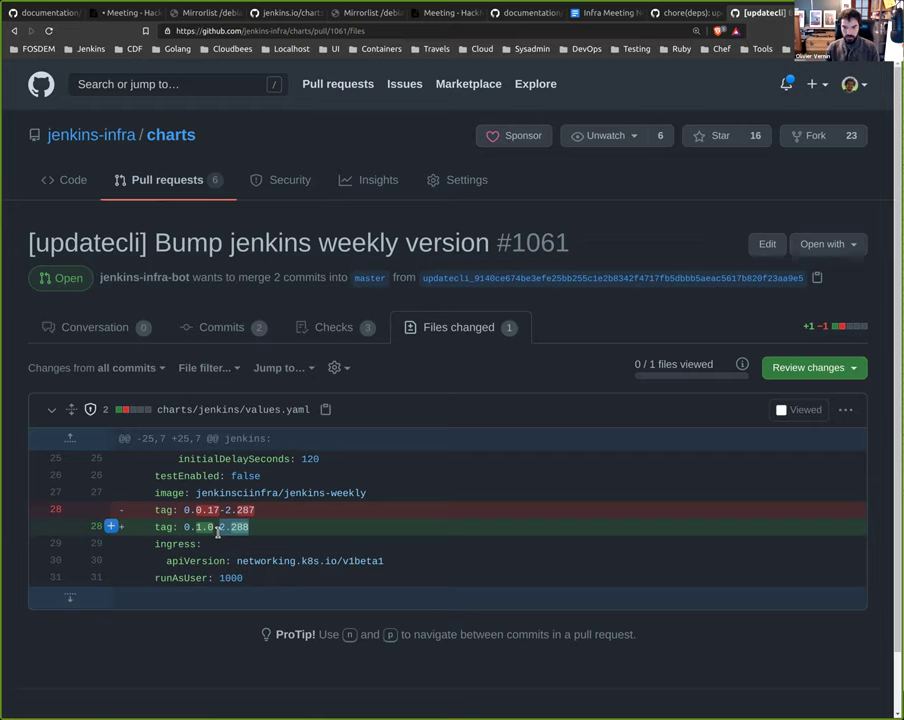
left_click(218, 531)
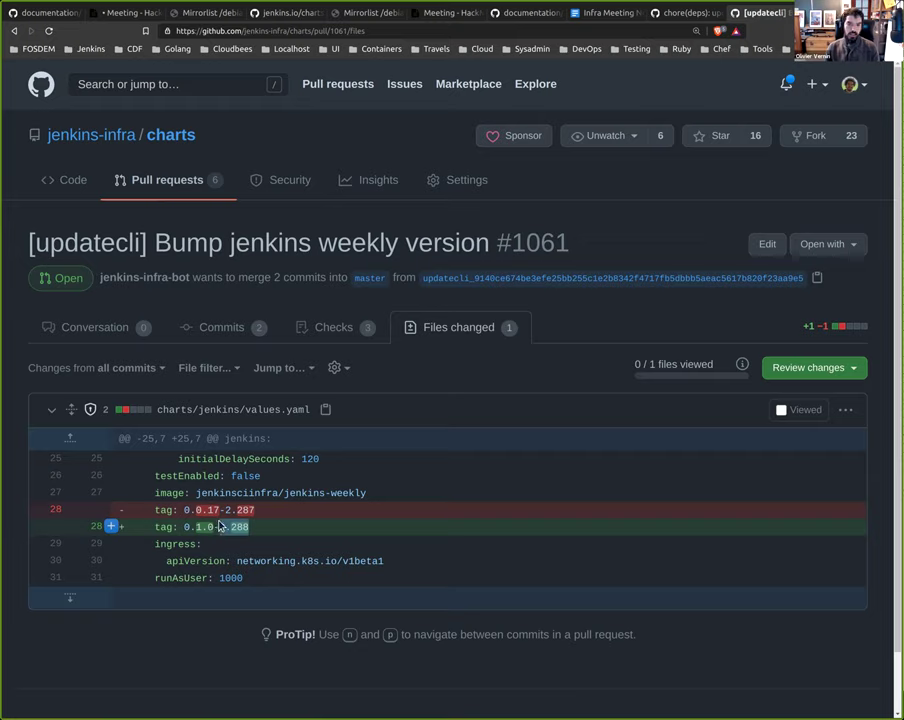
double_click(200, 526)
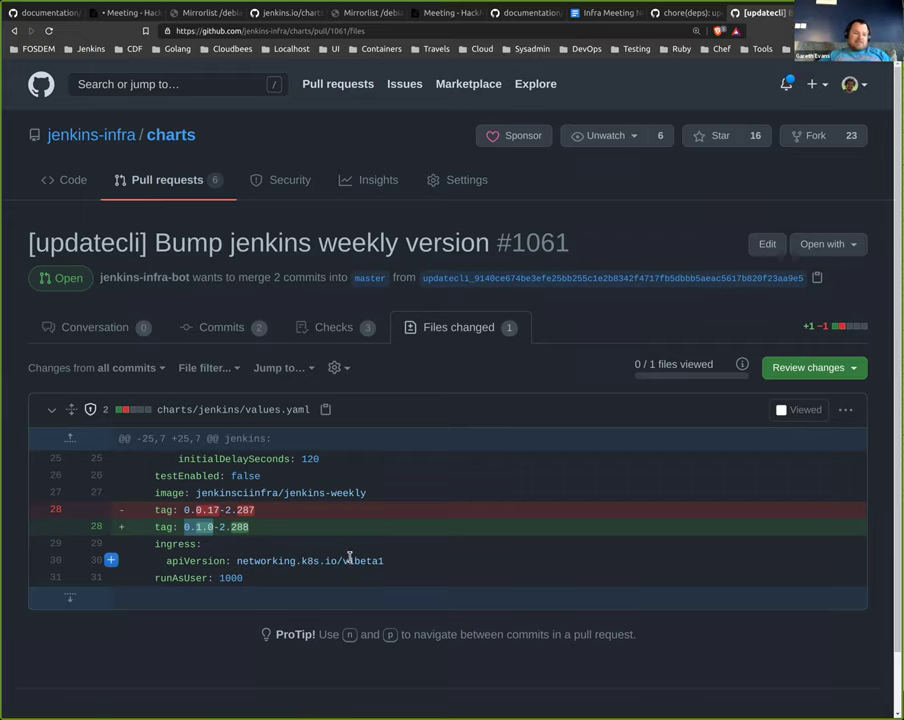
left_click(177, 178)
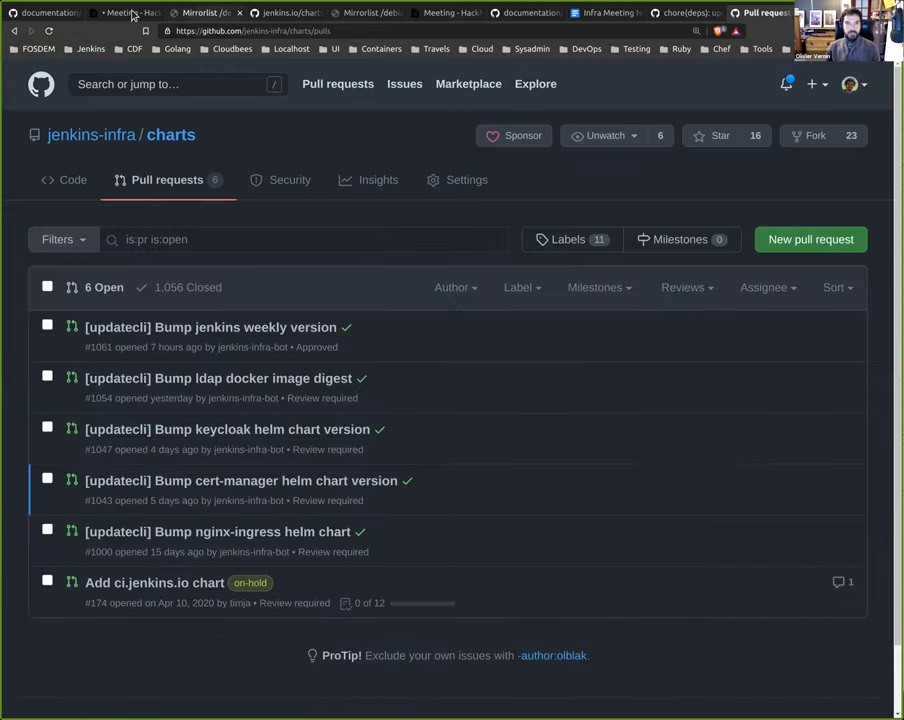
Step: Return to HackMD's meeting note and widen the markdown editor beside the preview
left_click(206, 13)
left_click(128, 13)
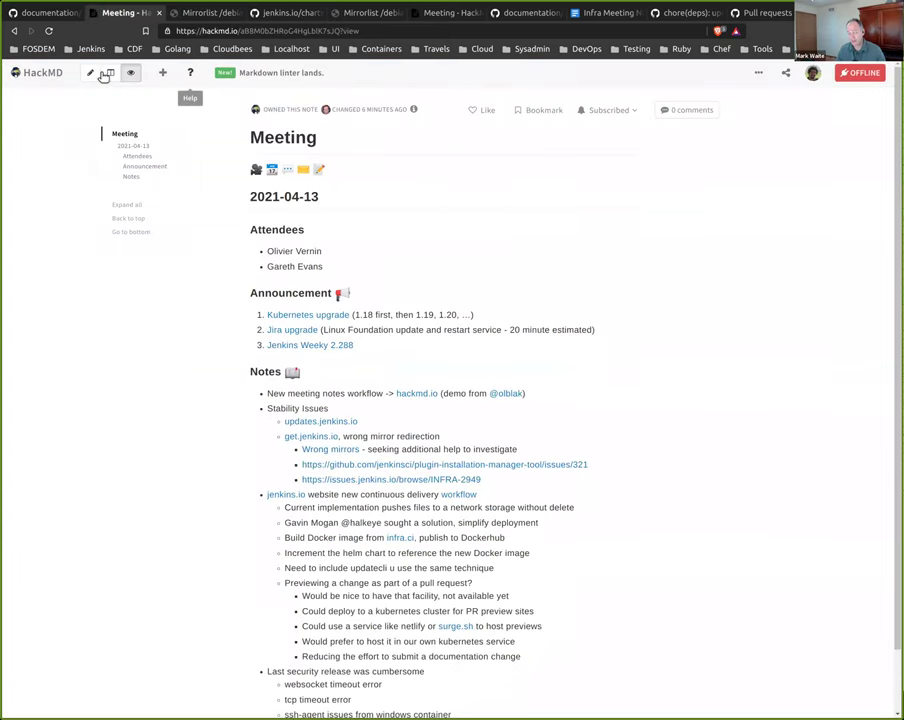
left_click(110, 73)
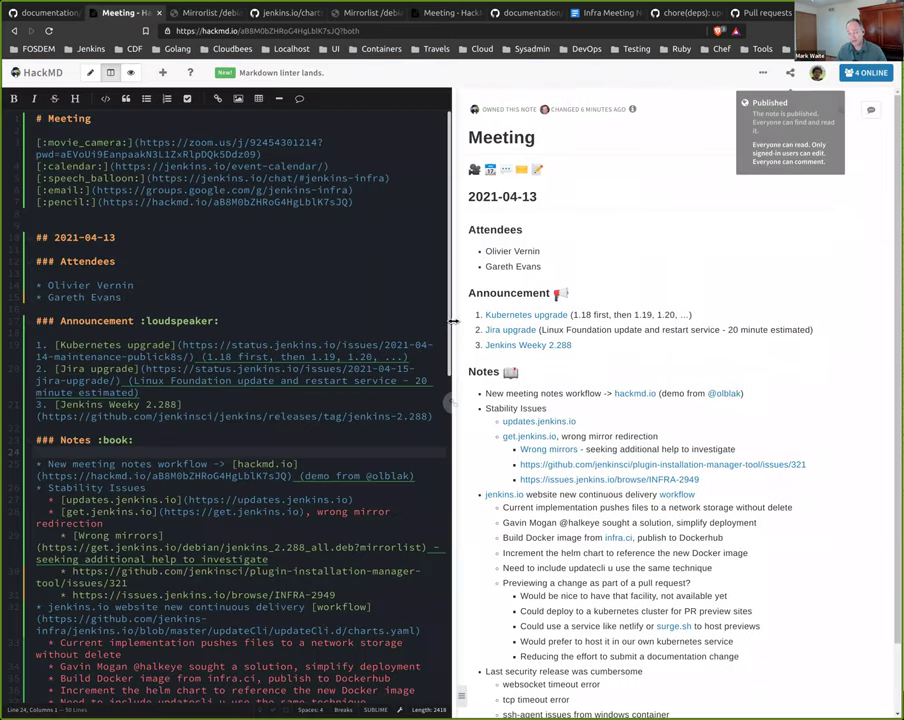
left_click_drag(454, 321, 533, 321)
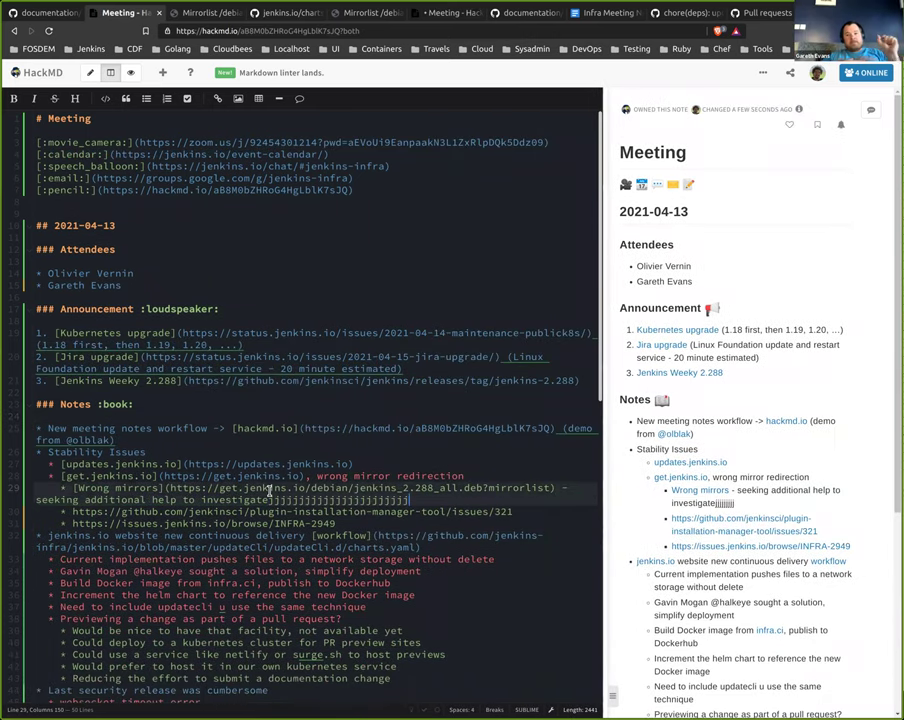
Step: Switch the editor keymap to Vim and delete the stray j characters after 'investigate' on line 29
type("jjjjjjjjjjjjjjjjjjjjjjuu")
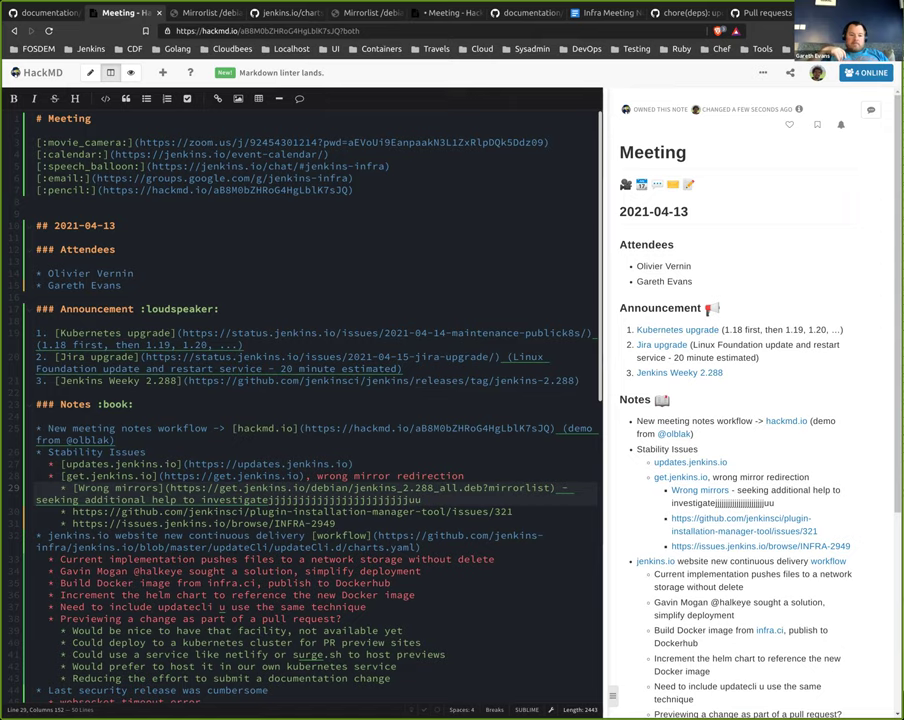
left_click(527, 710)
left_click(490, 684)
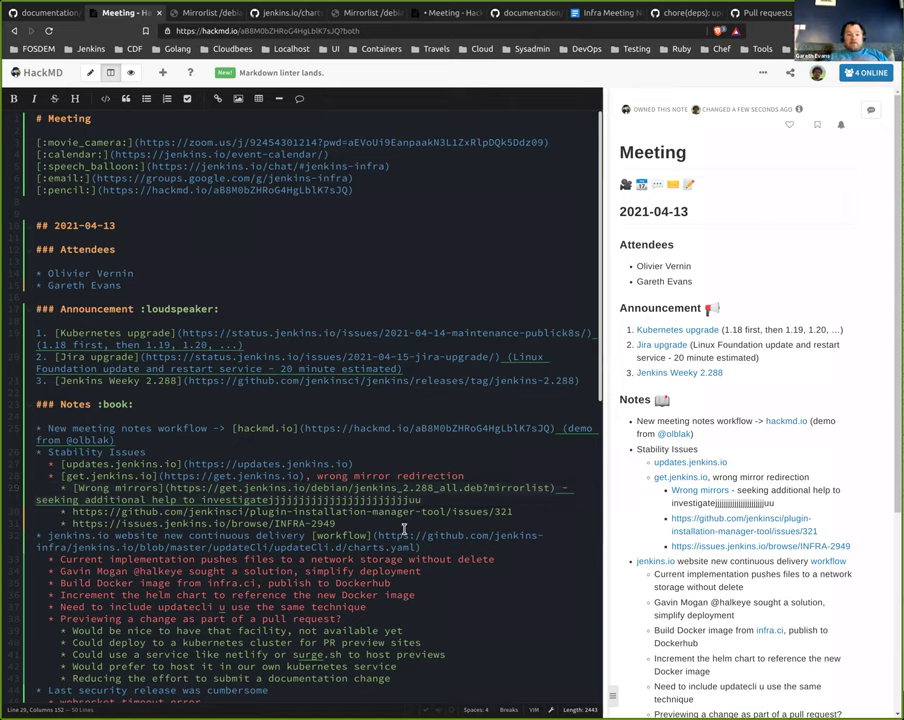
key("x")
key("shift+t")
key("e")
key("shift+d")
key("j")
Step: Move through the notes in Vim, from the helm chart line to the ssh-agent fix line
key("j")
key("j")
key("j")
key("j")
key("j")
key("j")
key("j")
key("j")
key("j")
key("j")
key("j")
key("j")
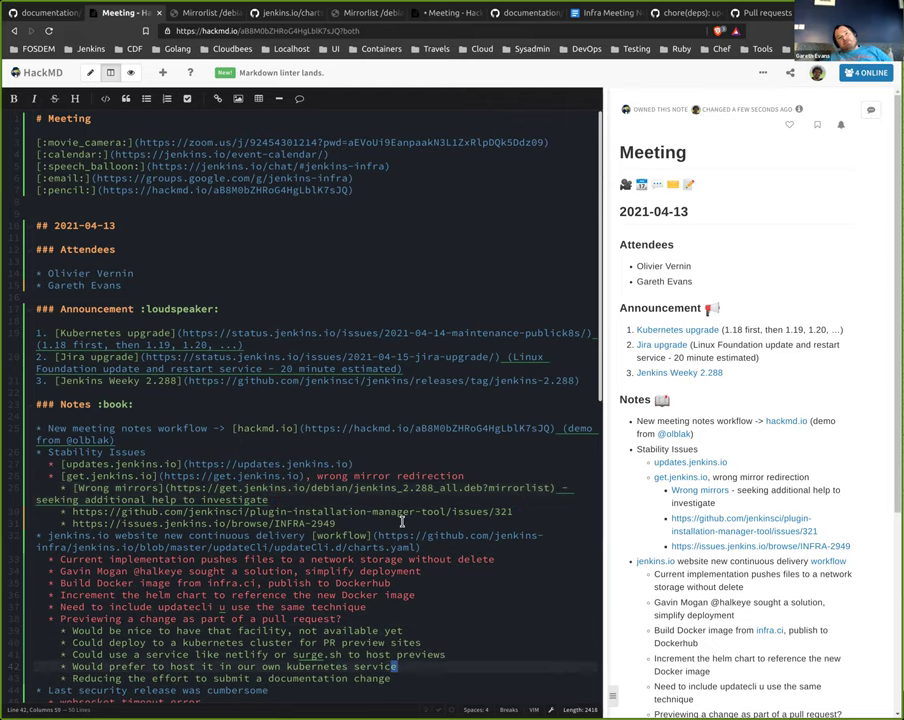
key("j")
key("j")
key("j")
key("j")
key("j")
key("j")
key("j")
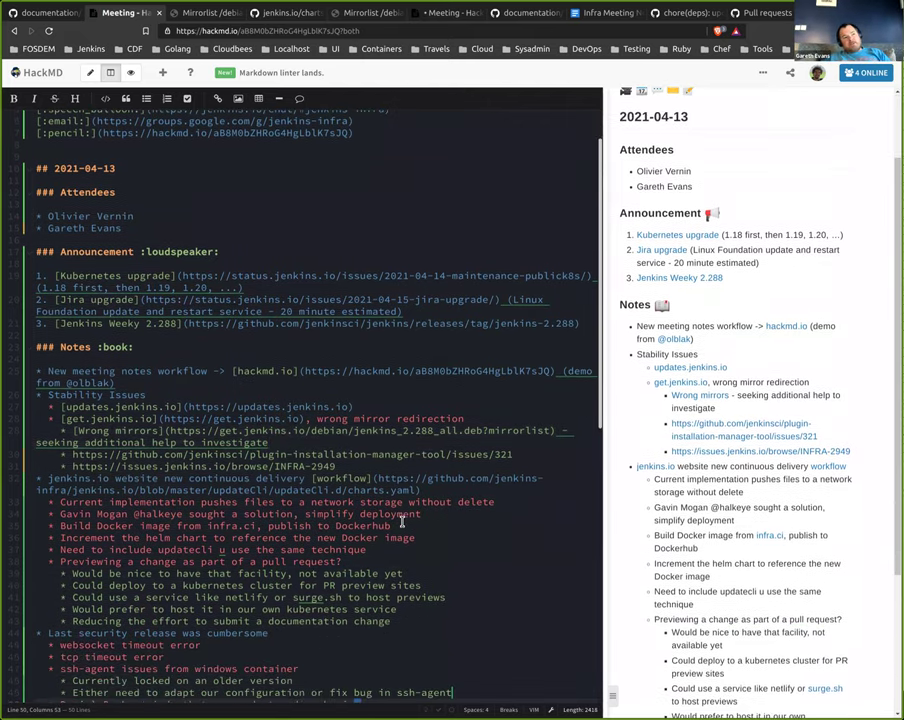
key("k")
key("k")
key("k")
key("k")
key("k")
key("k")
key("k")
key("k")
key("k")
key("k")
key("k")
key("k")
key("k")
key("b")
key("b")
key("b")
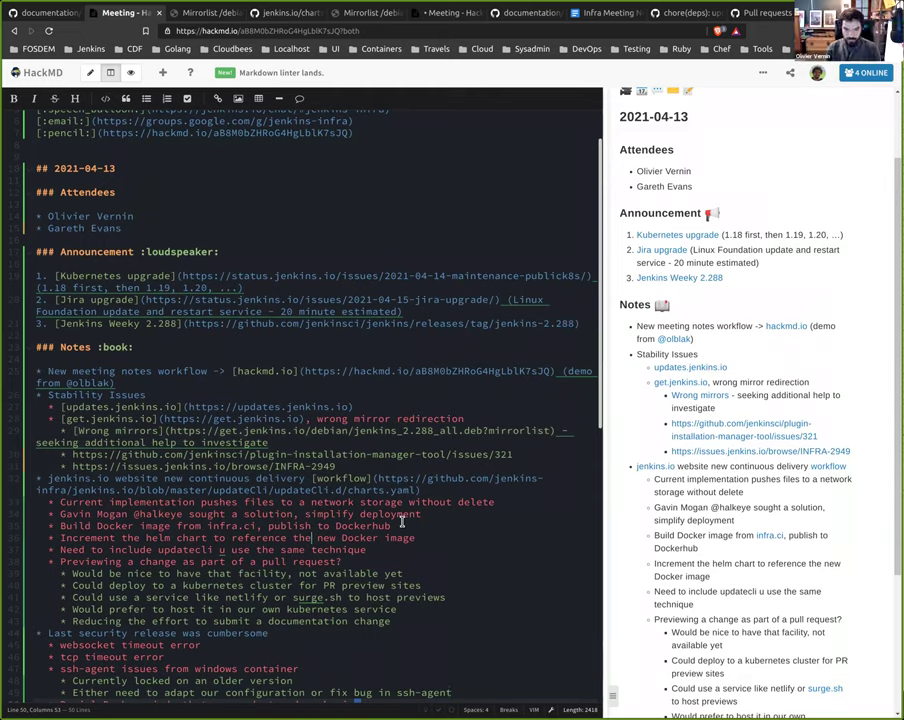
key("j")
key("j")
key("j")
key("j")
key("j")
key("j")
key("j")
key("j")
key("j")
key("j")
key("j")
key("j")
key("j")
key("$")
key("k")
key("j")
key("j")
key("k")
key("k")
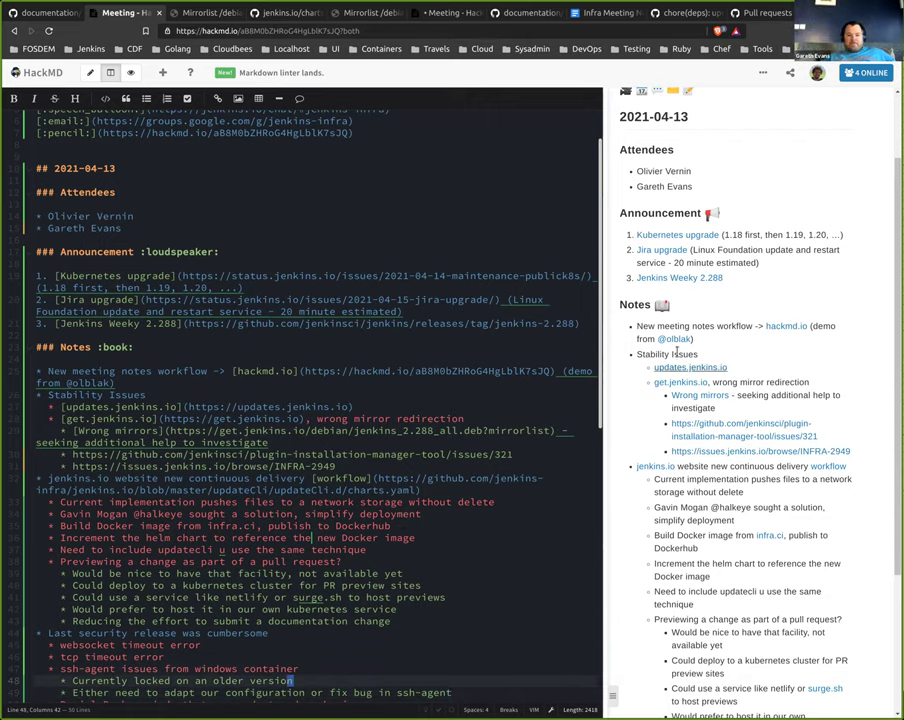
scroll(660, 350, "down", 2)
scroll(544, 474, "down", 3)
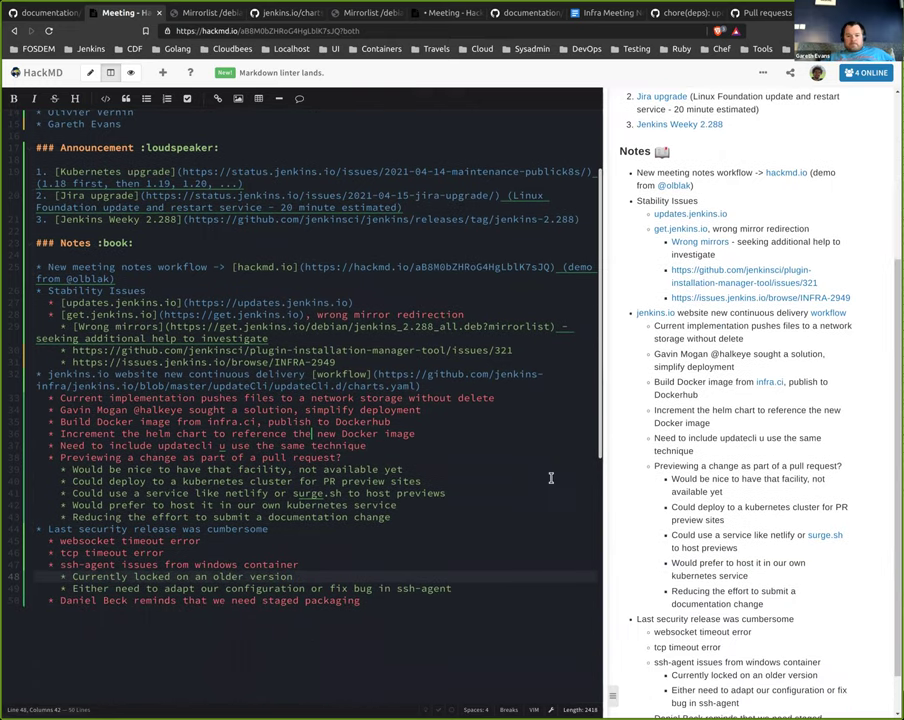
Step: Place the cursor around the tcp timeout and staged packaging lines of the notes
left_click(297, 428)
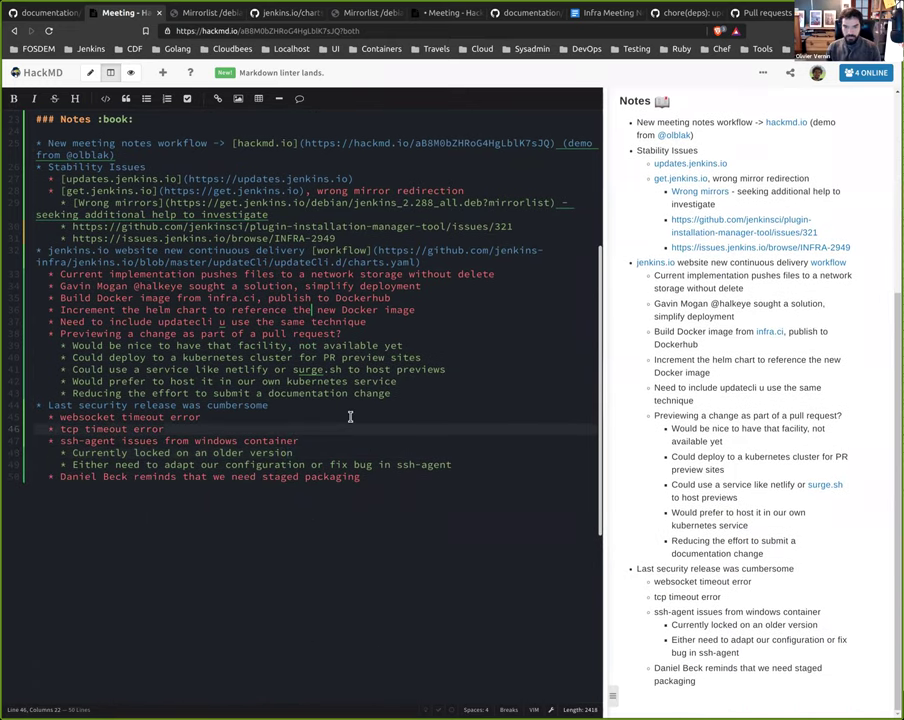
left_click(376, 464)
left_click(360, 476)
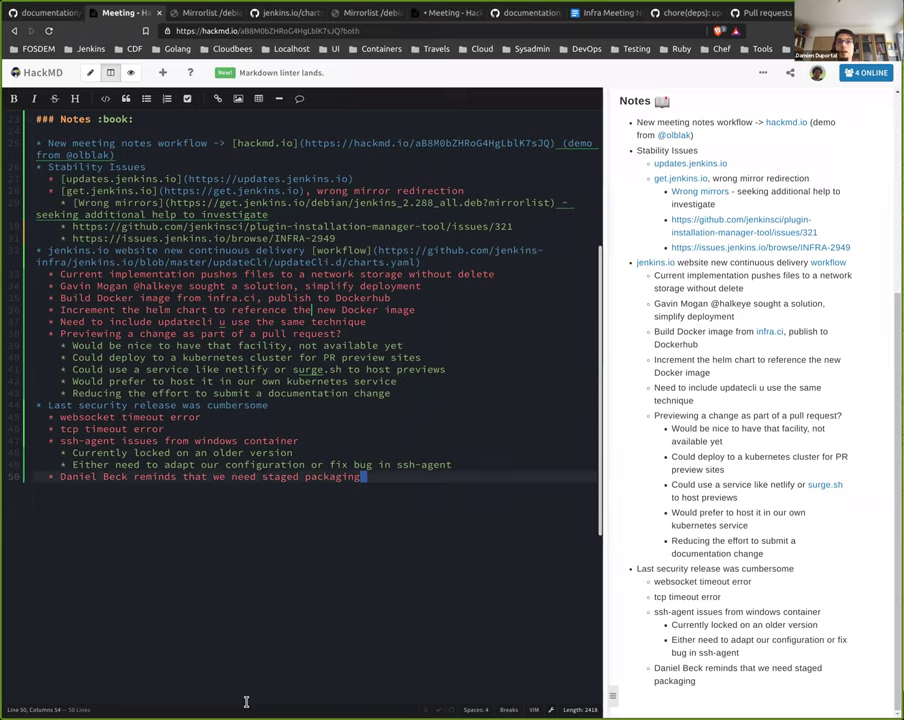
left_click(223, 474)
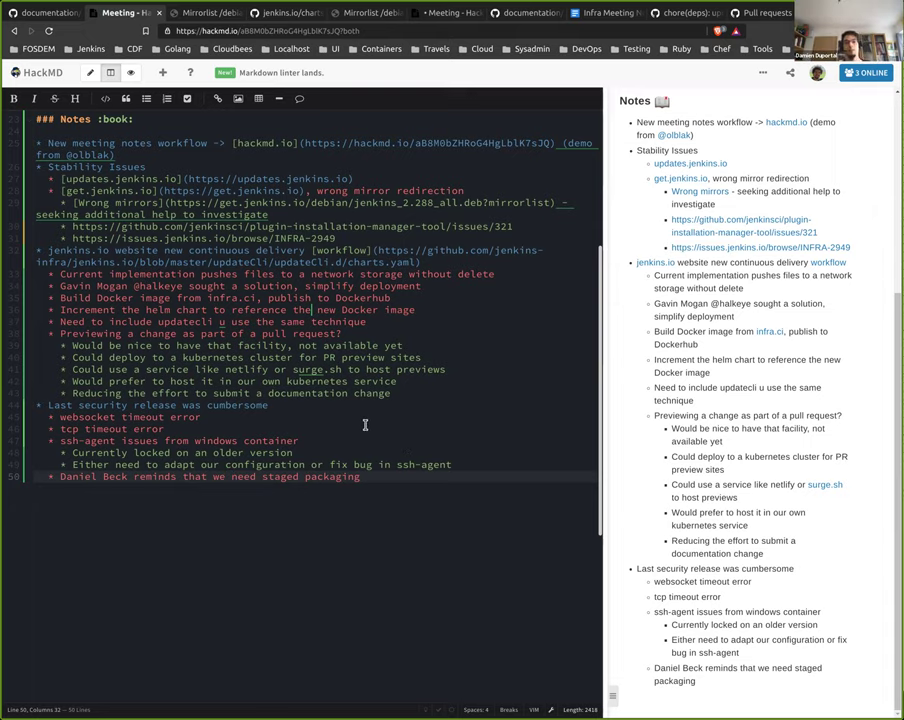
left_click(354, 477)
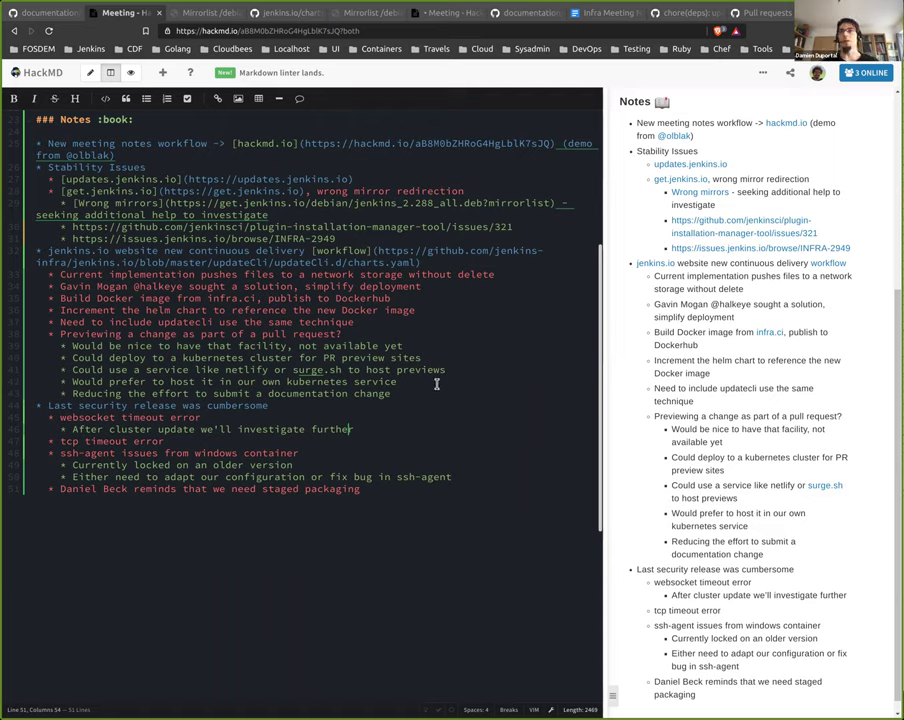
Step: Add the nested bullet 'Need some measurements to see current status', fixing 'start' to 'status'
left_click(268, 404)
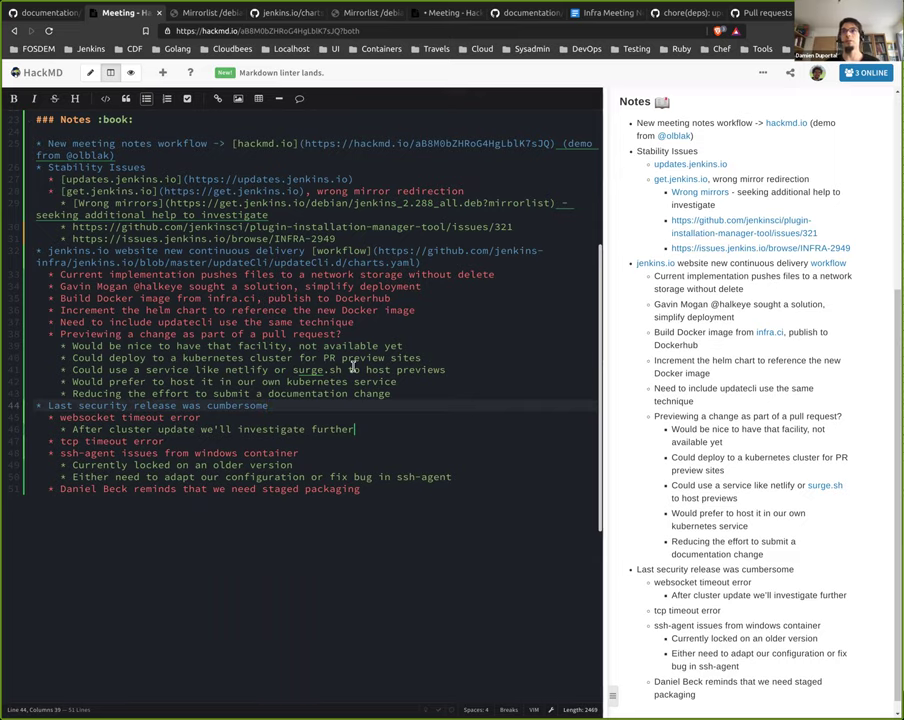
key("Return")
type("Ne")
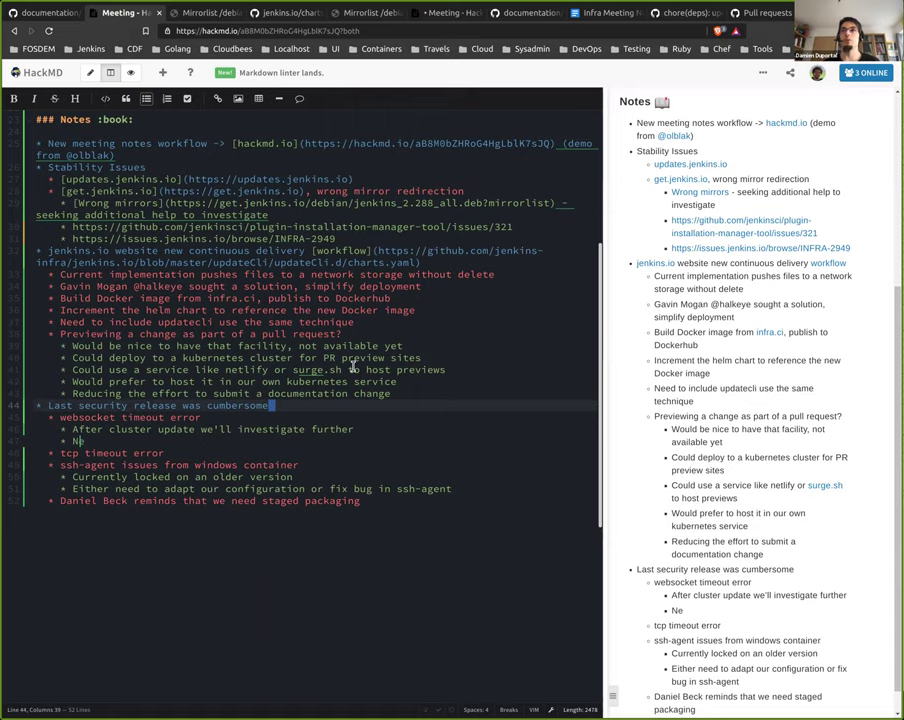
type("ed t")
type("ome measu")
type("rements")
type(" to see")
type(" current")
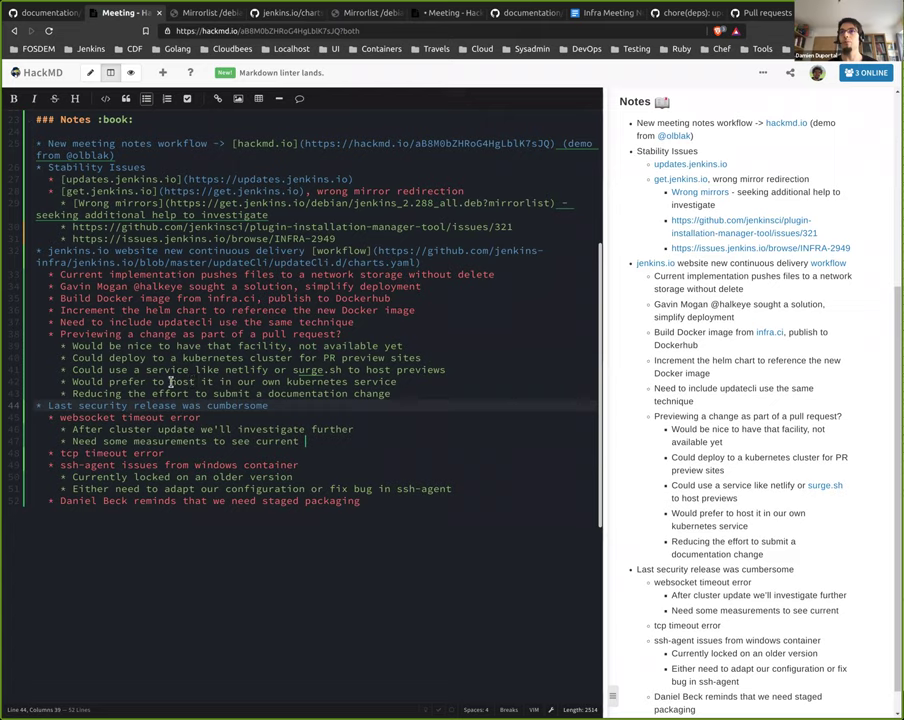
type(" start")
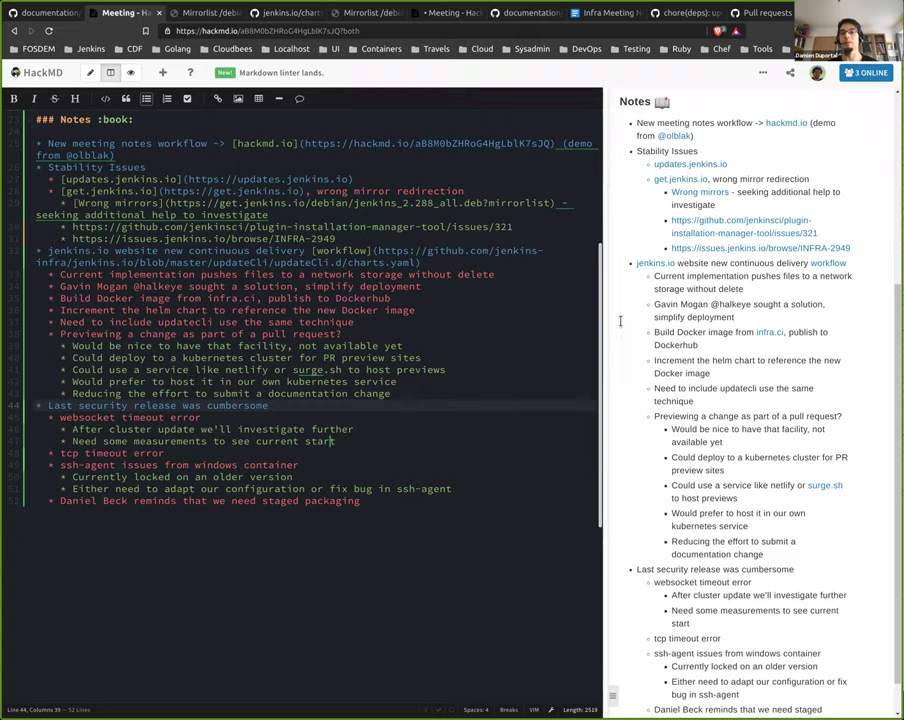
key("BackSpace")
key("BackSpace")
type("tus")
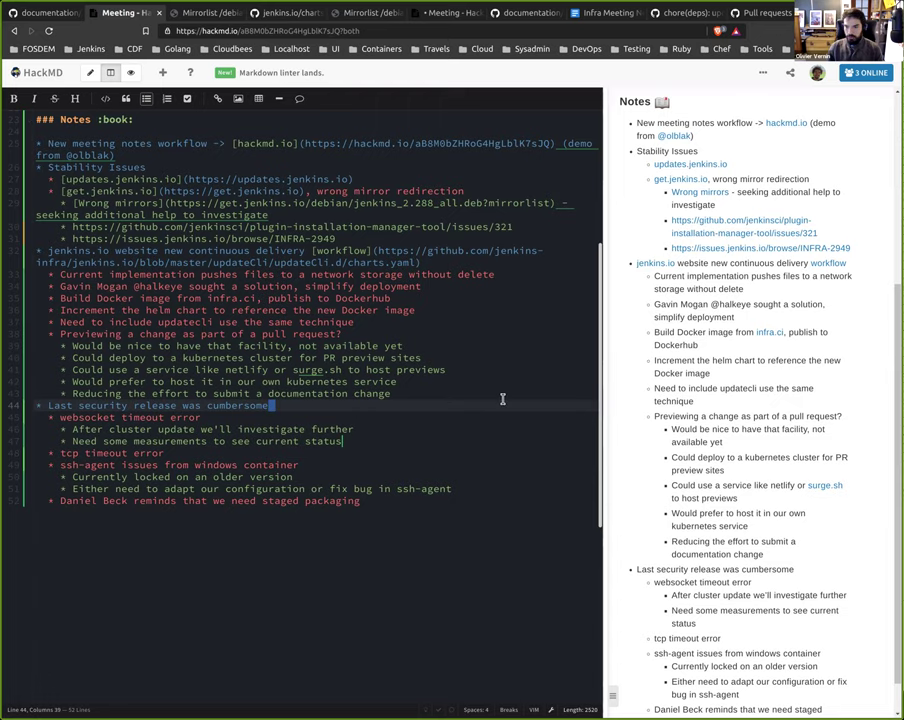
scroll(424, 389, "down", 1)
left_click(341, 432)
left_click(382, 457)
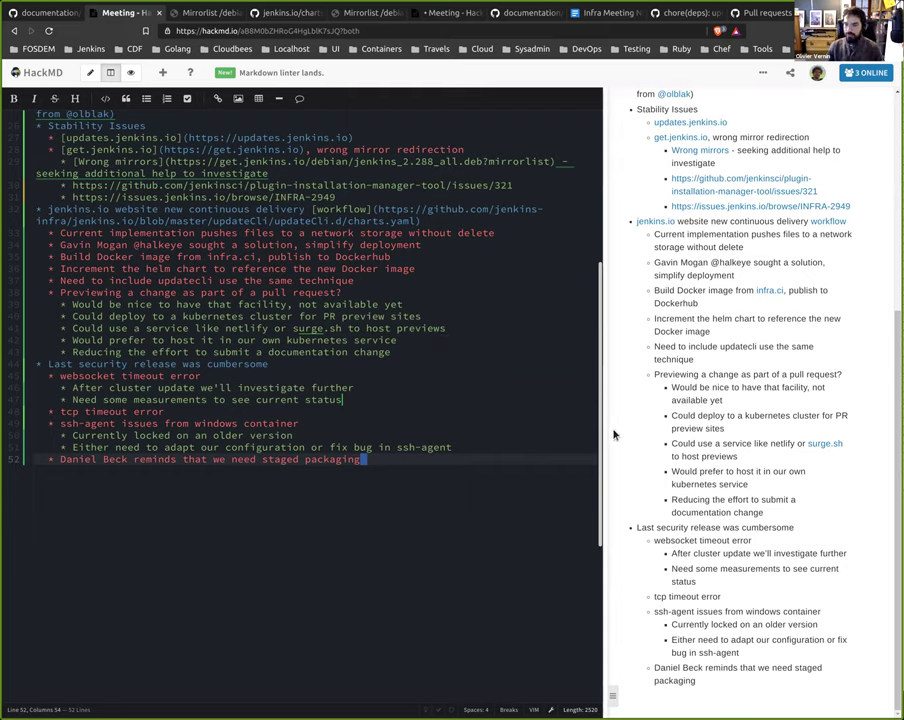
left_click(306, 432)
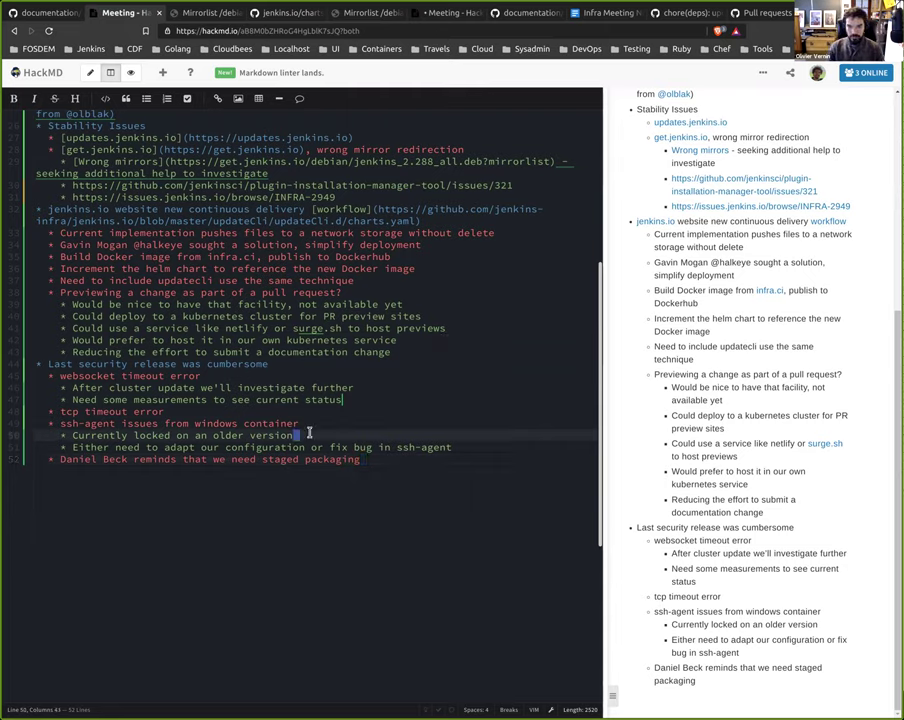
scroll(275, 460, "up", 3)
scroll(298, 455, "up", 2)
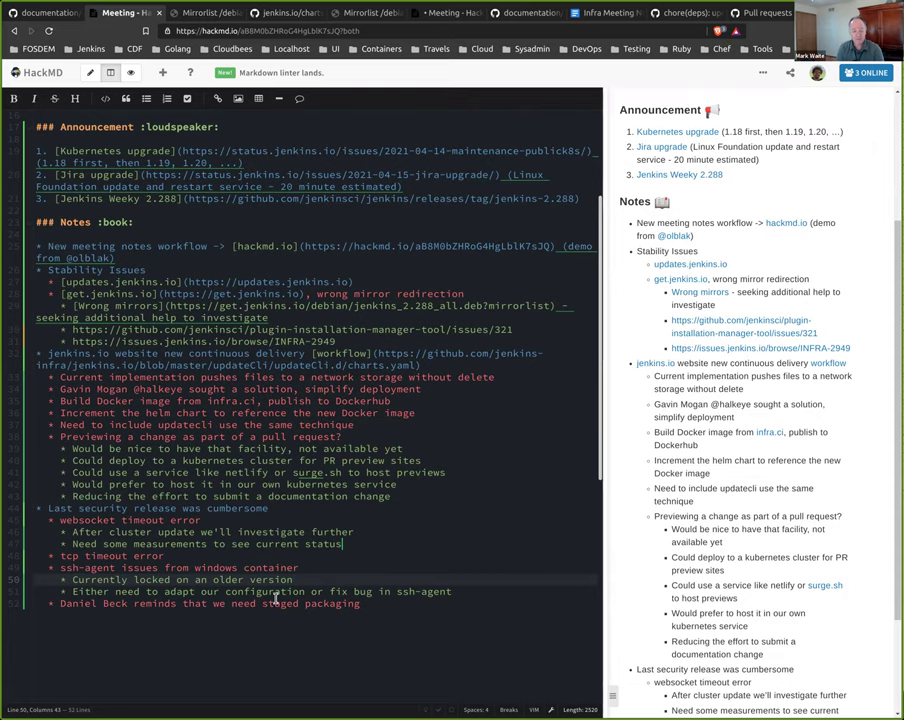
Step: Append a top-level '* One page per meeting' bullet after the staged packaging line
left_click(392, 614)
key("Return")
key("Return")
key("BackSpace")
type("*")
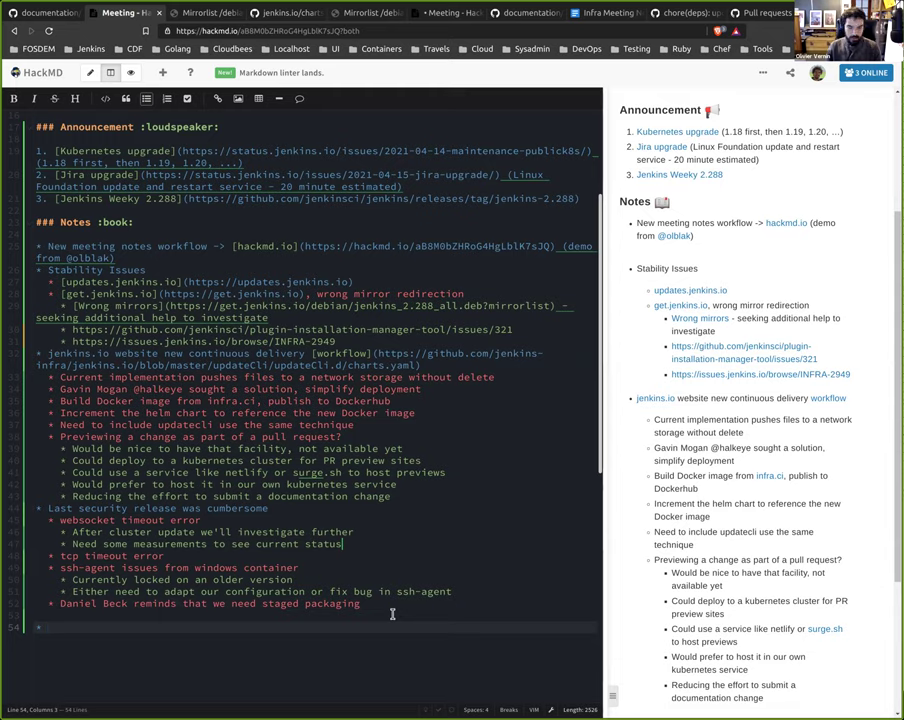
type("One page per meeting")
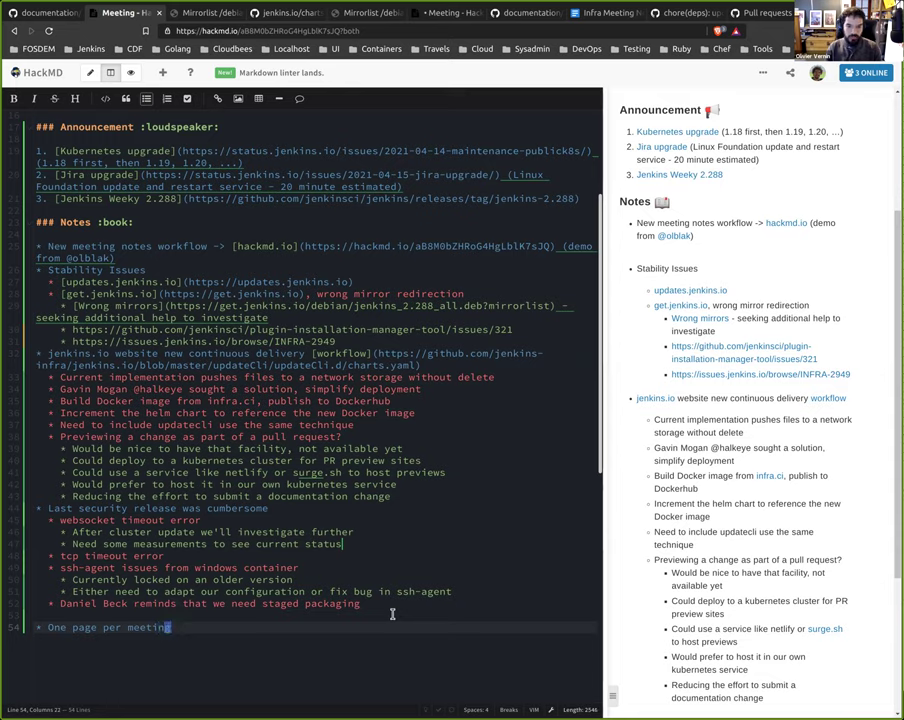
key("Return")
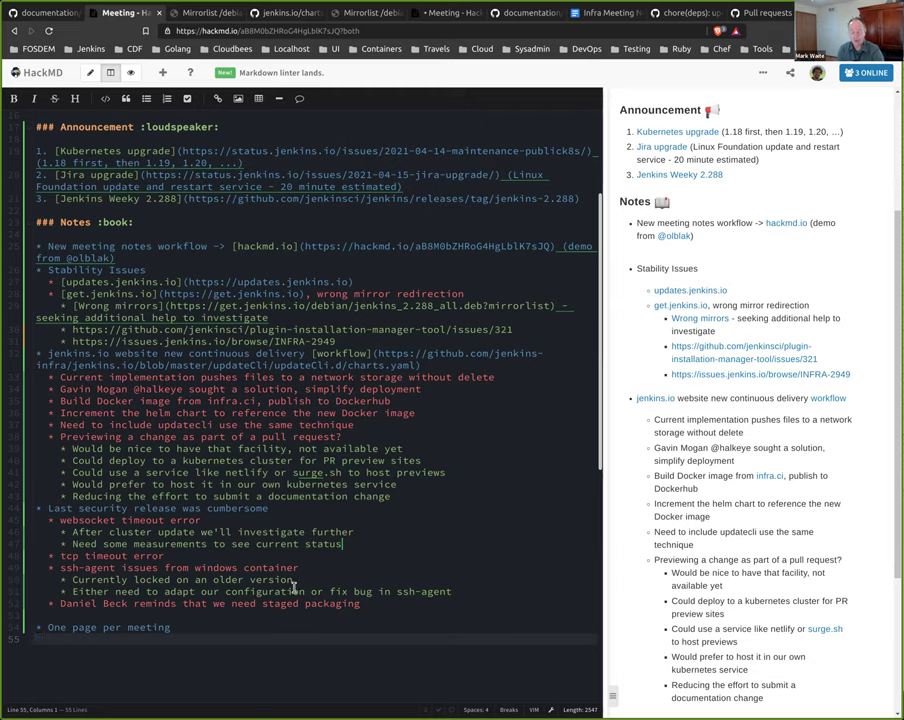
left_click(330, 579)
key("Down")
key("Down")
key("Down")
key("Down")
key("ctrl+shift+Left")
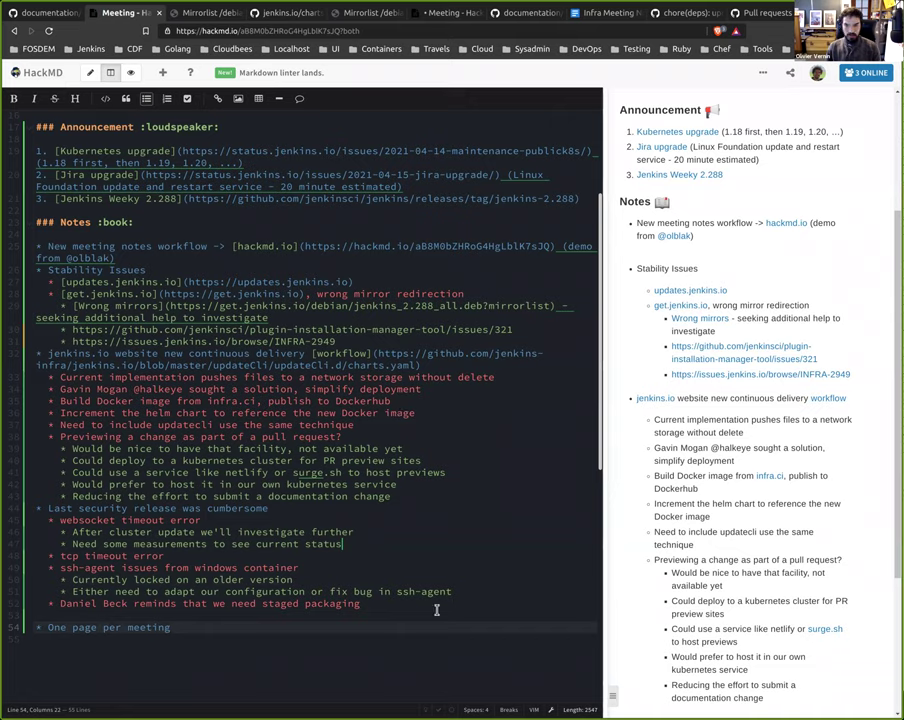
left_click(244, 632)
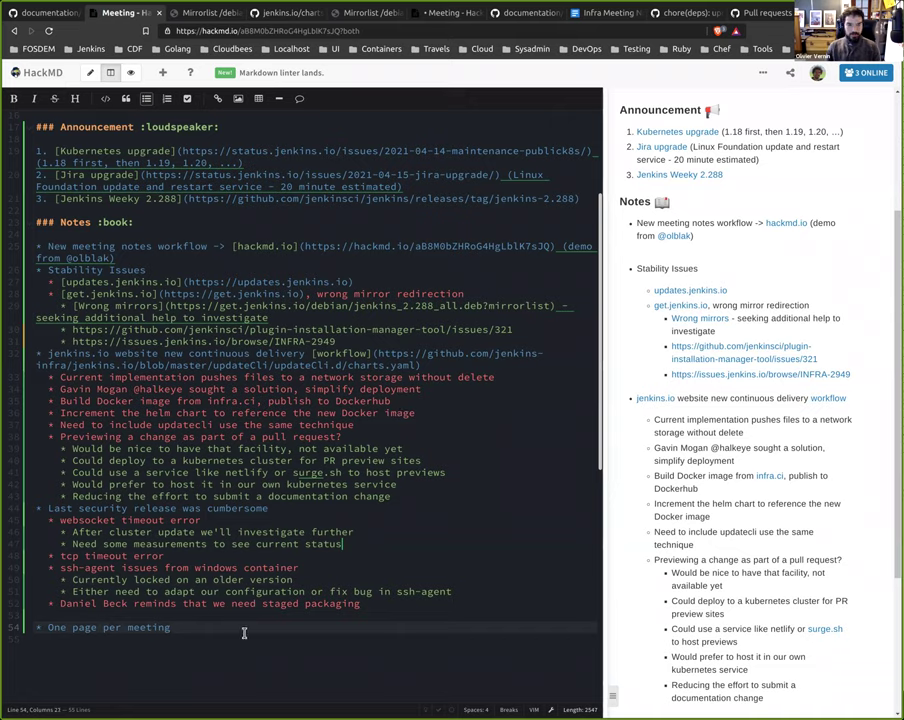